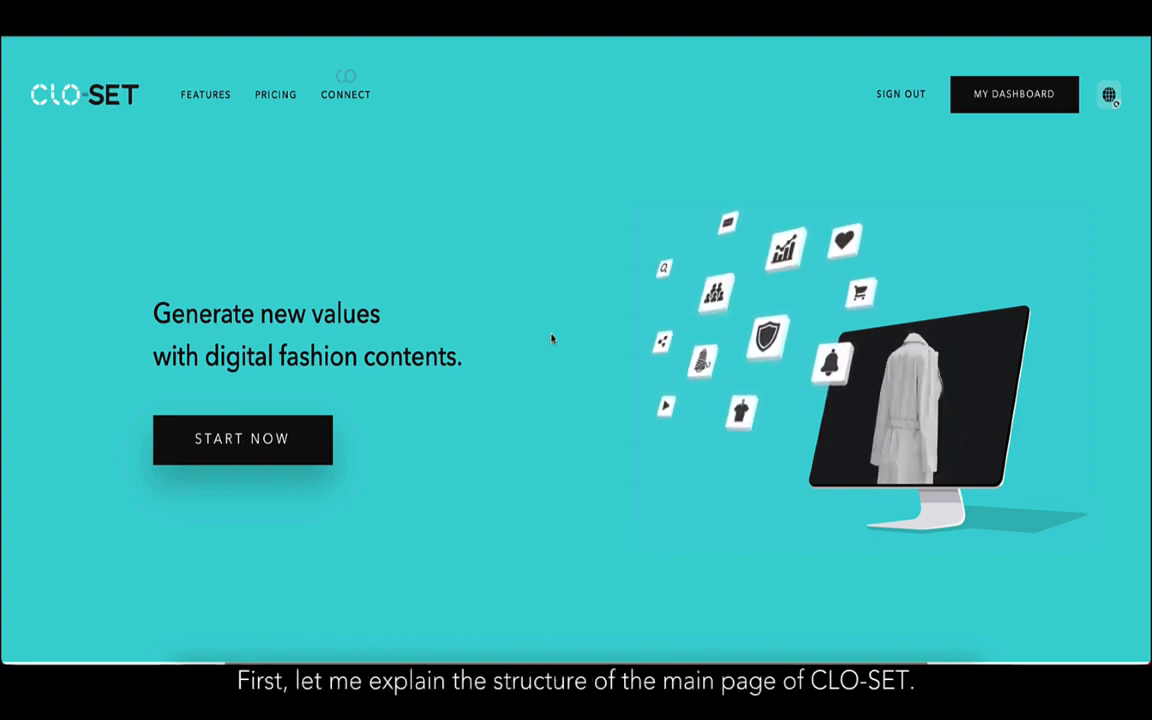
# Open My Dashboard to list recent styles like T-Shirt.zpac and sample.zpac and the workrooms.
pyautogui.click(1040, 106)
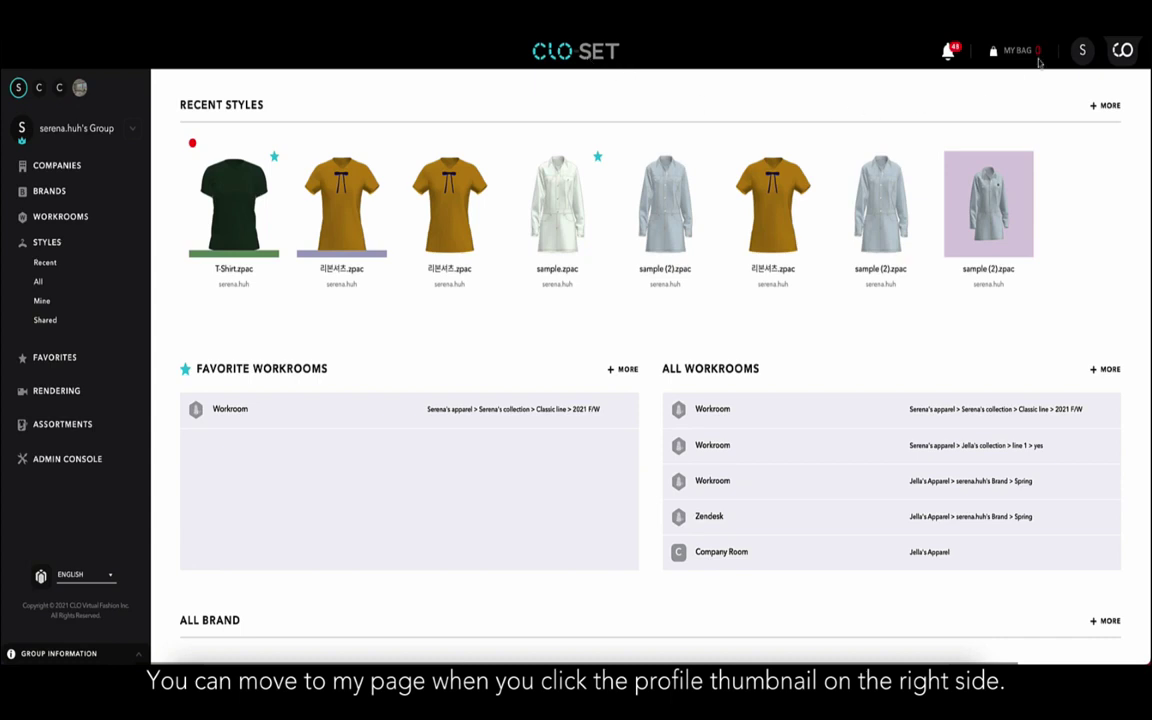
pyautogui.click(1083, 53)
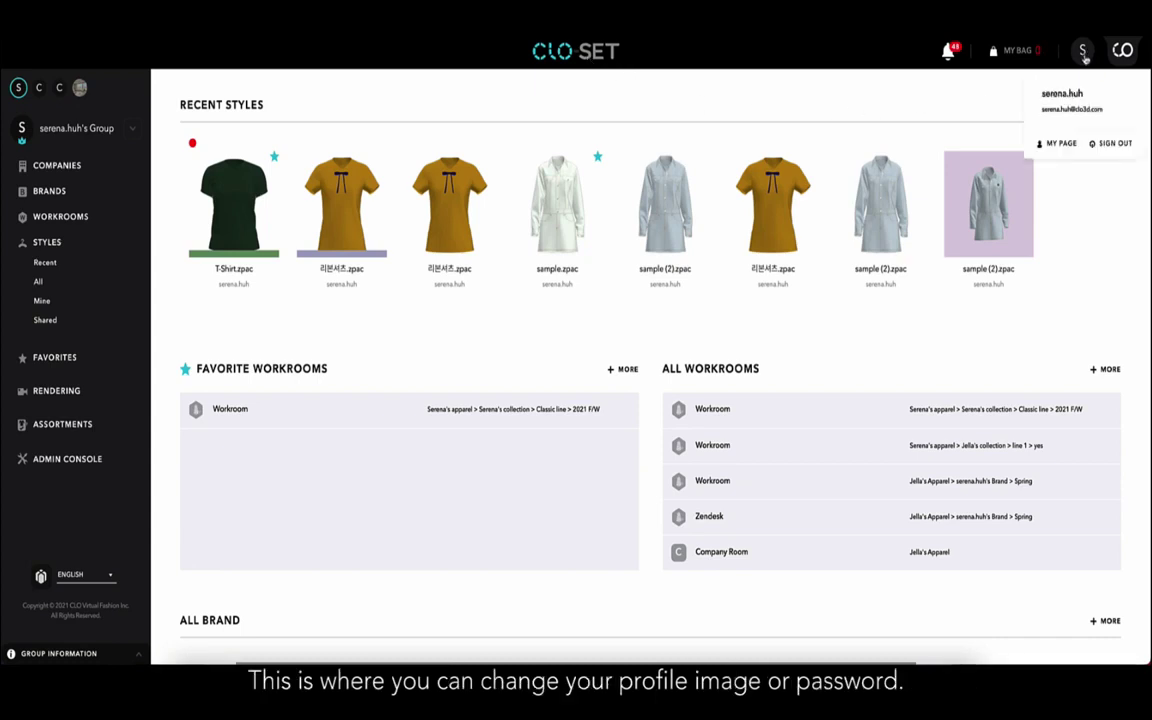
pyautogui.click(1062, 144)
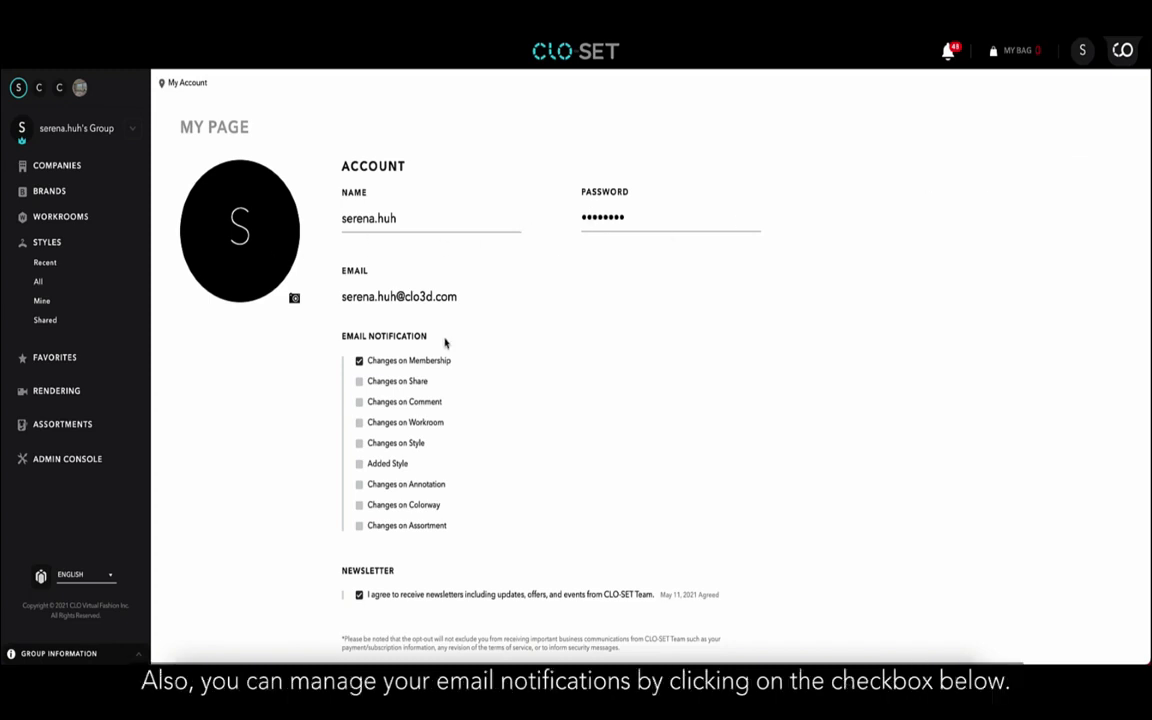
pyautogui.click(359, 381)
pyautogui.click(359, 403)
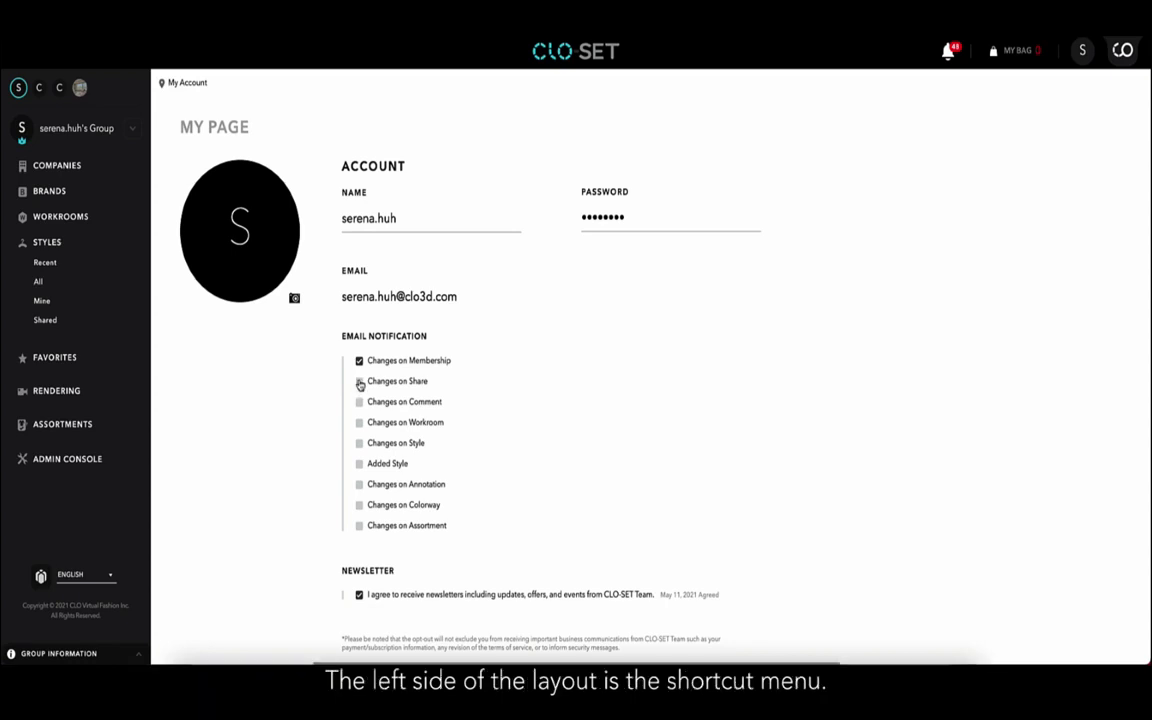
pyautogui.click(551, 63)
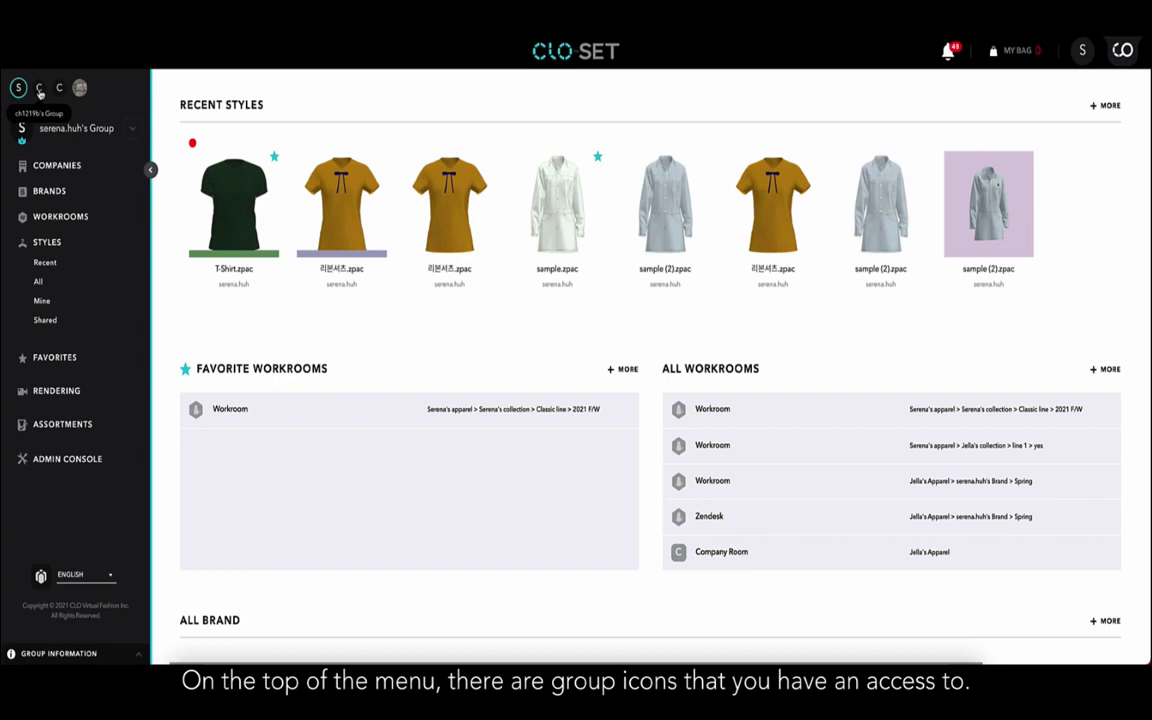
# Switch to the second group and back, then open the group's Companies list.
pyautogui.click(39, 89)
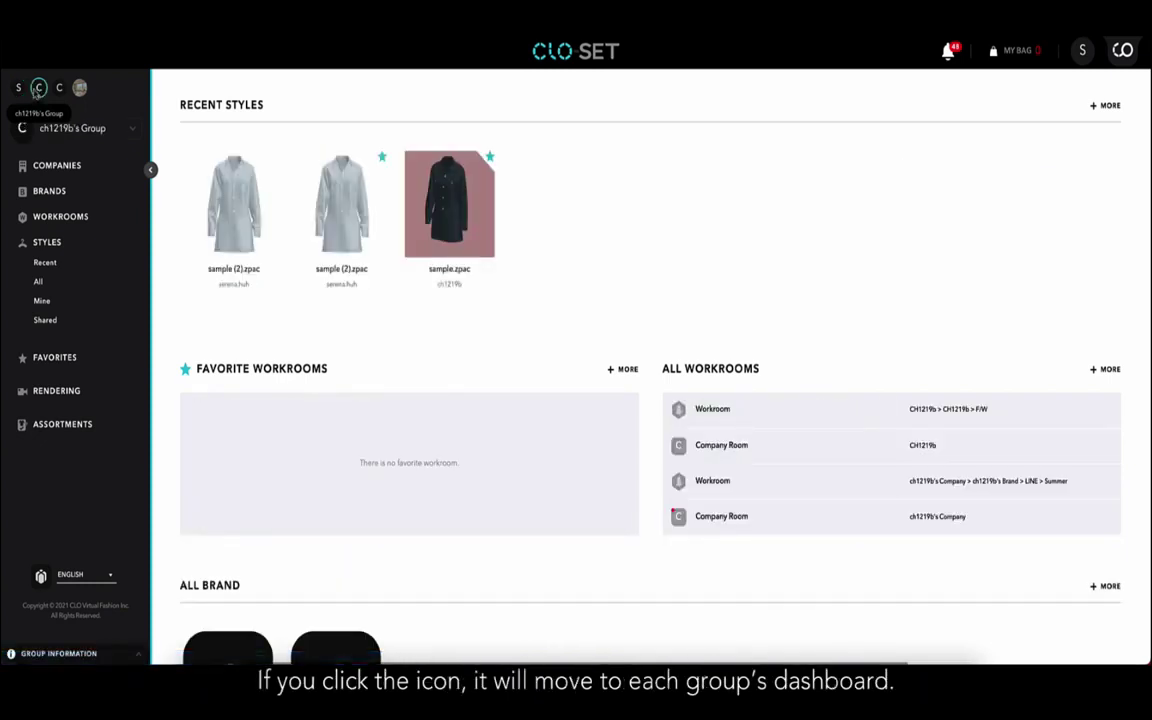
pyautogui.click(19, 89)
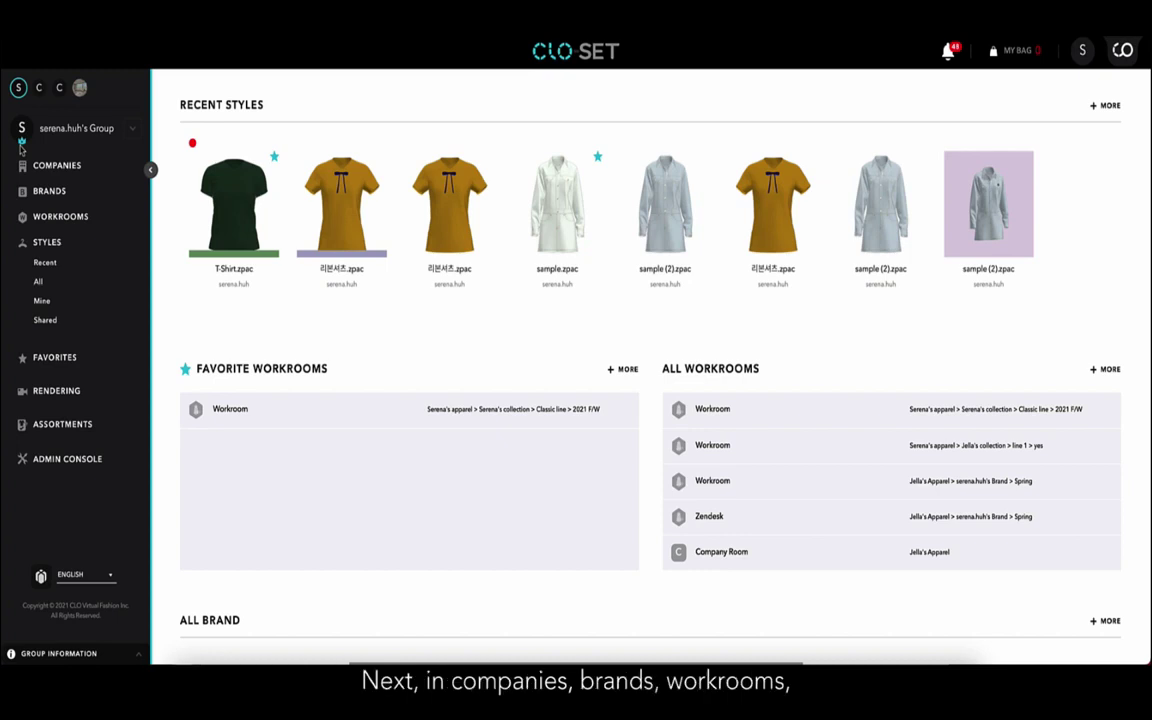
pyautogui.click(57, 165)
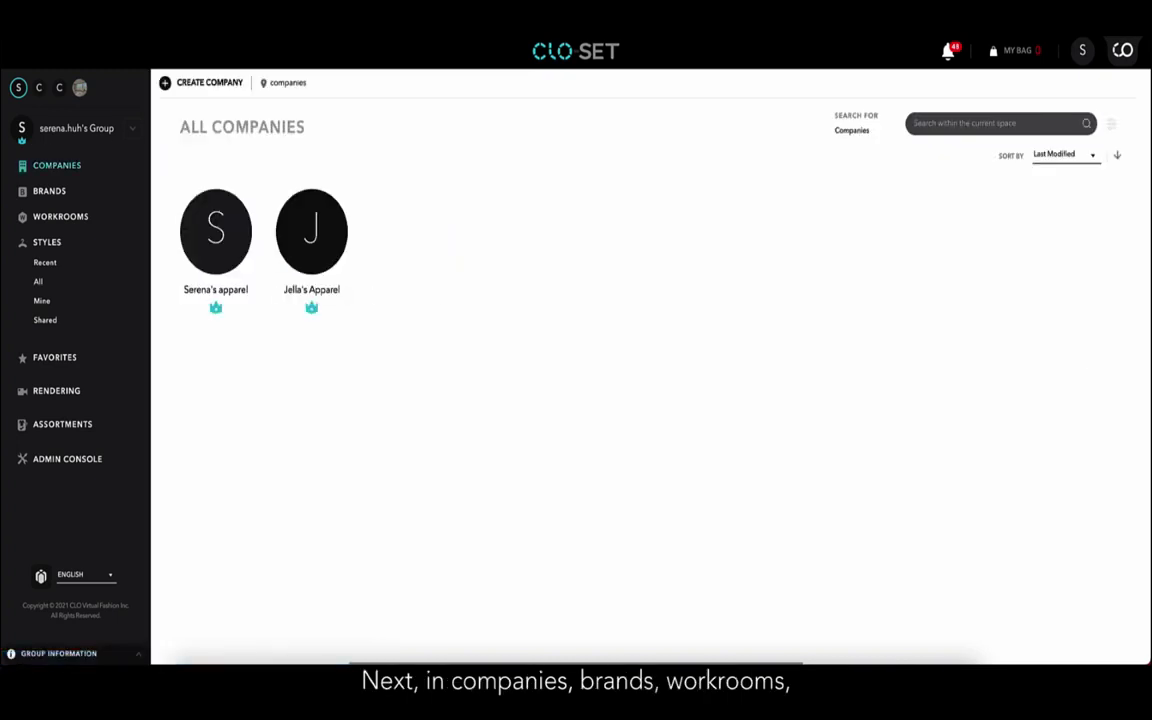
# Browse All Workrooms, then the Recent, All, Mine and Shared style lists.
pyautogui.click(54, 220)
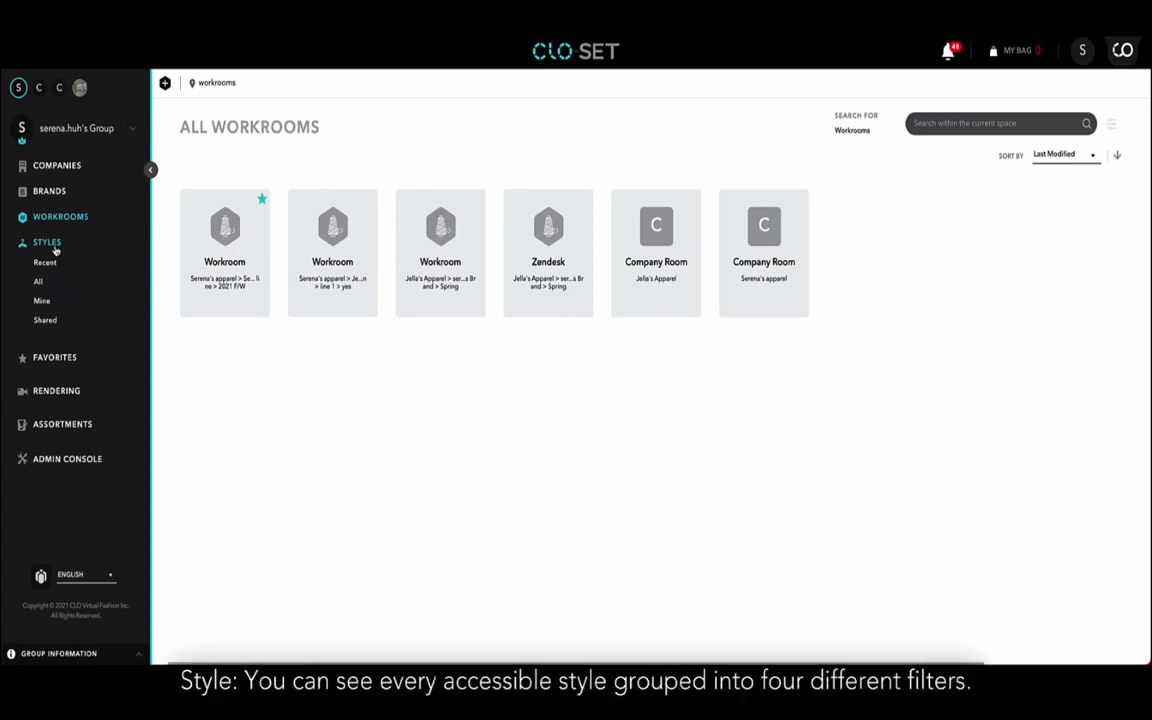
pyautogui.click(56, 251)
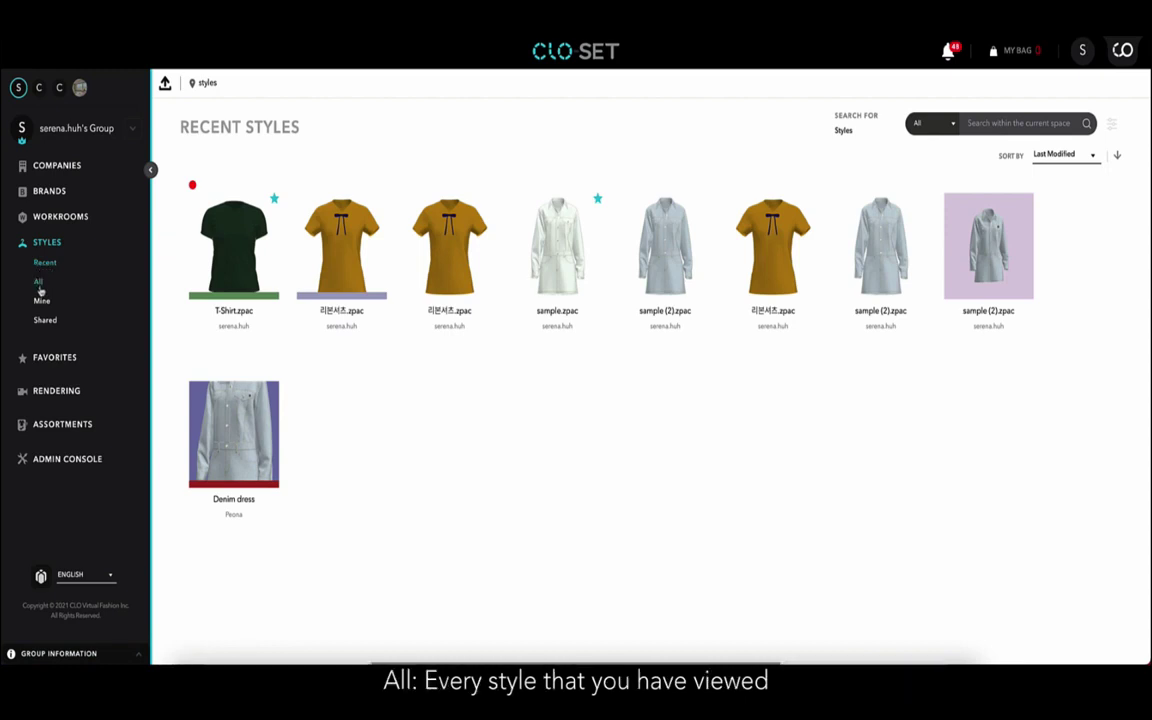
pyautogui.click(39, 283)
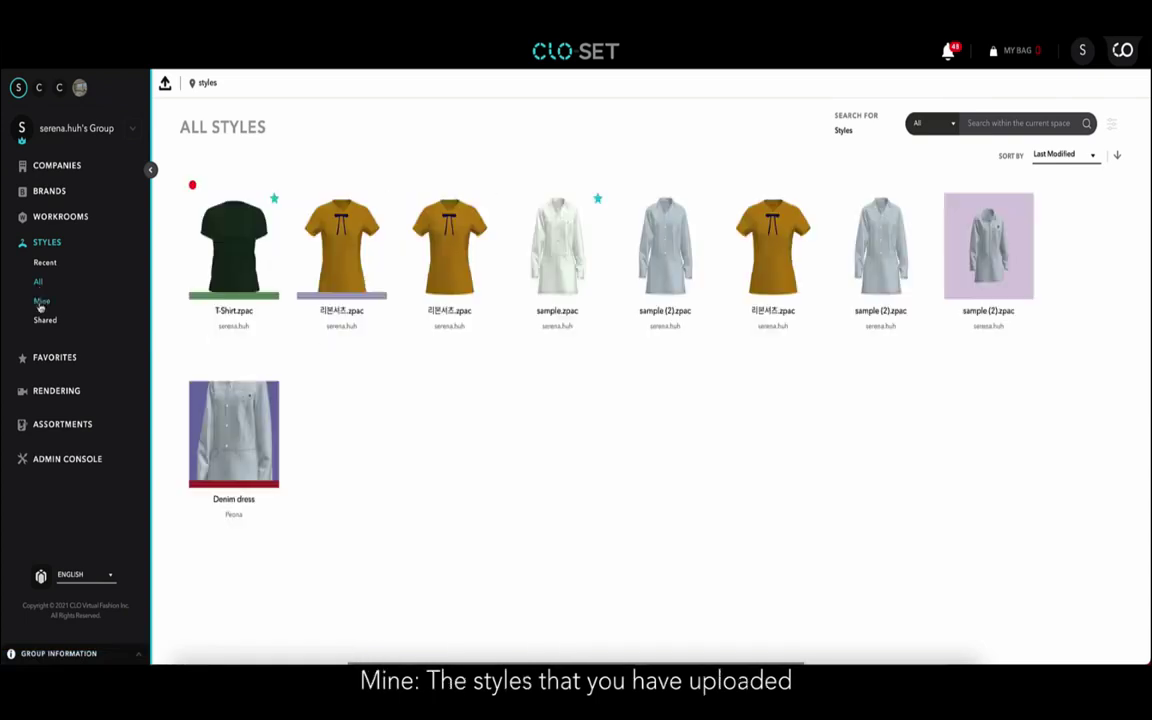
pyautogui.click(41, 303)
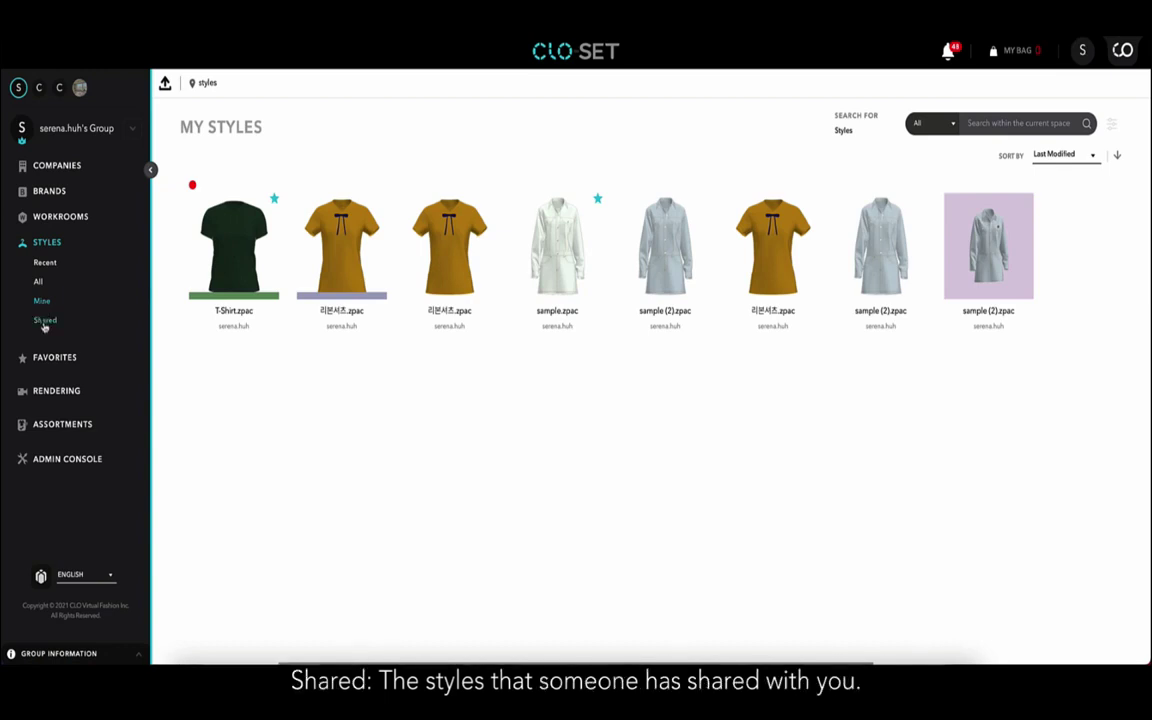
pyautogui.click(44, 322)
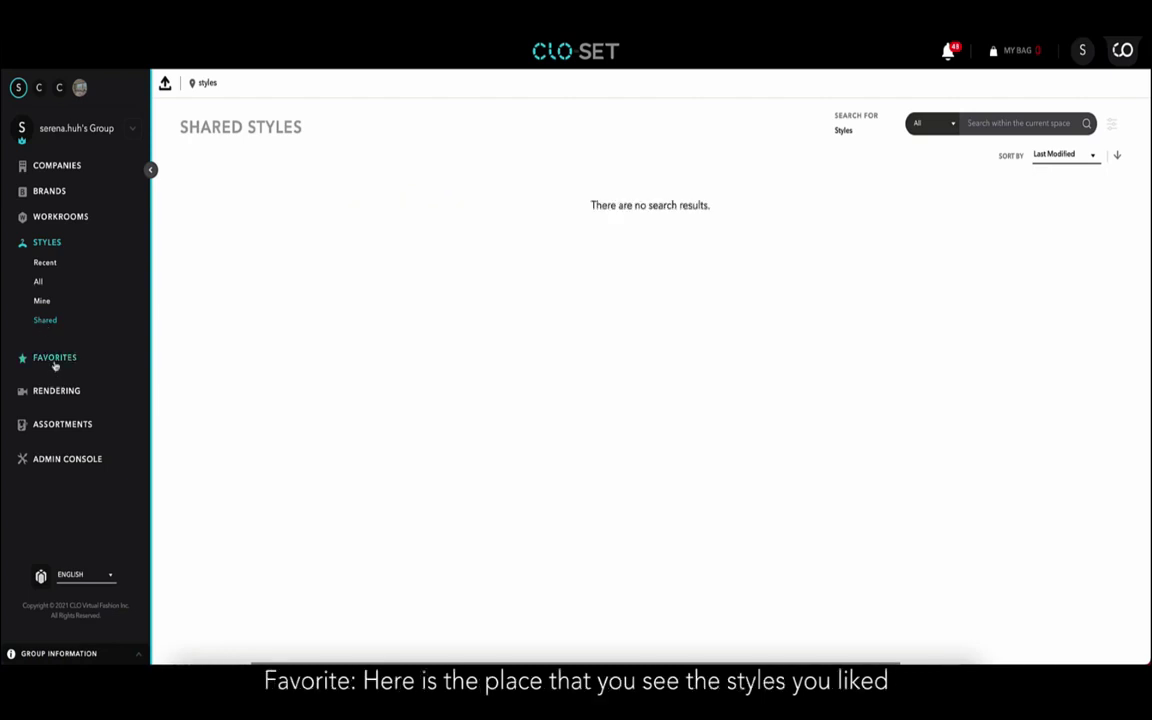
# View Favorites and the rendering history, downloading the sample.zpac rendered image.
pyautogui.click(54, 360)
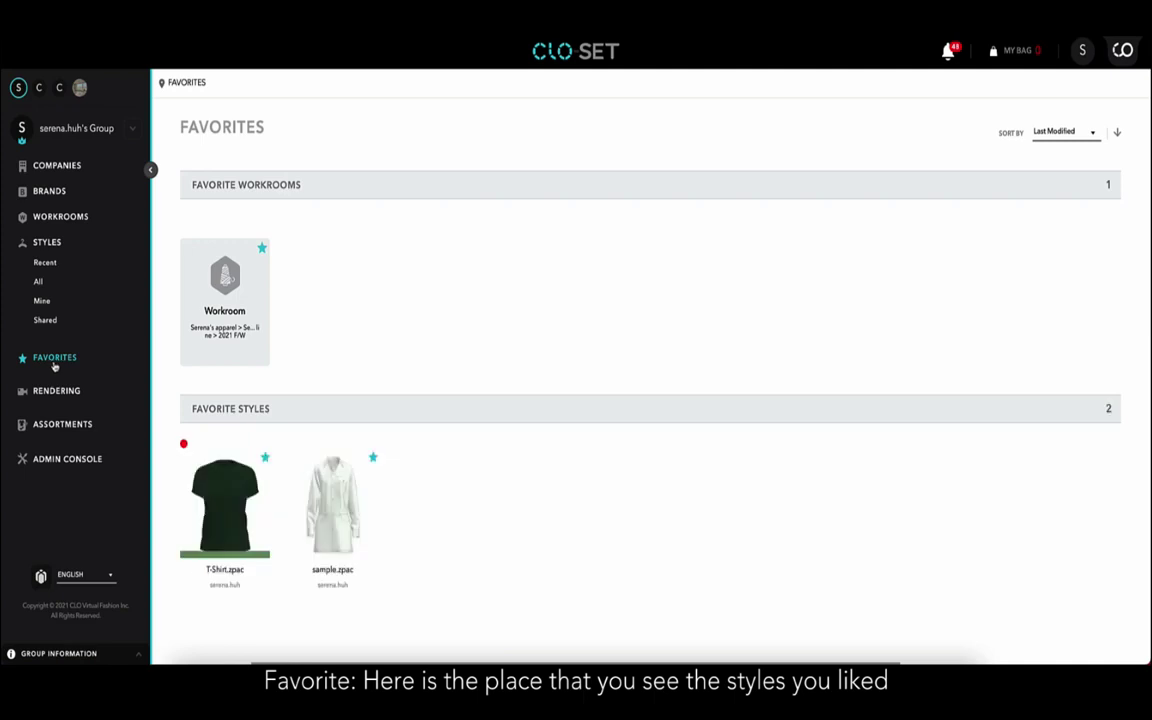
pyautogui.click(54, 393)
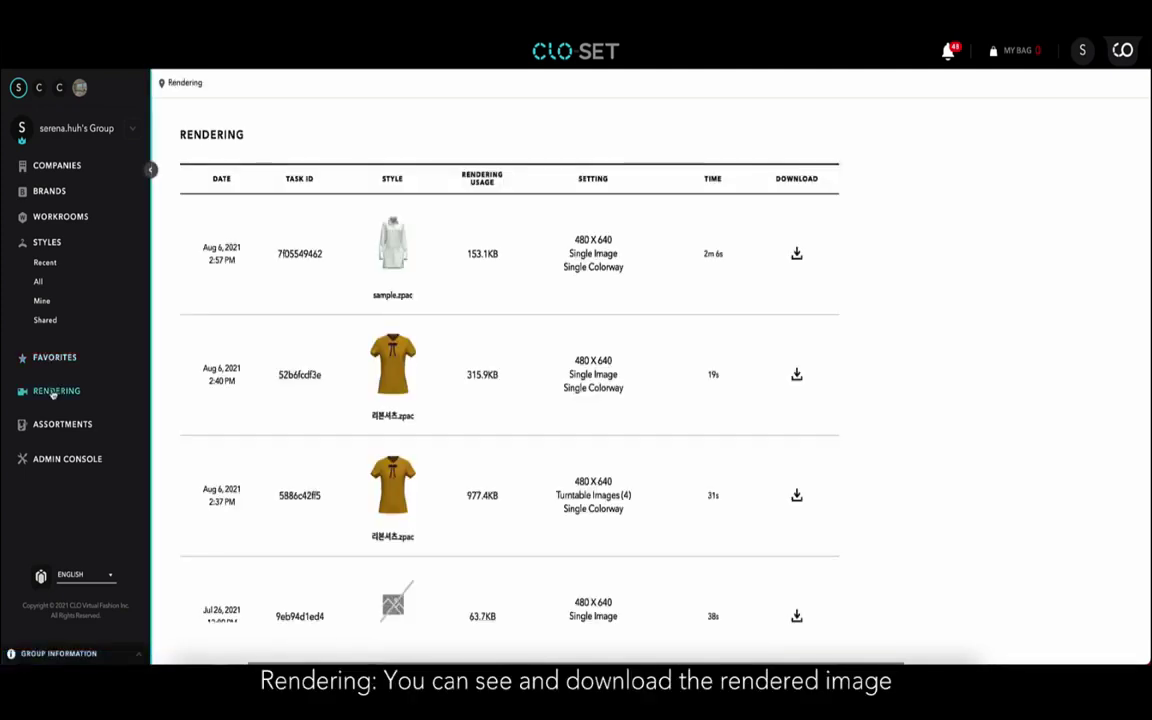
pyautogui.click(797, 257)
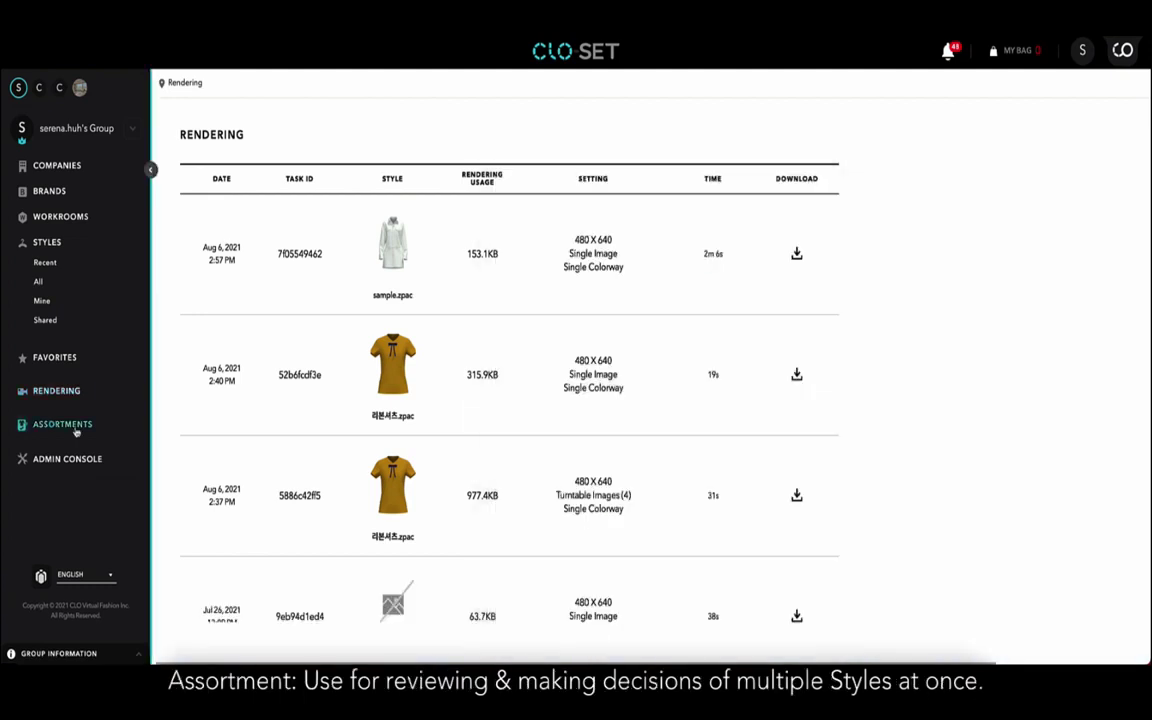
# Open the first assortment in the smaller grid view, then go to the Admin Console.
pyautogui.click(62, 424)
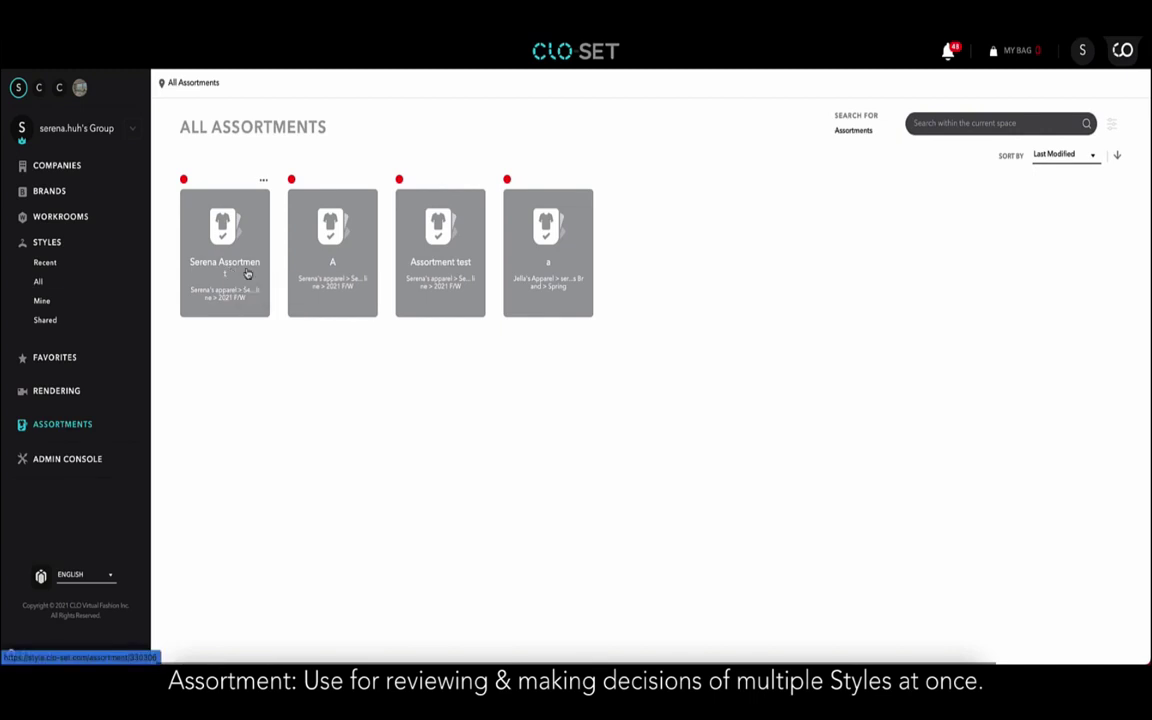
pyautogui.click(247, 272)
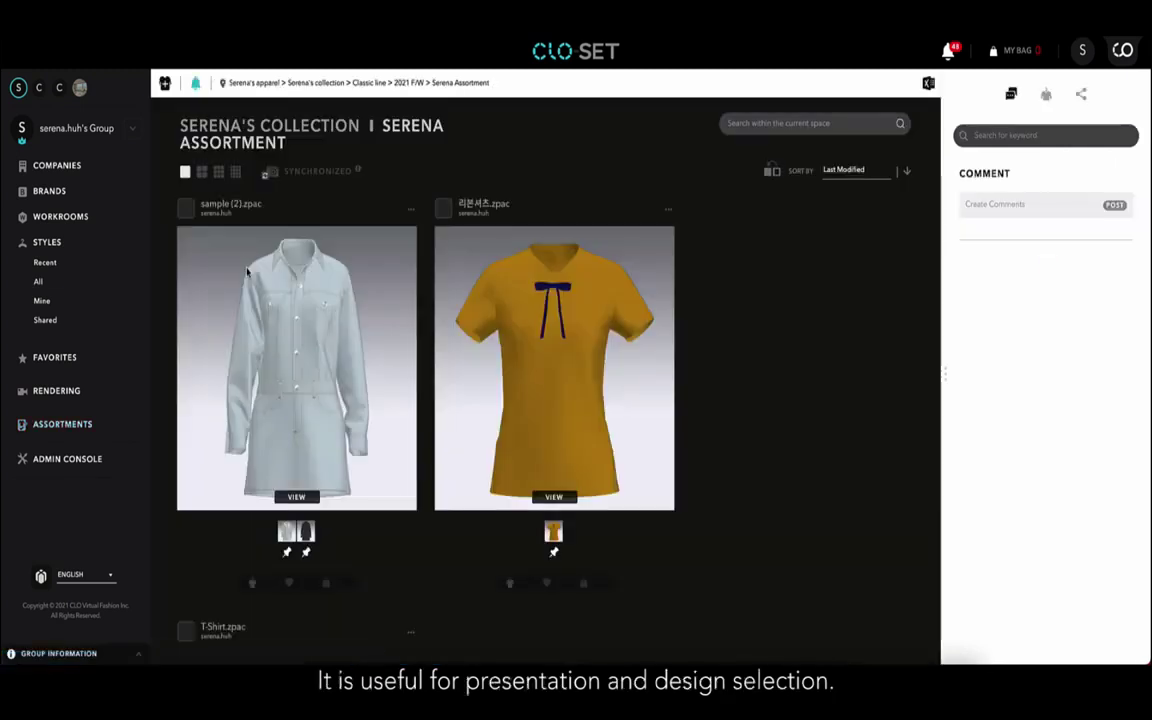
pyautogui.click(218, 173)
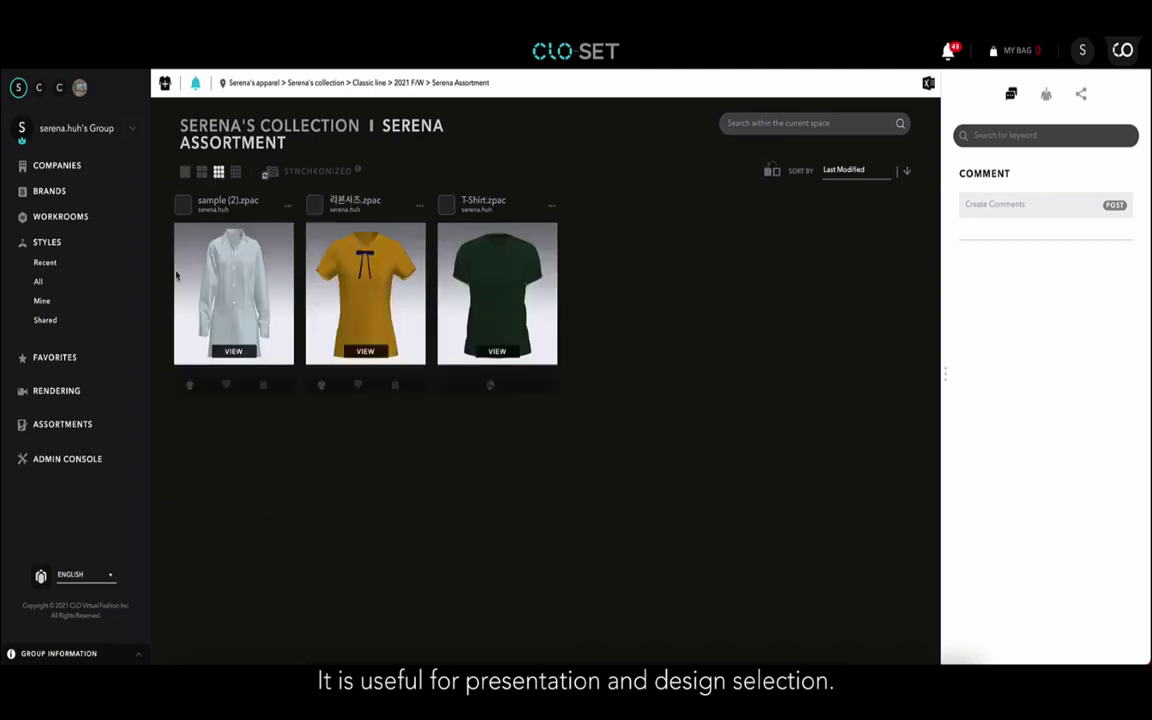
pyautogui.click(43, 466)
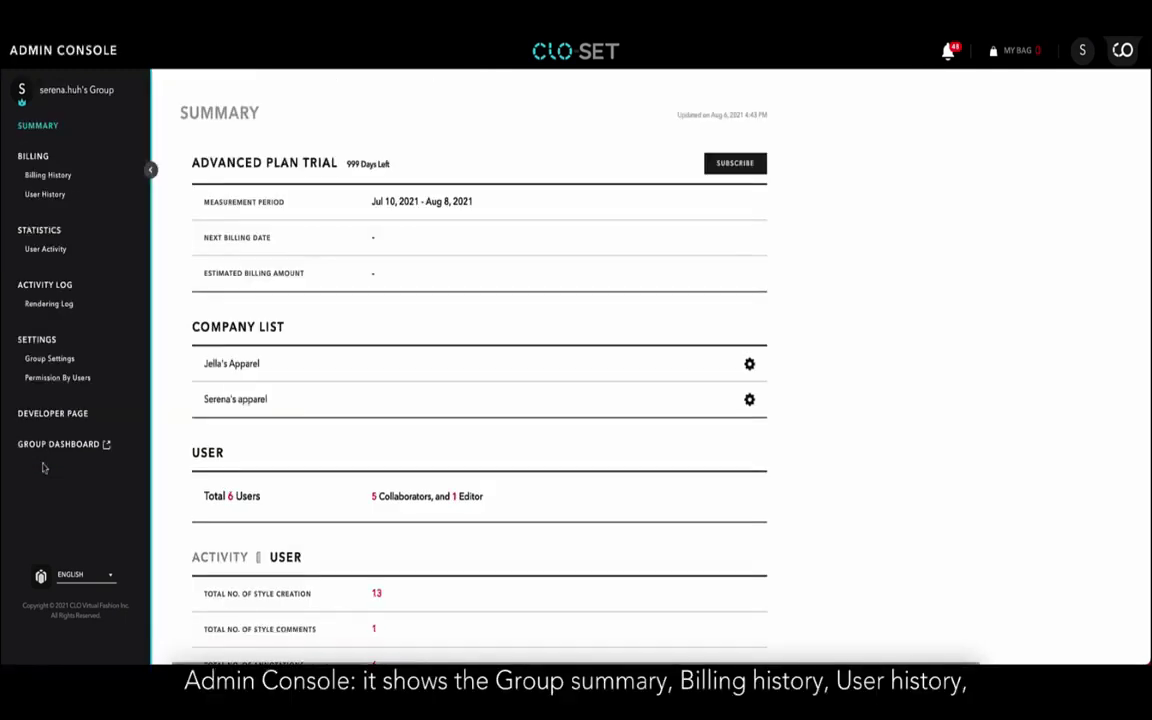
# Scroll through the Admin Console summary and return to the group dashboard.
pyautogui.scroll(-2, 253, 455)
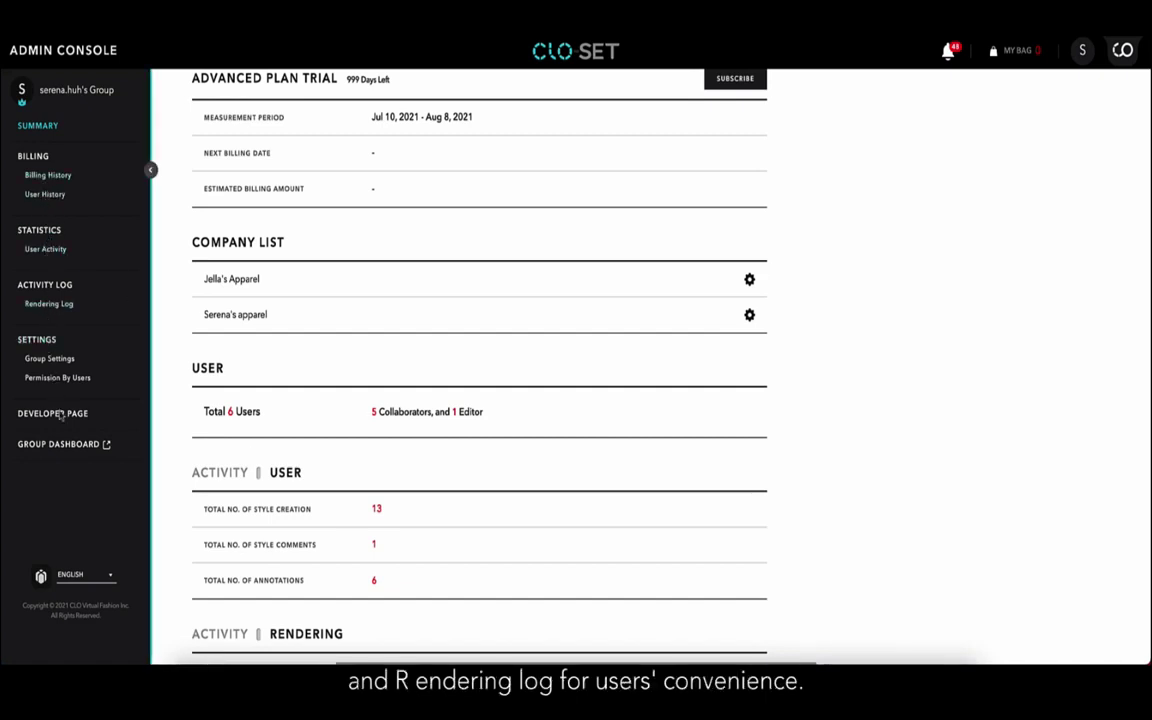
pyautogui.click(62, 443)
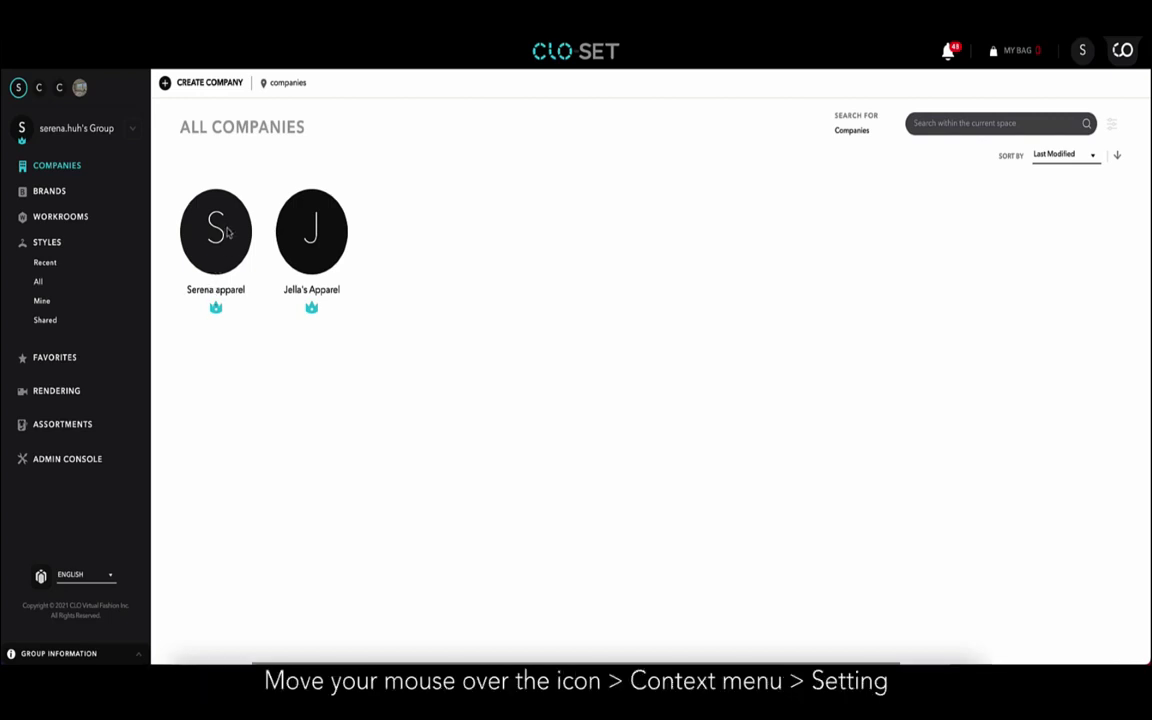
pyautogui.moveTo(242, 212)
pyautogui.click(249, 187)
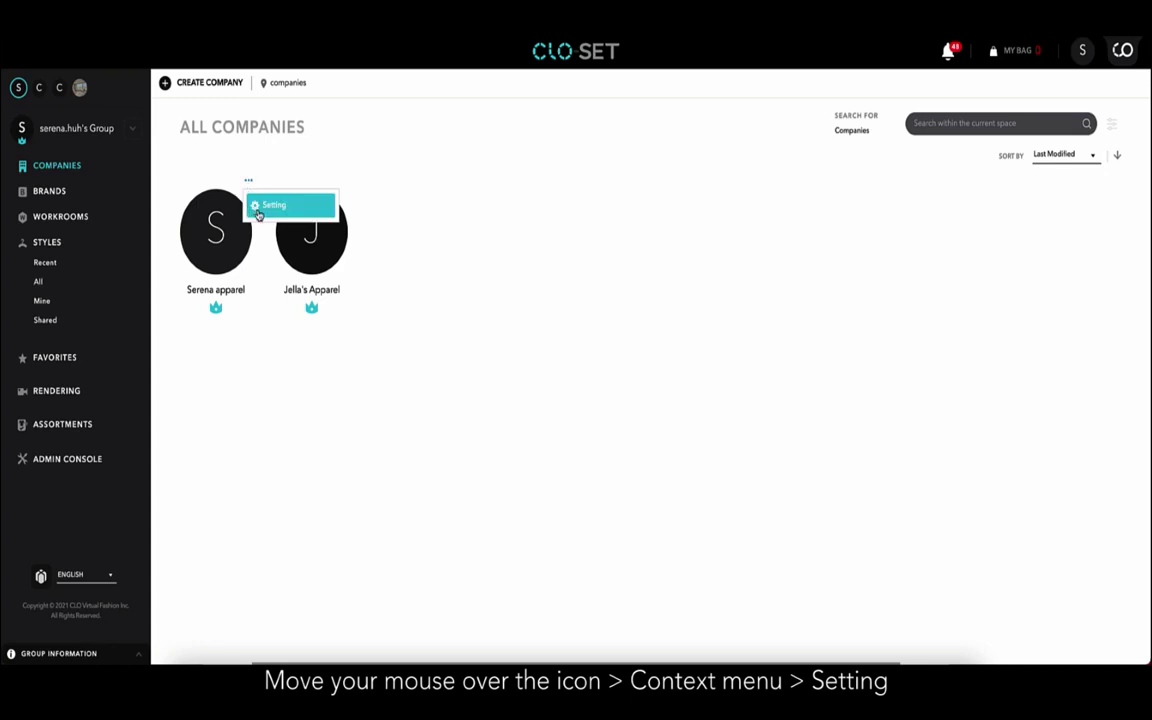
pyautogui.click(258, 207)
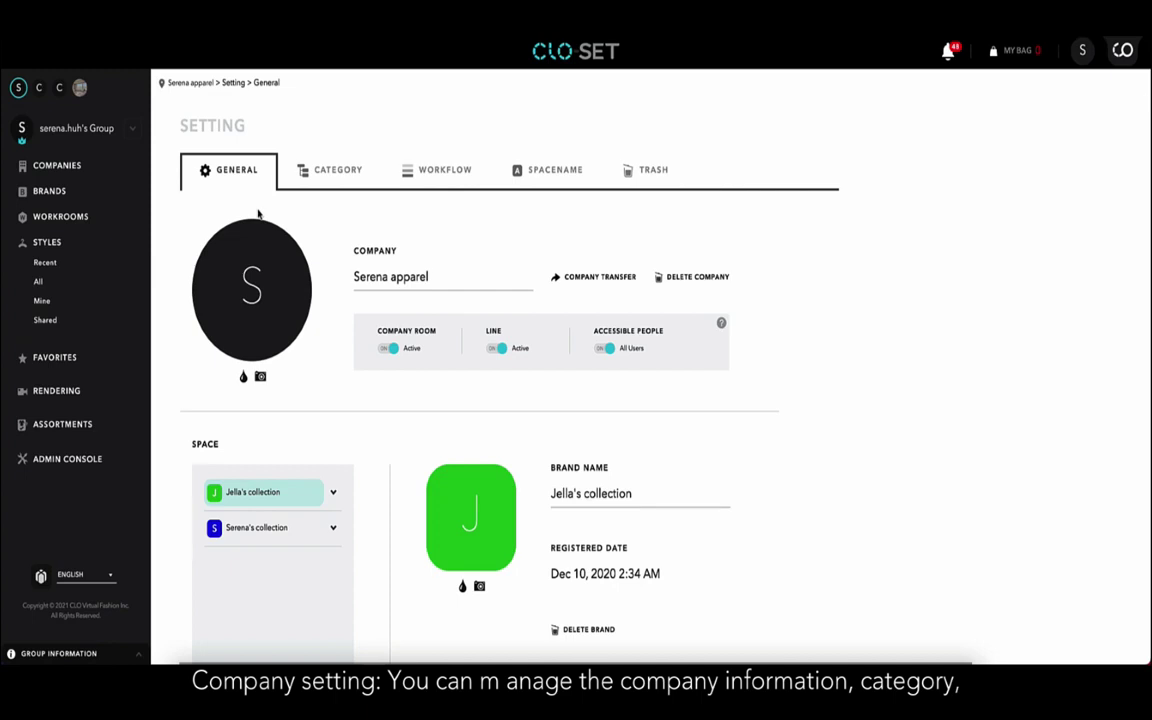
pyautogui.scroll(-1, 258, 213)
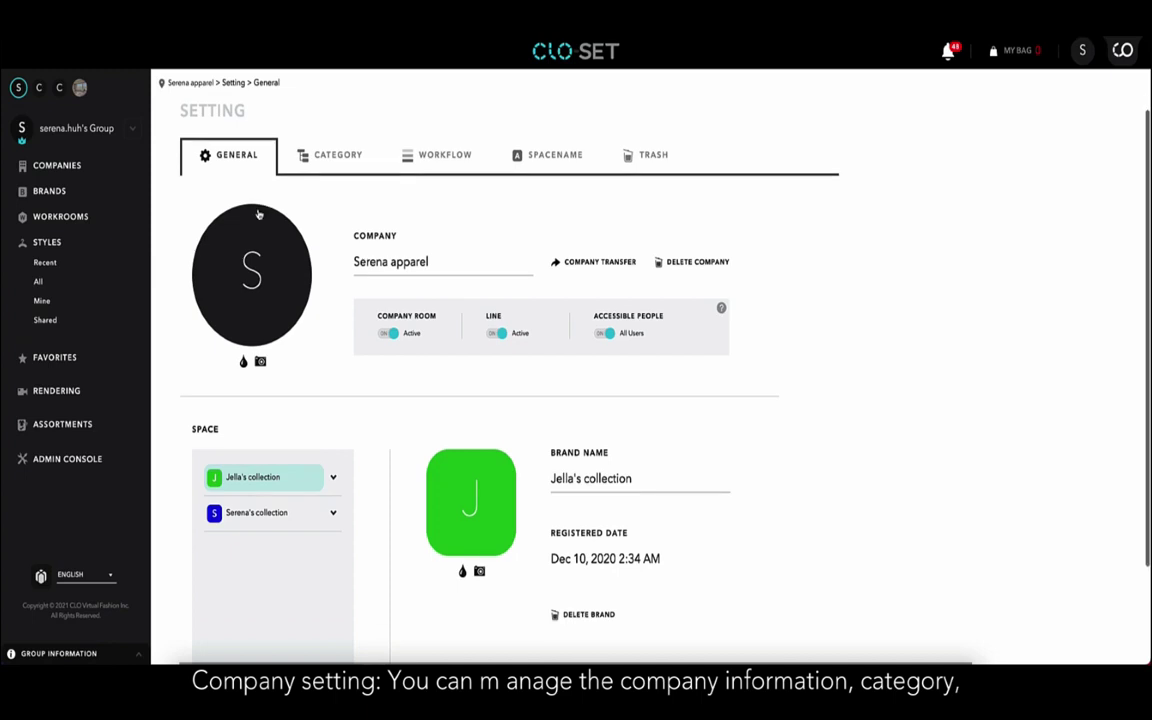
pyautogui.click(337, 172)
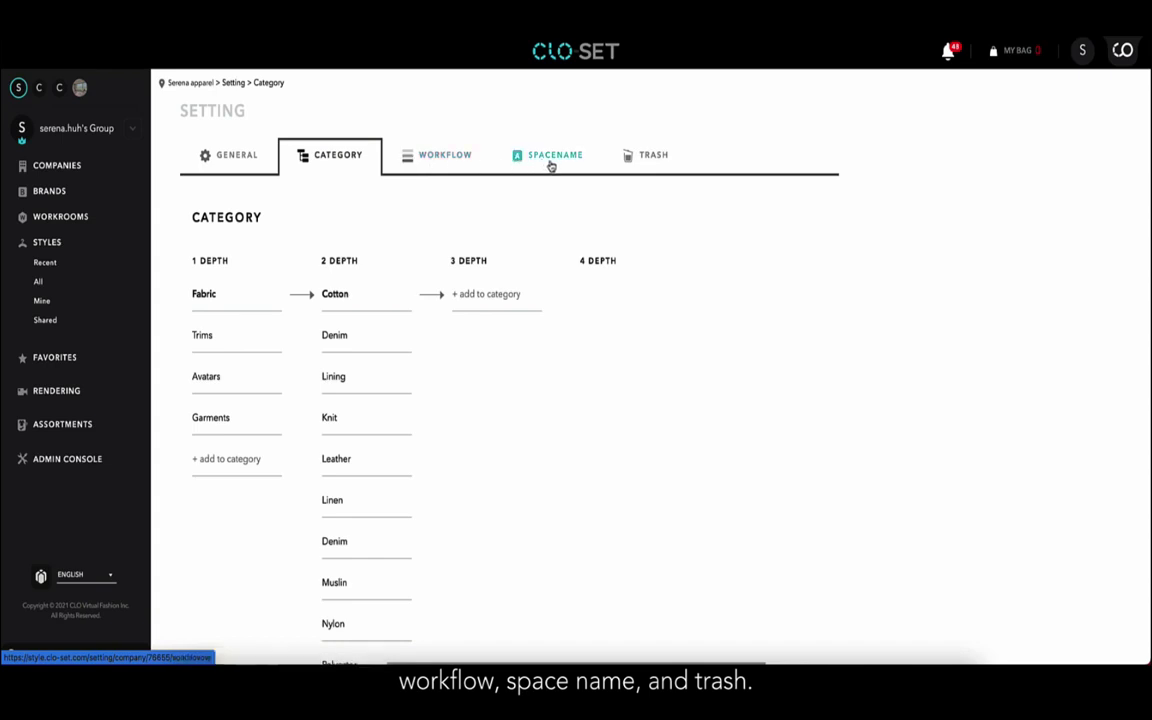
pyautogui.click(445, 170)
pyautogui.click(532, 170)
pyautogui.click(658, 175)
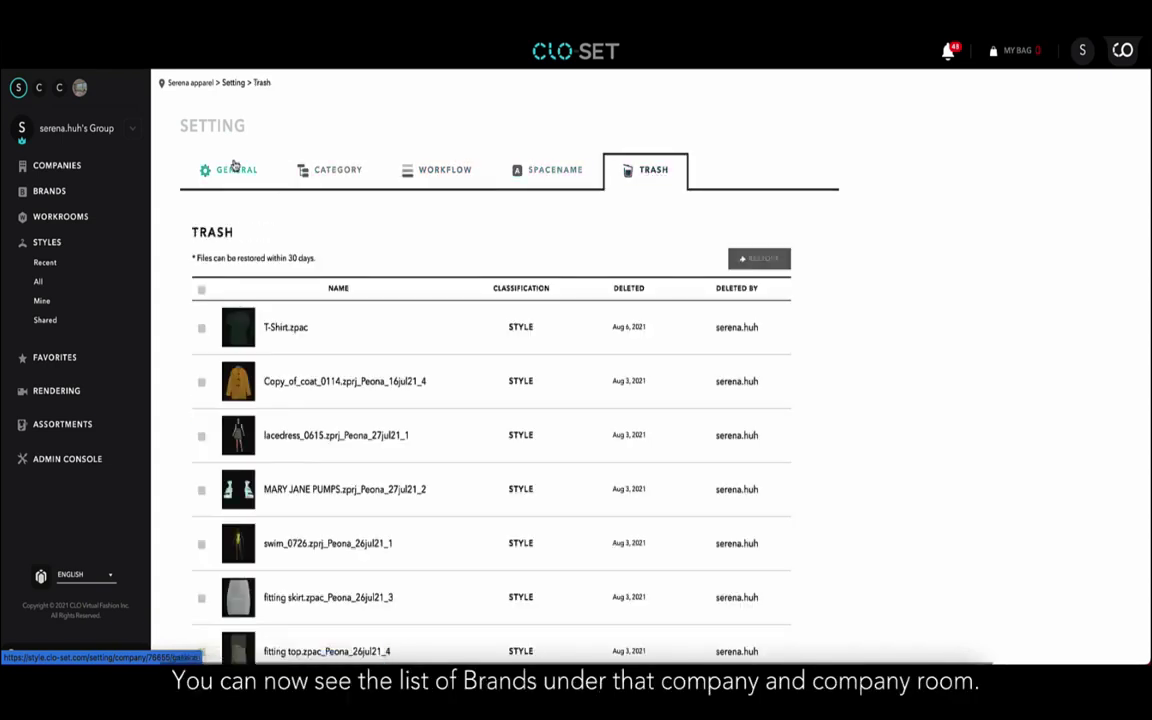
pyautogui.click(60, 166)
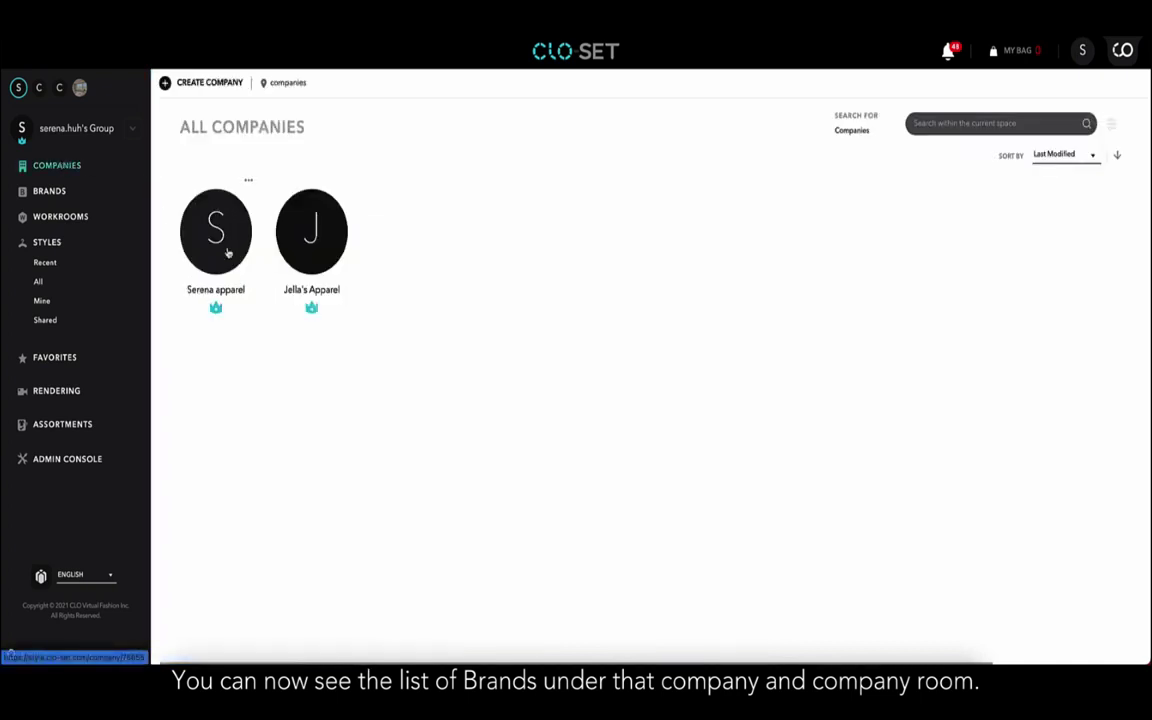
# Open the Serena Apparel company page showing its workrooms and member roles.
pyautogui.click(228, 254)
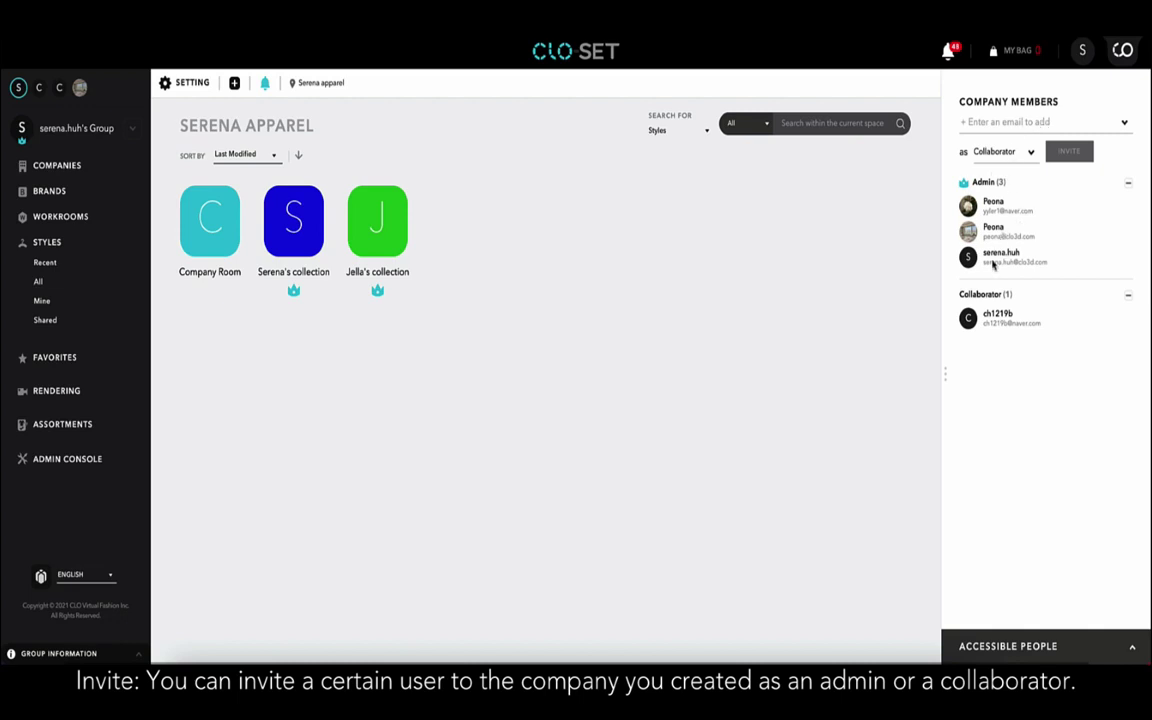
# Invite the new member's e-mail address to Serena Apparel with the Collaborator role.
pyautogui.click(991, 128)
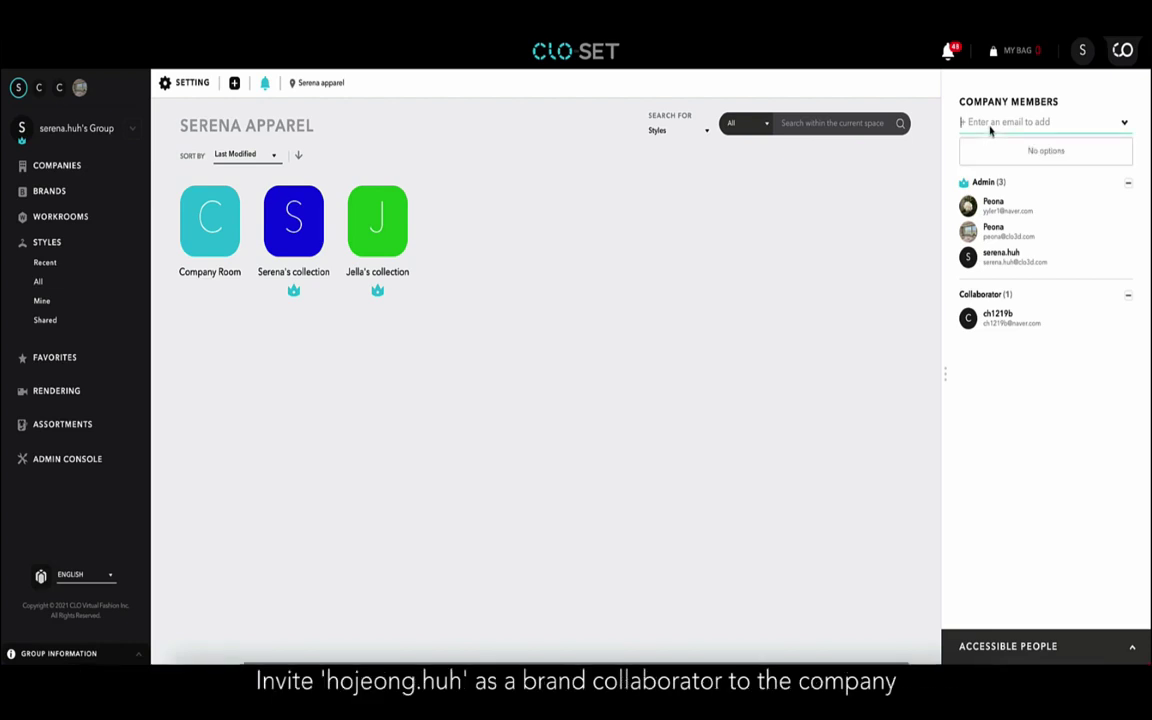
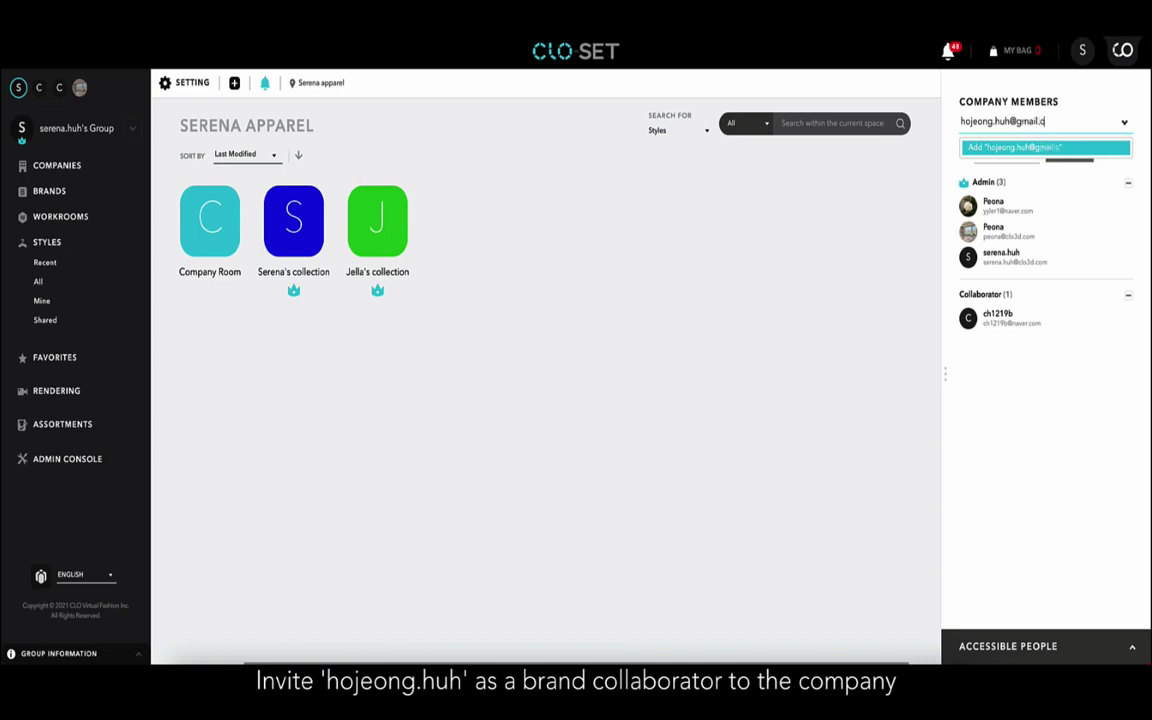
pyautogui.click(1028, 150)
pyautogui.click(1024, 155)
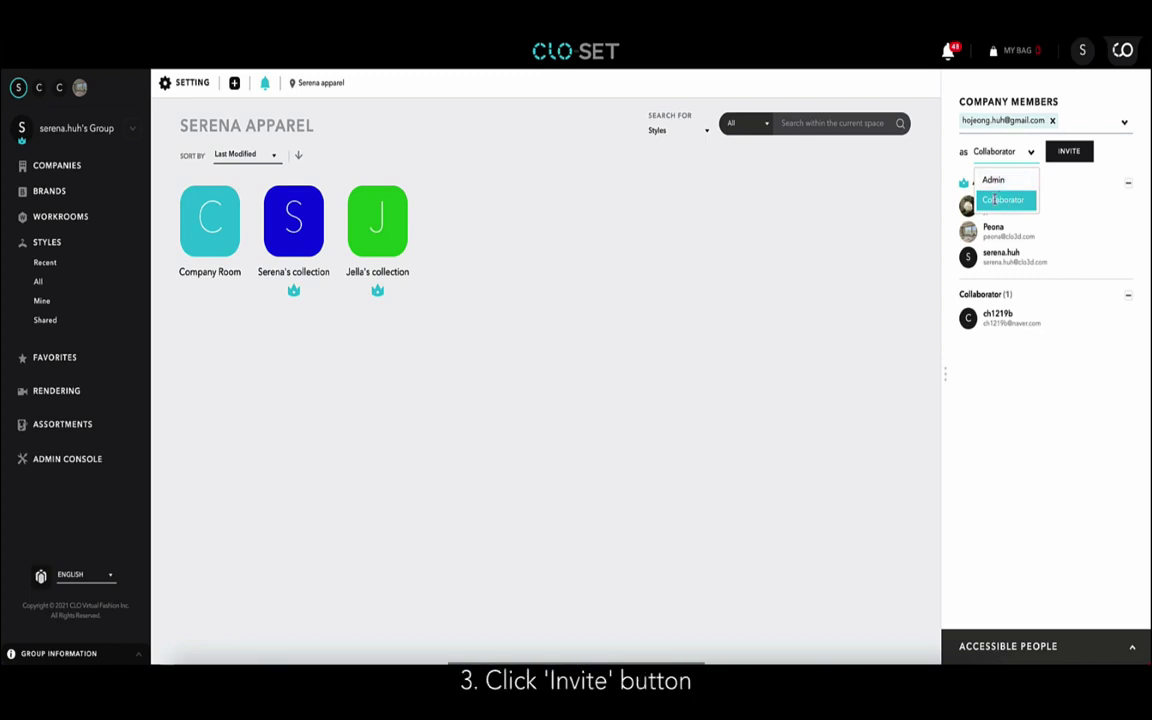
pyautogui.click(997, 201)
pyautogui.click(1054, 157)
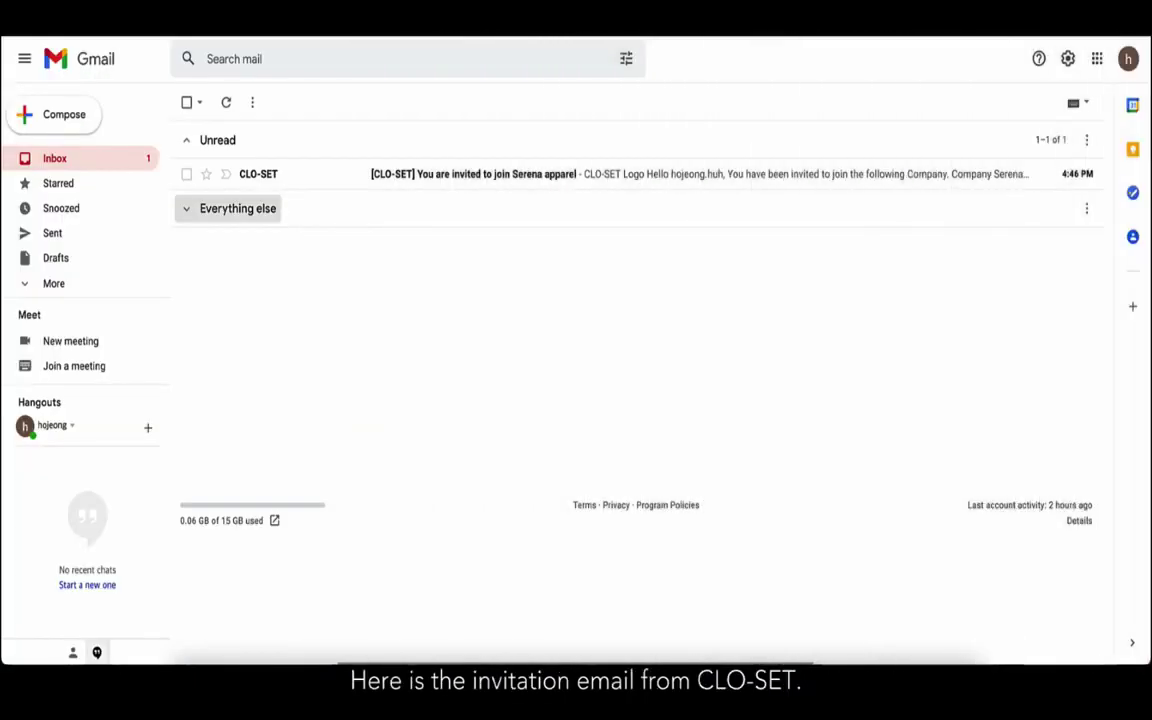
# Open the CLO-SET invitation e-mail in Gmail and accept joining Serena apparel.
pyautogui.click(562, 180)
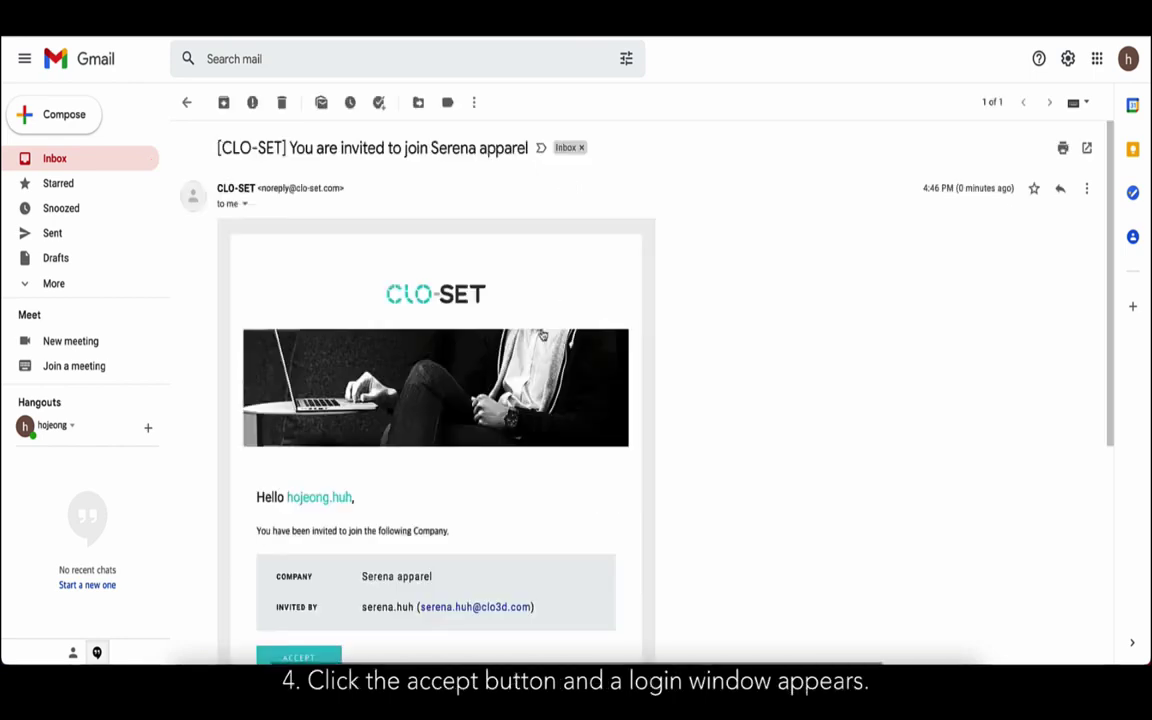
pyautogui.scroll(-2, 552, 383)
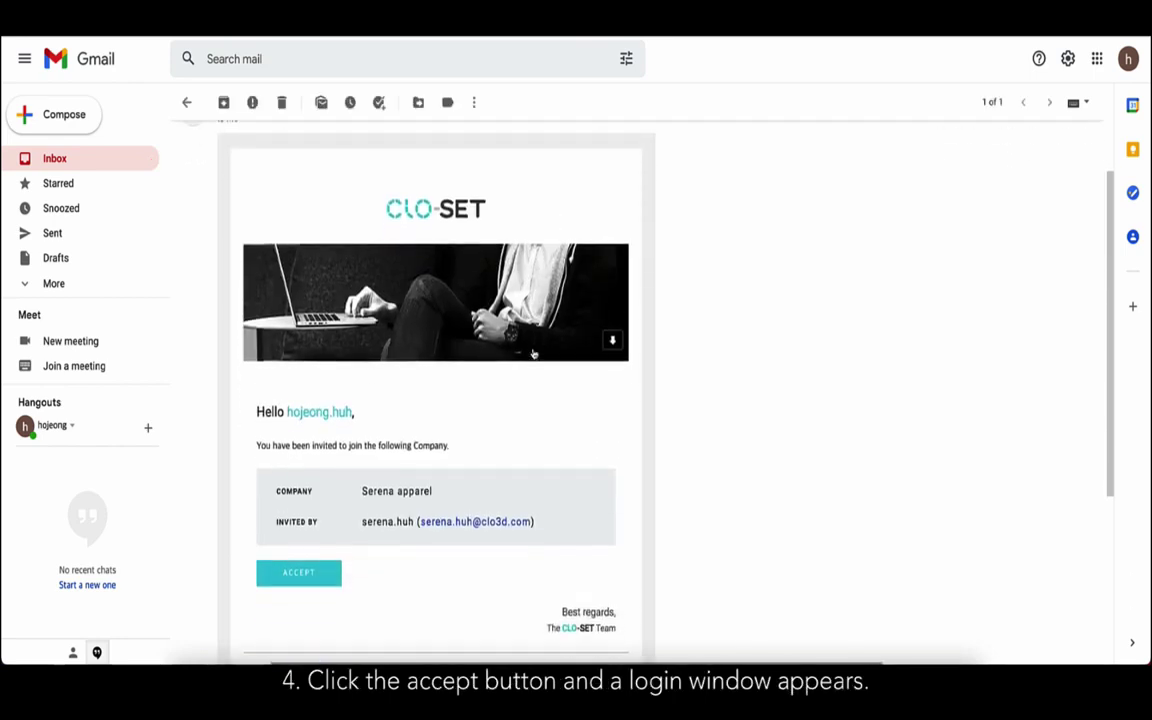
pyautogui.click(325, 580)
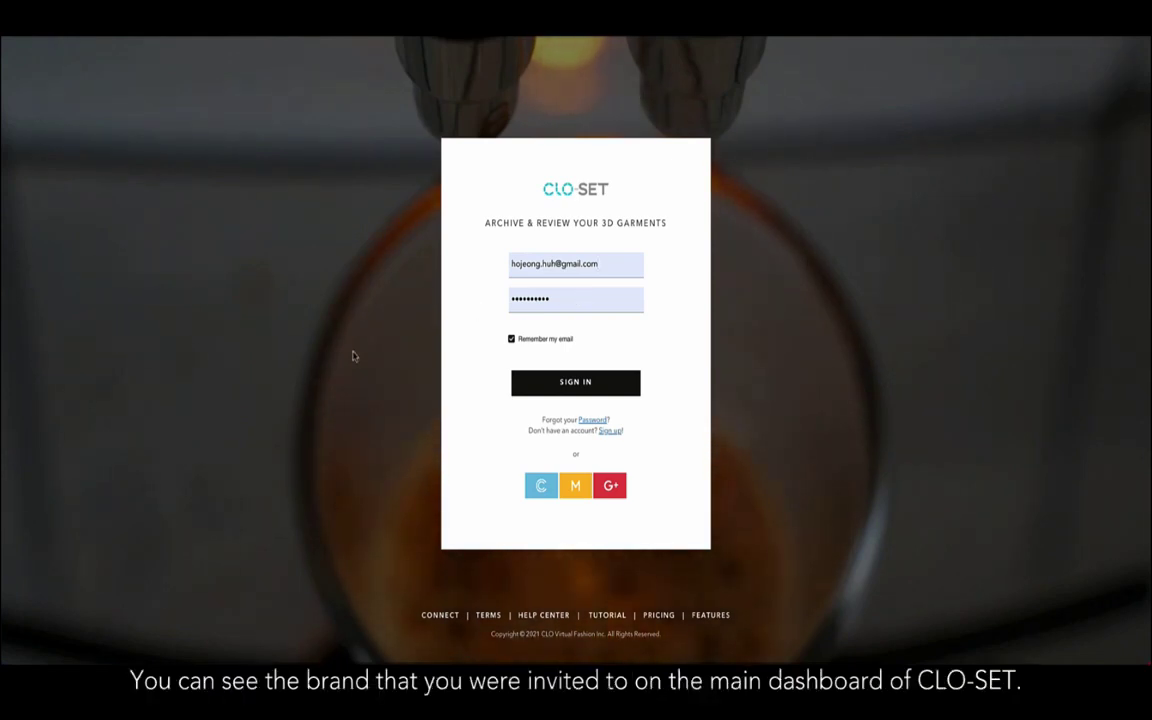
# Sign in to CLO-SET and open the Serena's collection brand.
pyautogui.click(530, 383)
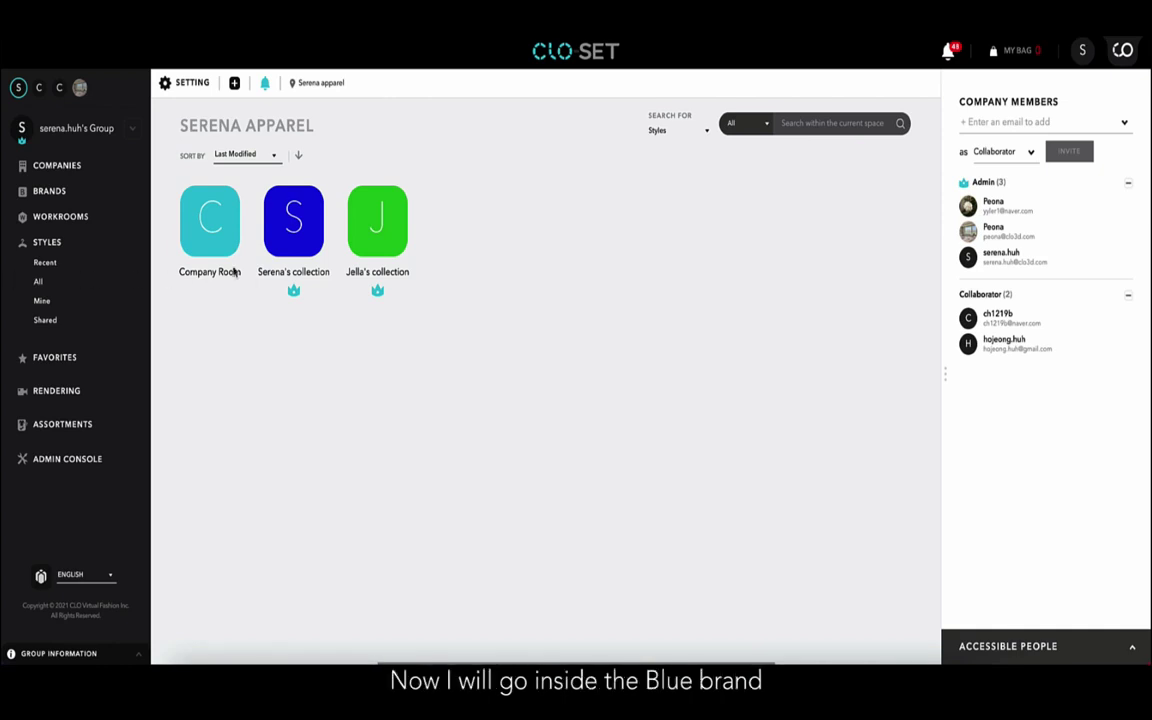
pyautogui.click(298, 235)
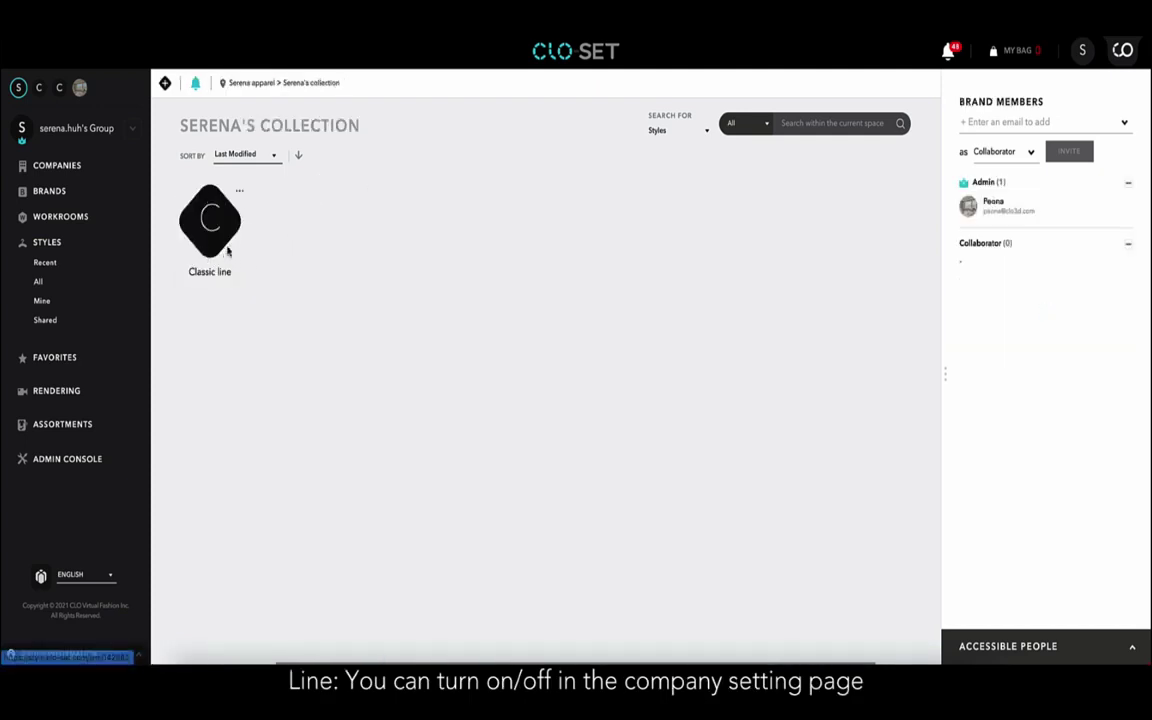
# Dismiss the Classic line options menu, then open Classic line and its 2021 F/W season.
pyautogui.click(241, 195)
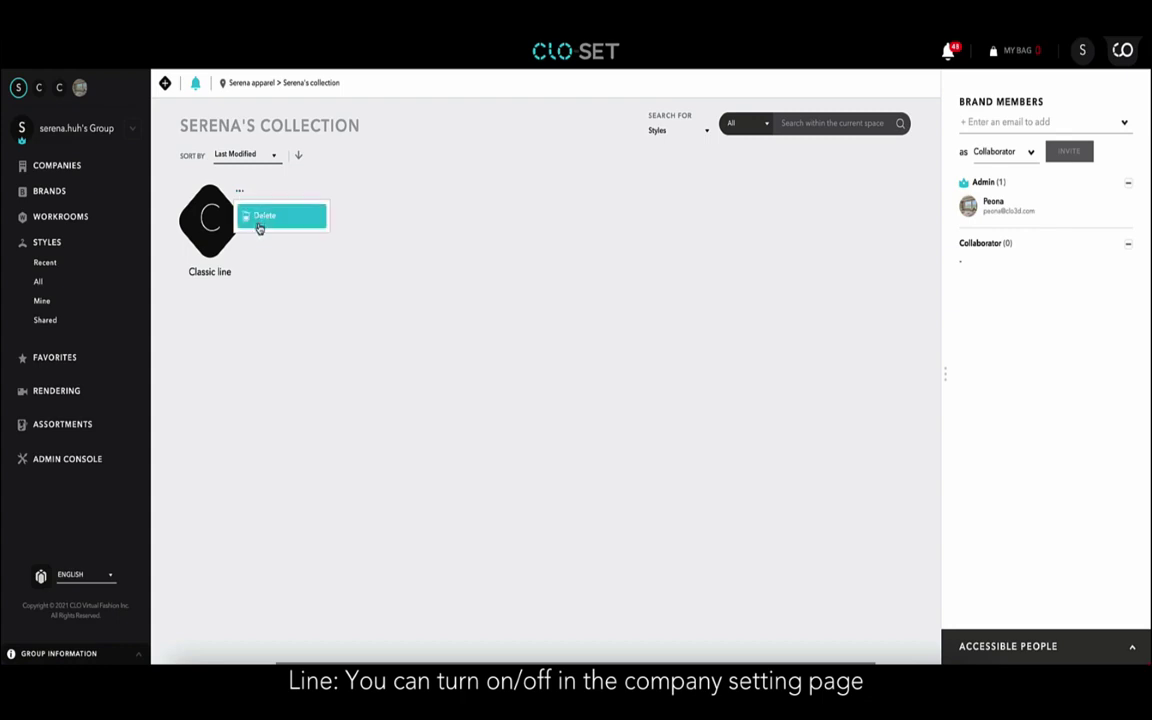
pyautogui.click(249, 254)
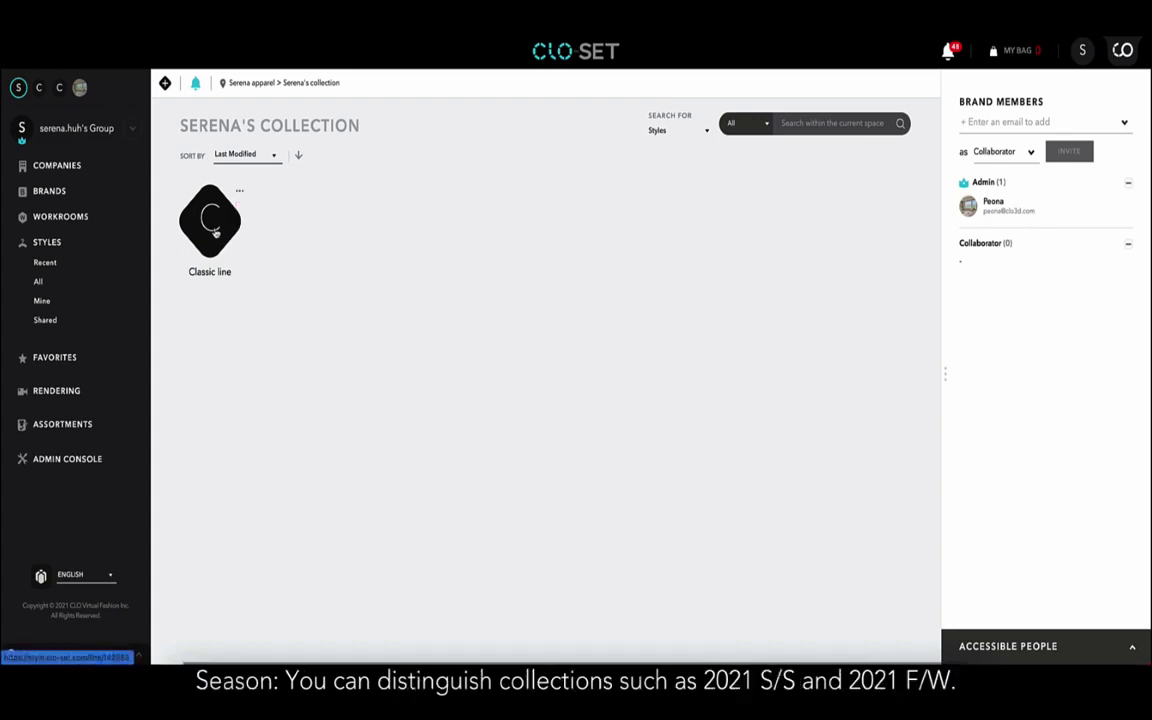
pyautogui.click(212, 225)
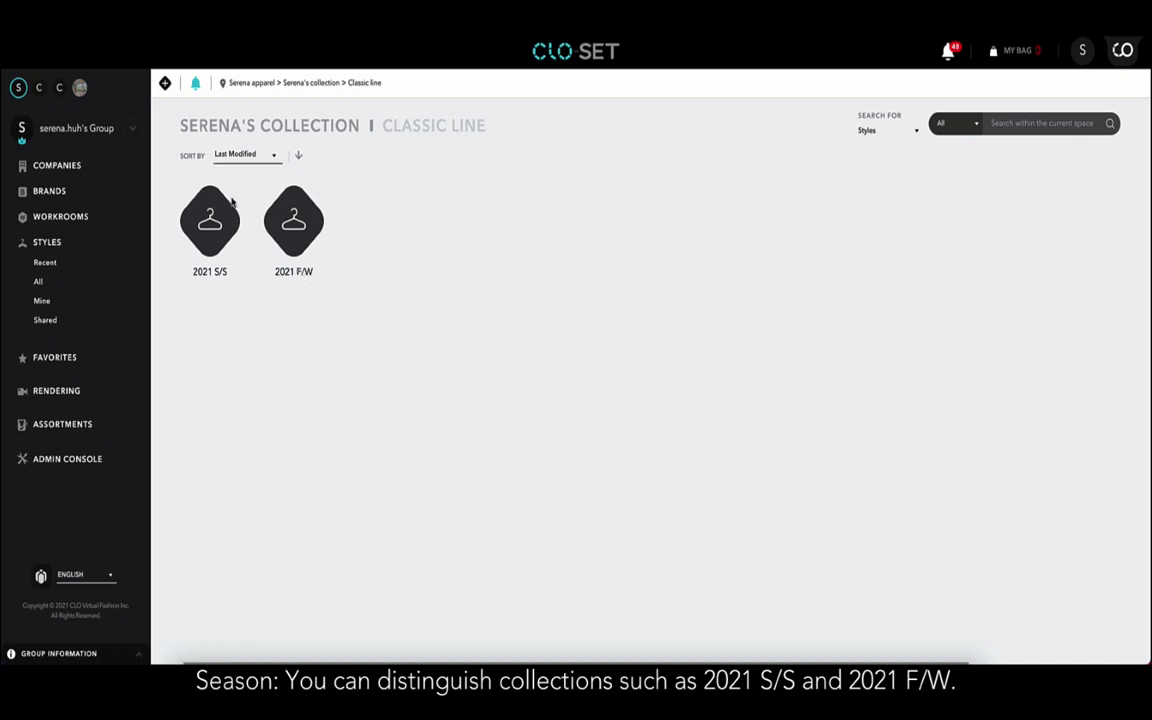
pyautogui.click(301, 233)
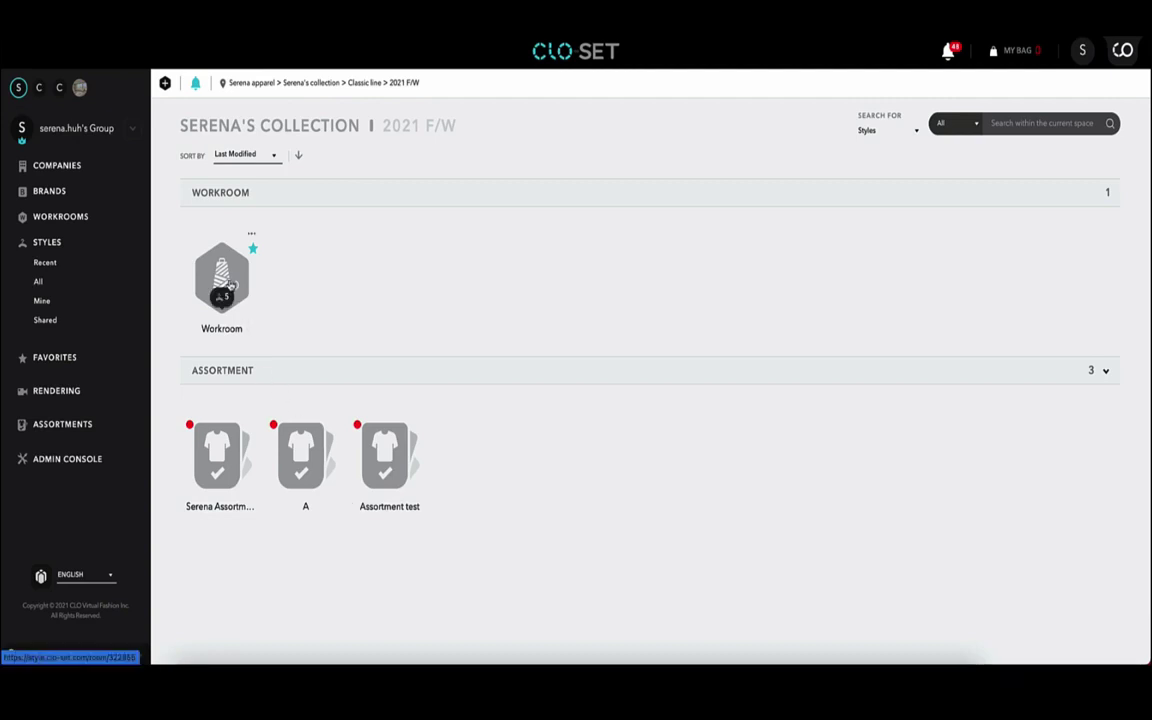
# Open the 2021 F/W Workroom and check its five styles and the two editors with access.
pyautogui.click(230, 285)
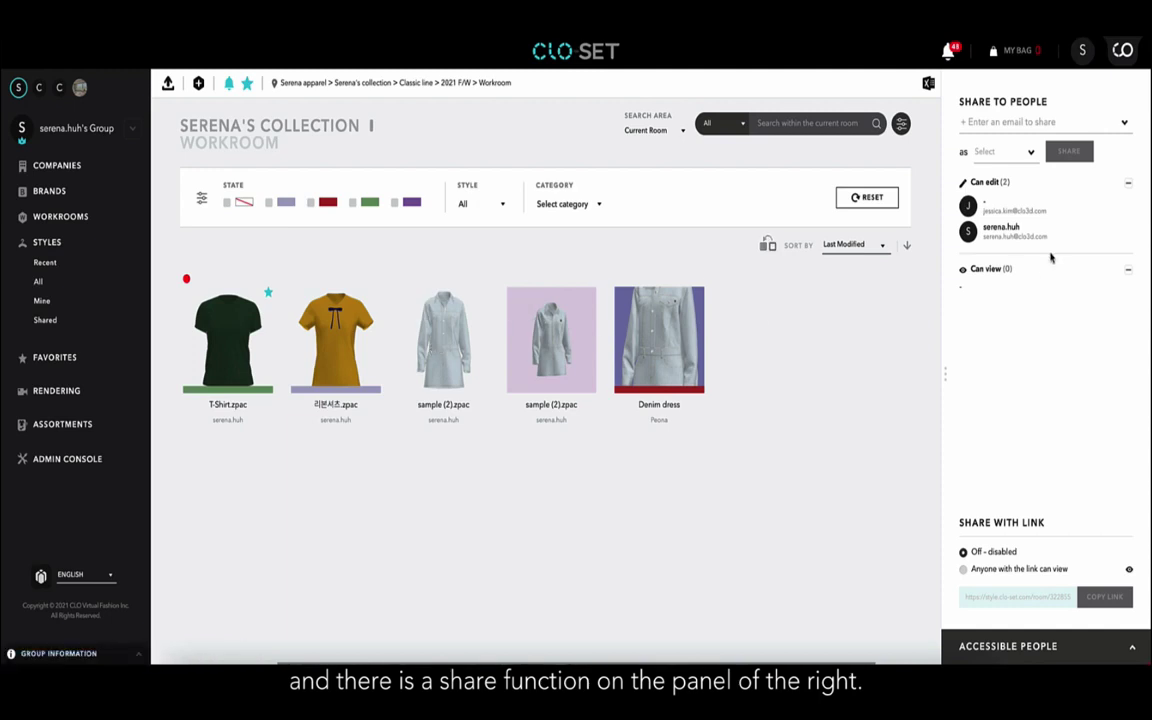
pyautogui.click(1050, 646)
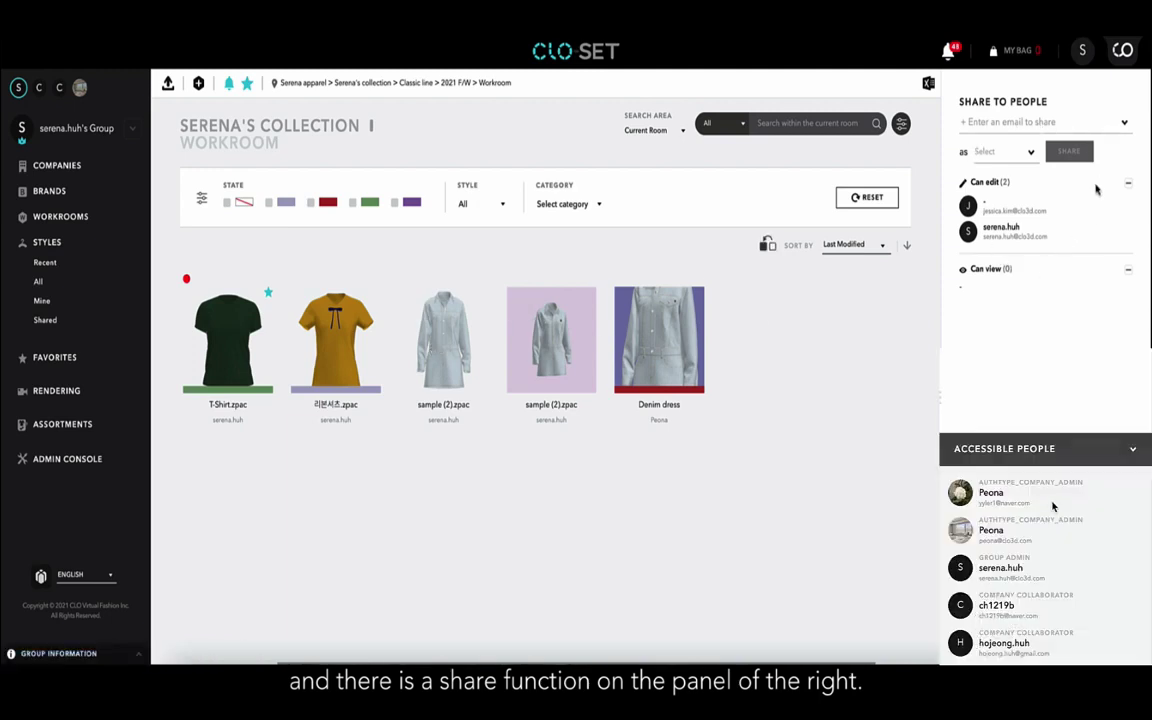
pyautogui.click(1054, 450)
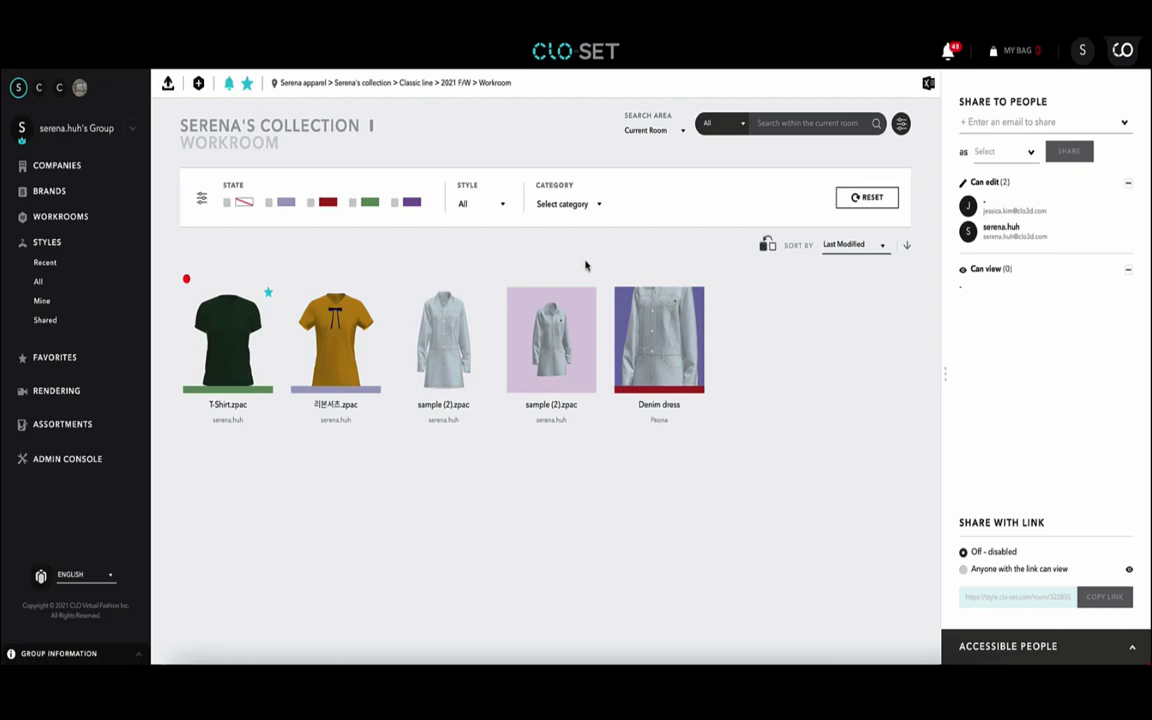
pyautogui.moveTo(315, 312)
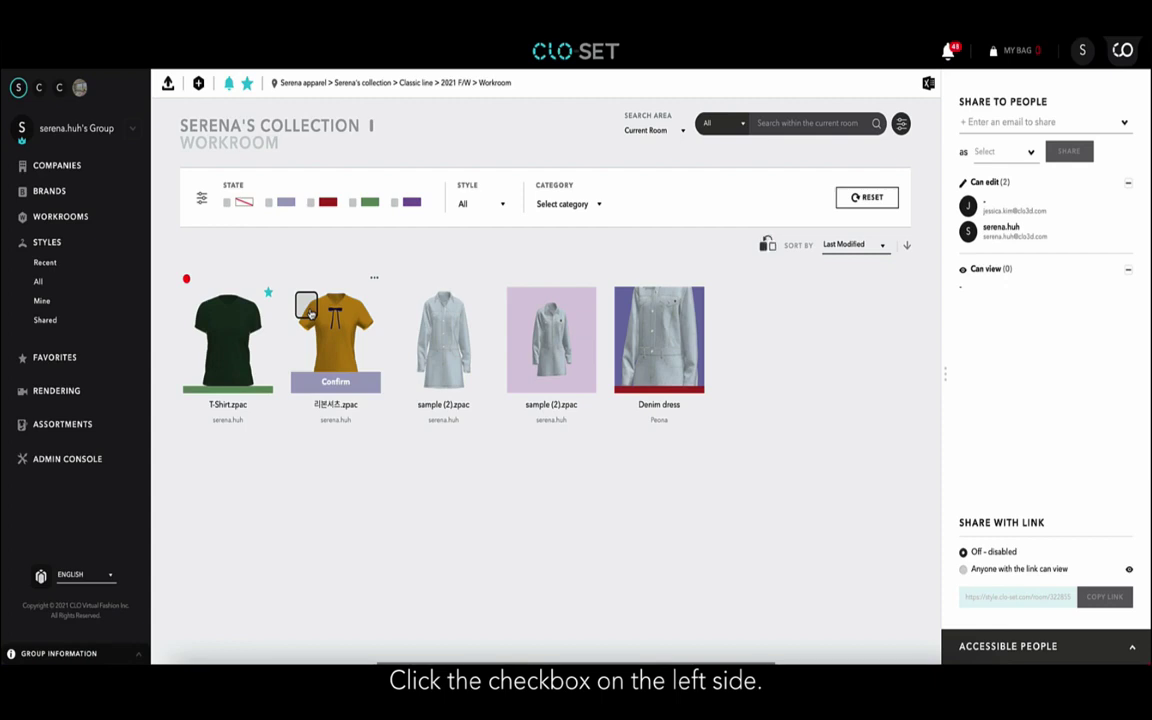
pyautogui.click(307, 306)
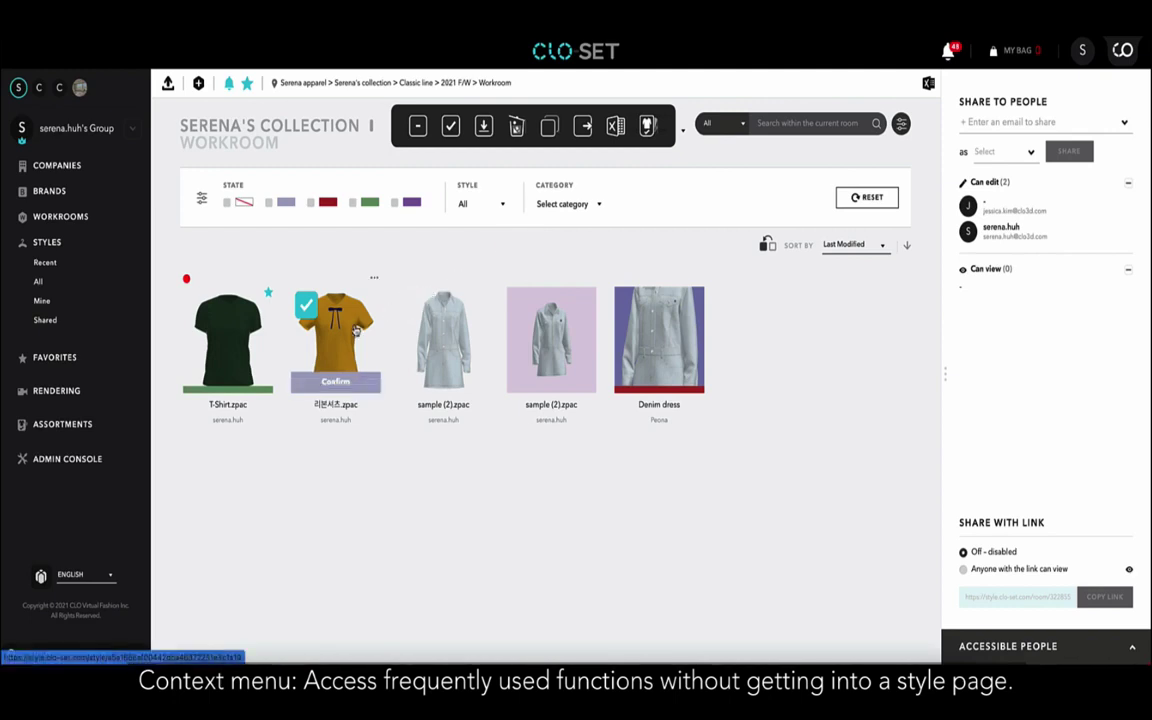
pyautogui.moveTo(399, 322)
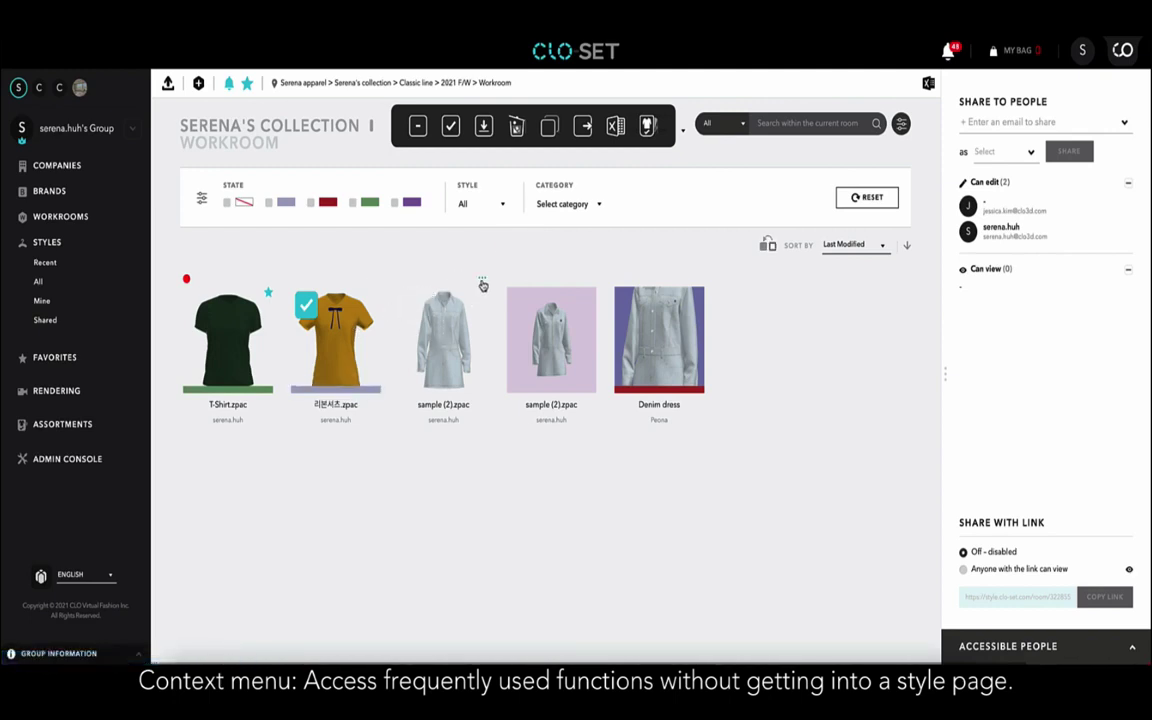
pyautogui.click(482, 284)
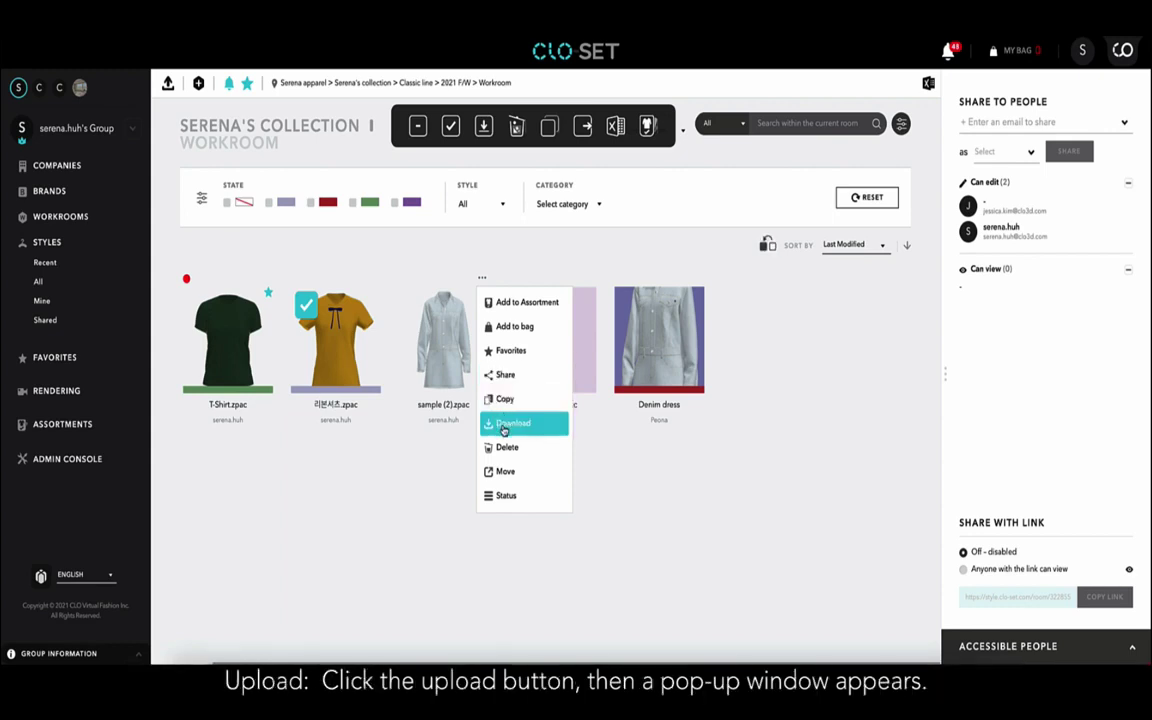
pyautogui.click(461, 461)
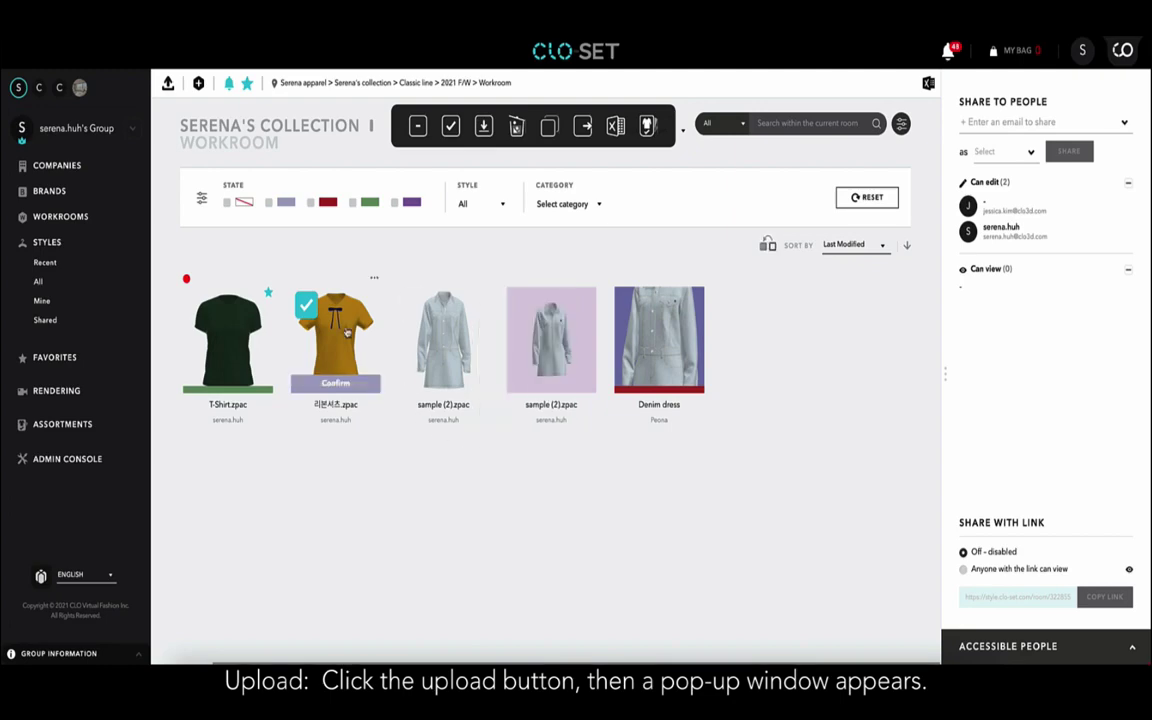
pyautogui.click(308, 306)
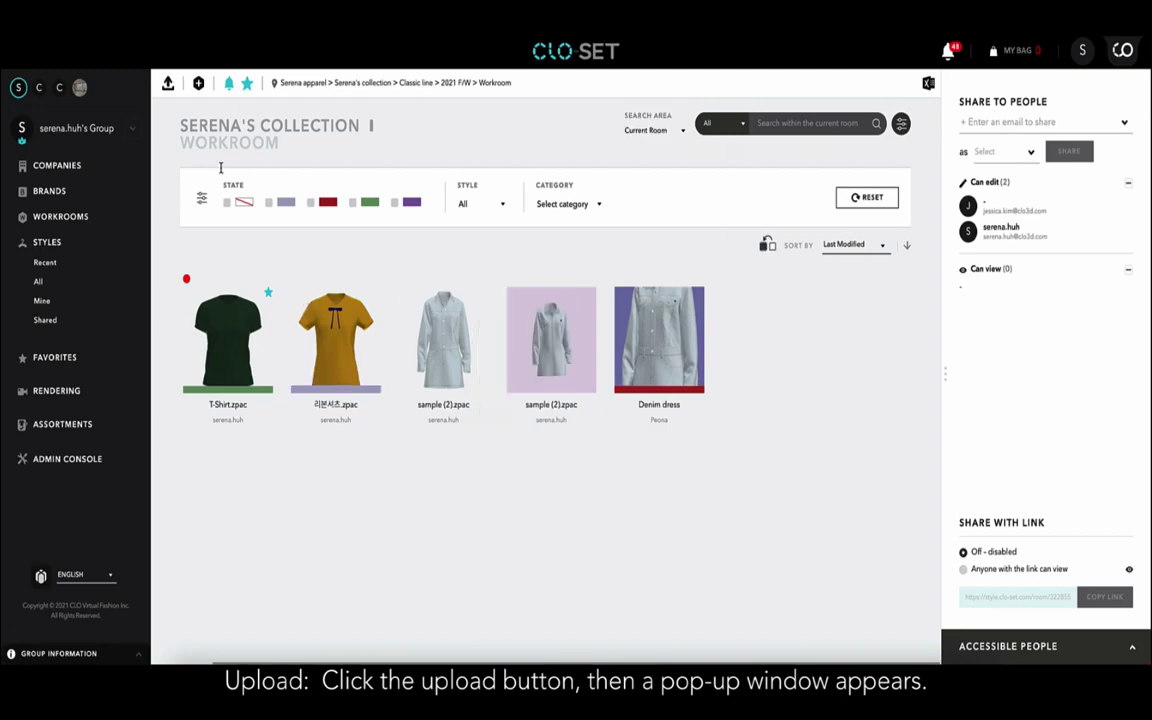
# Upload helloWorldTwill.zprj as a single file, making six styles in the 2021 F/W Workroom.
pyautogui.click(168, 84)
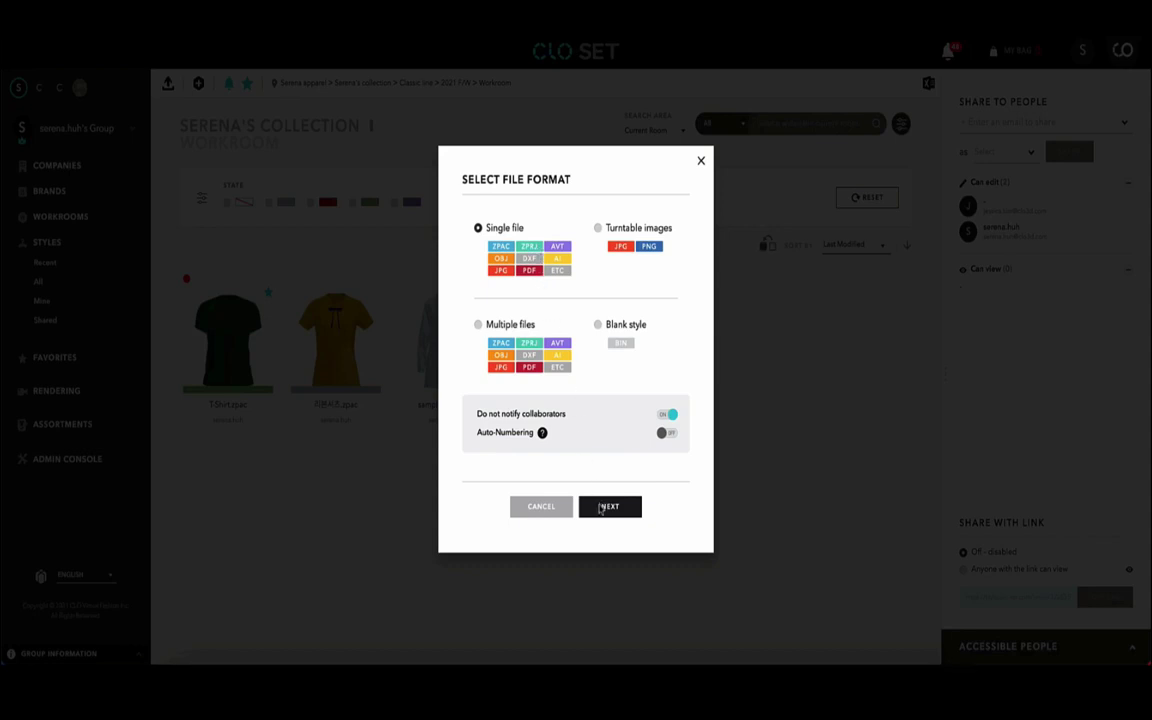
pyautogui.click(603, 509)
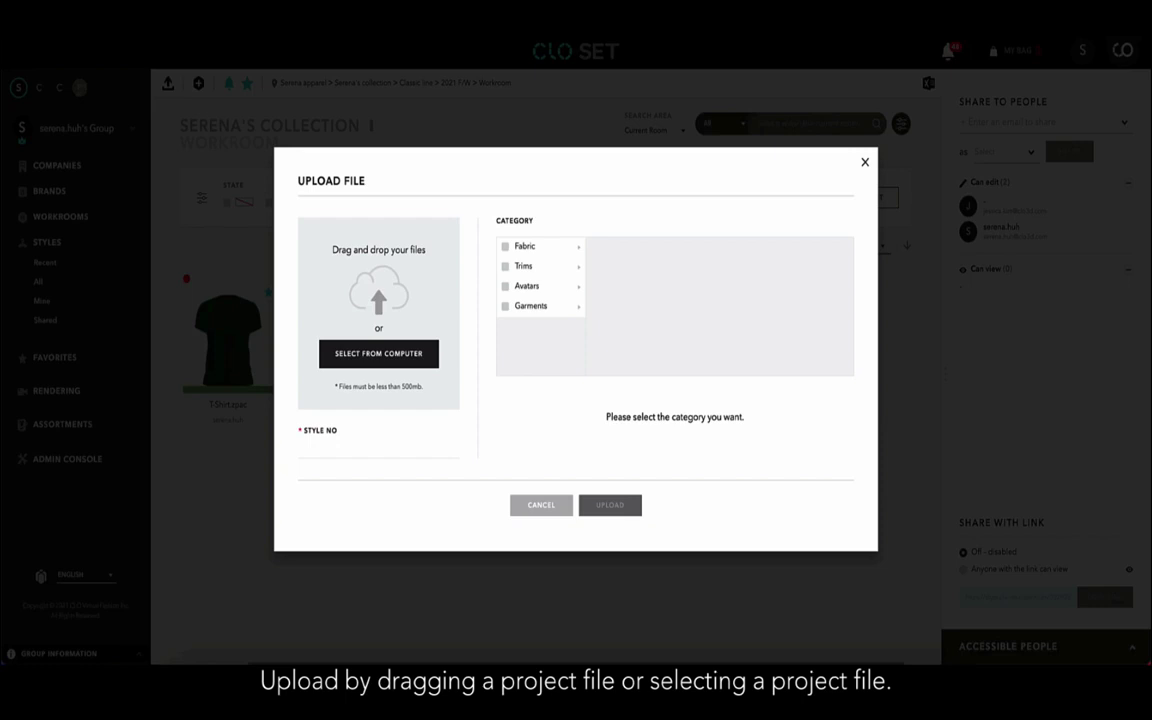
pyautogui.moveTo(100, 300); pyautogui.dragTo(383, 318)
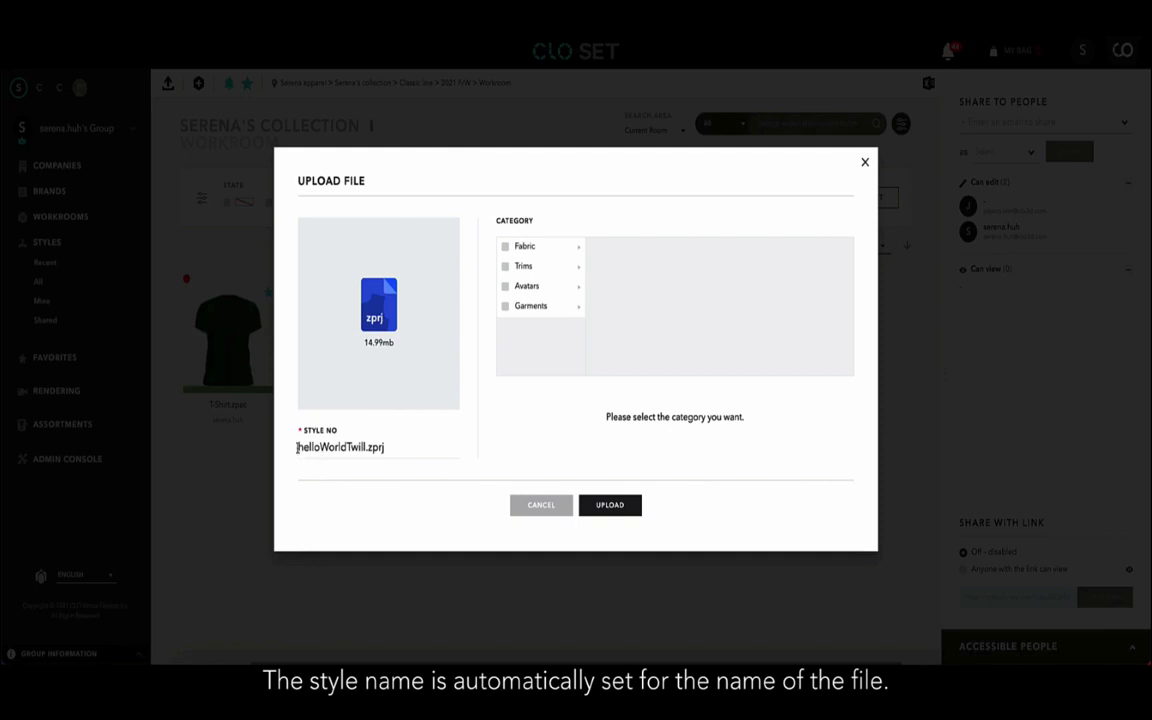
pyautogui.click(386, 447)
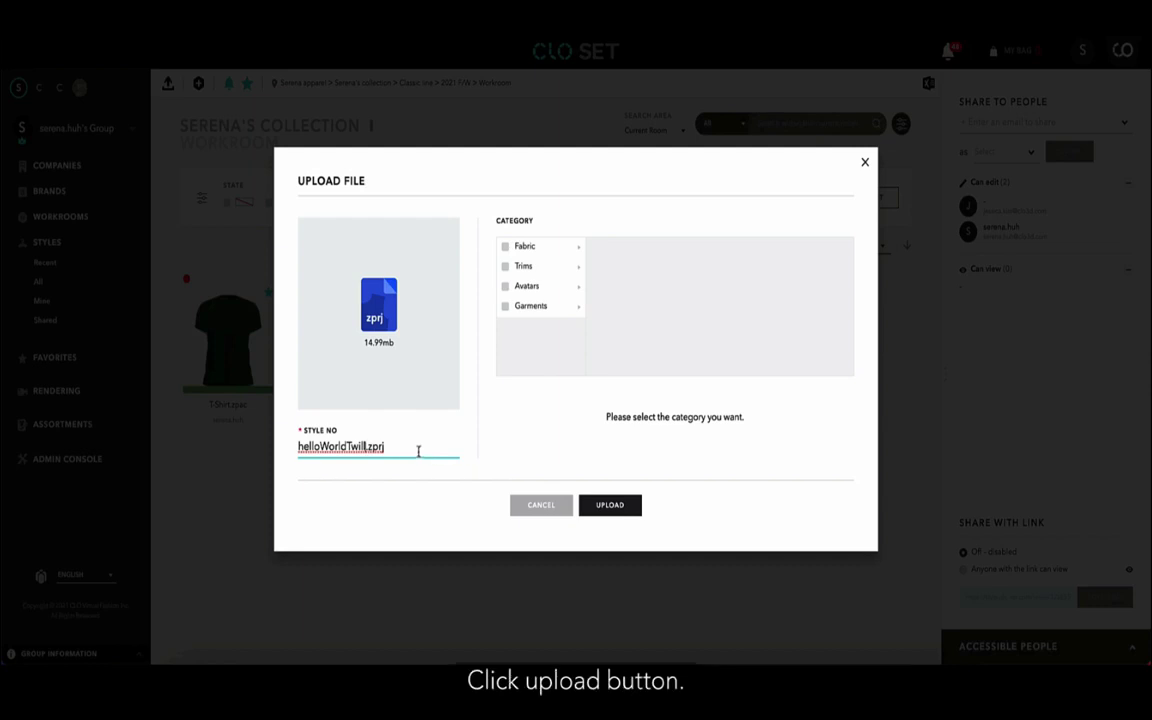
pyautogui.click(626, 510)
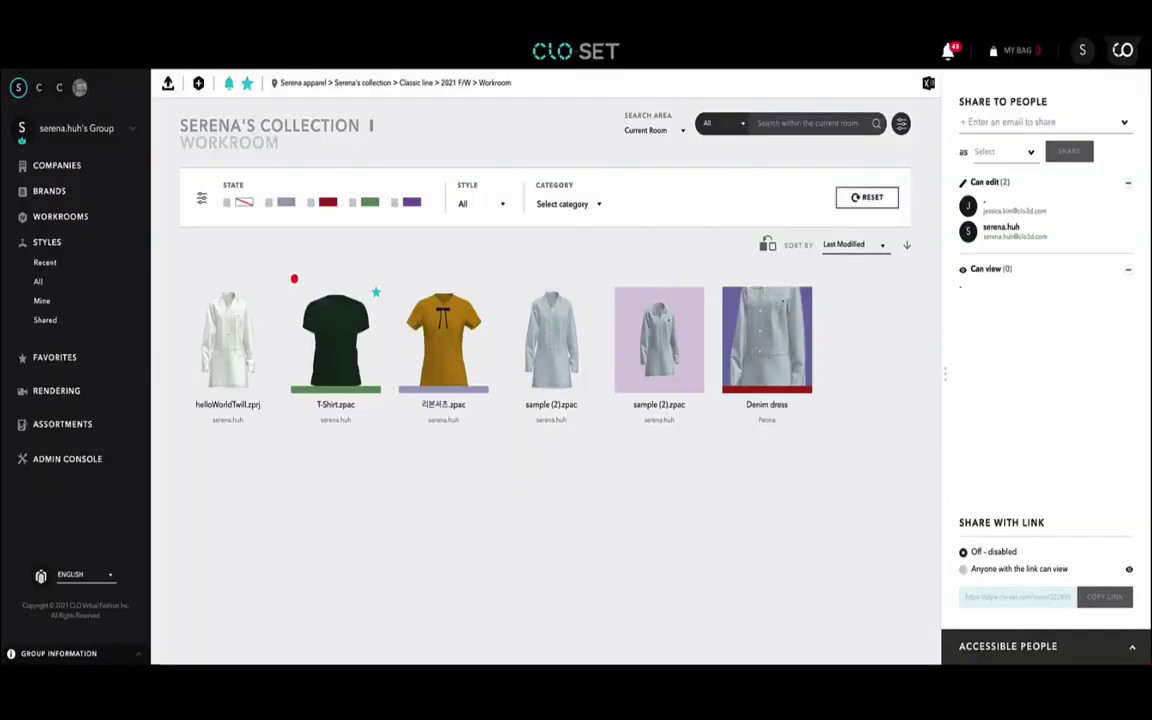
# Open the sample(2).zpac style page and expand, then collapse, its detail info.
pyautogui.moveTo(558, 335)
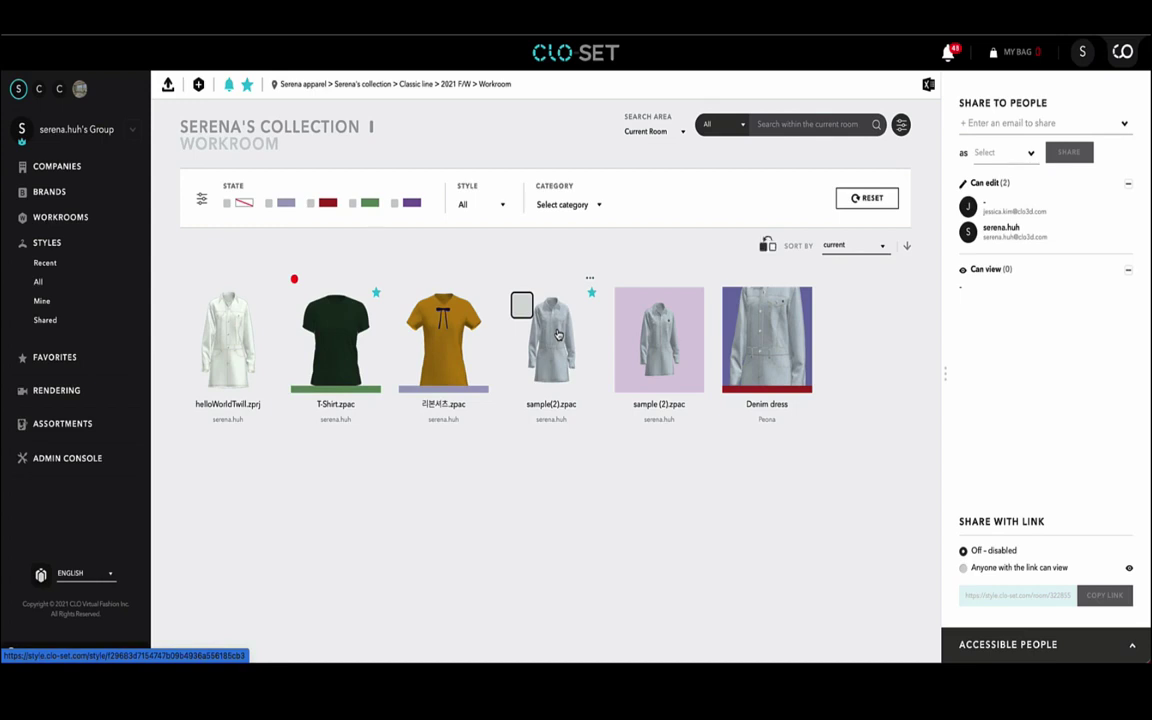
pyautogui.click(558, 335)
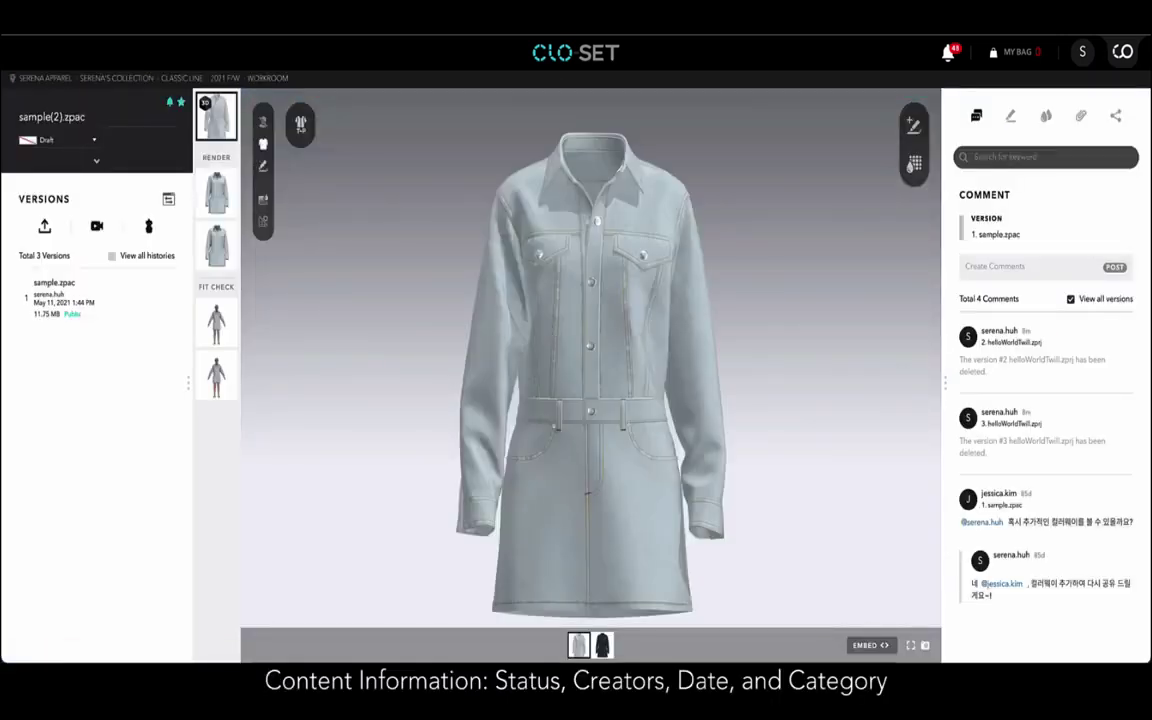
pyautogui.click(96, 163)
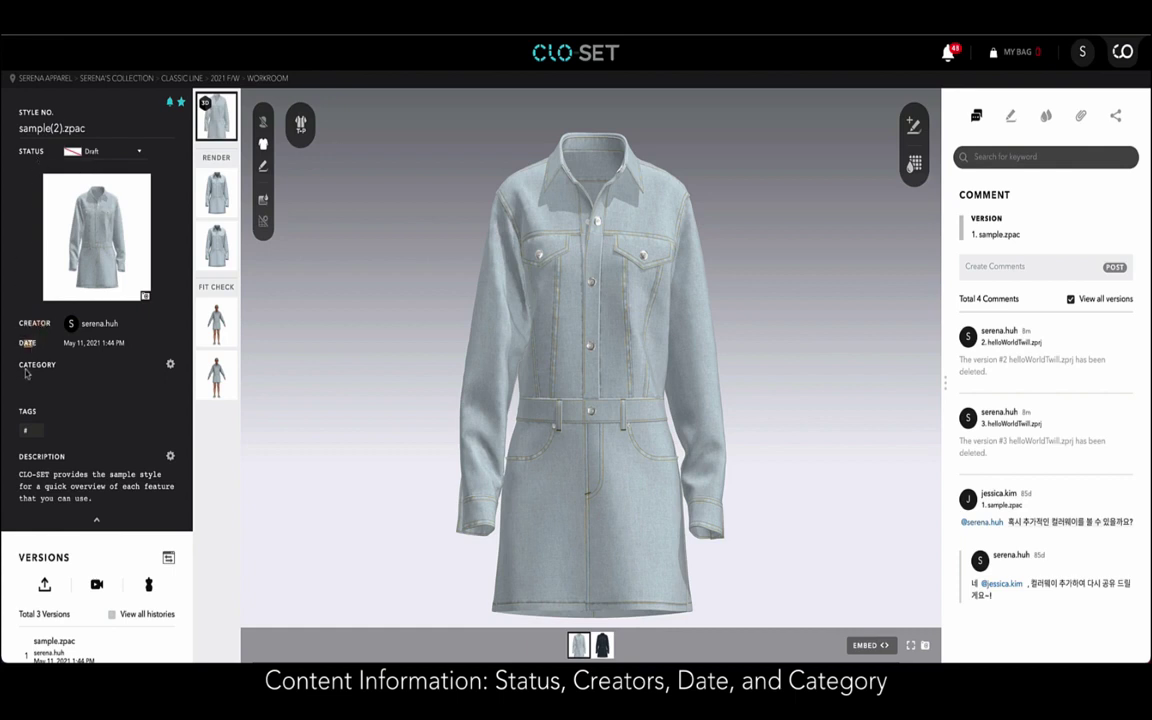
pyautogui.click(94, 517)
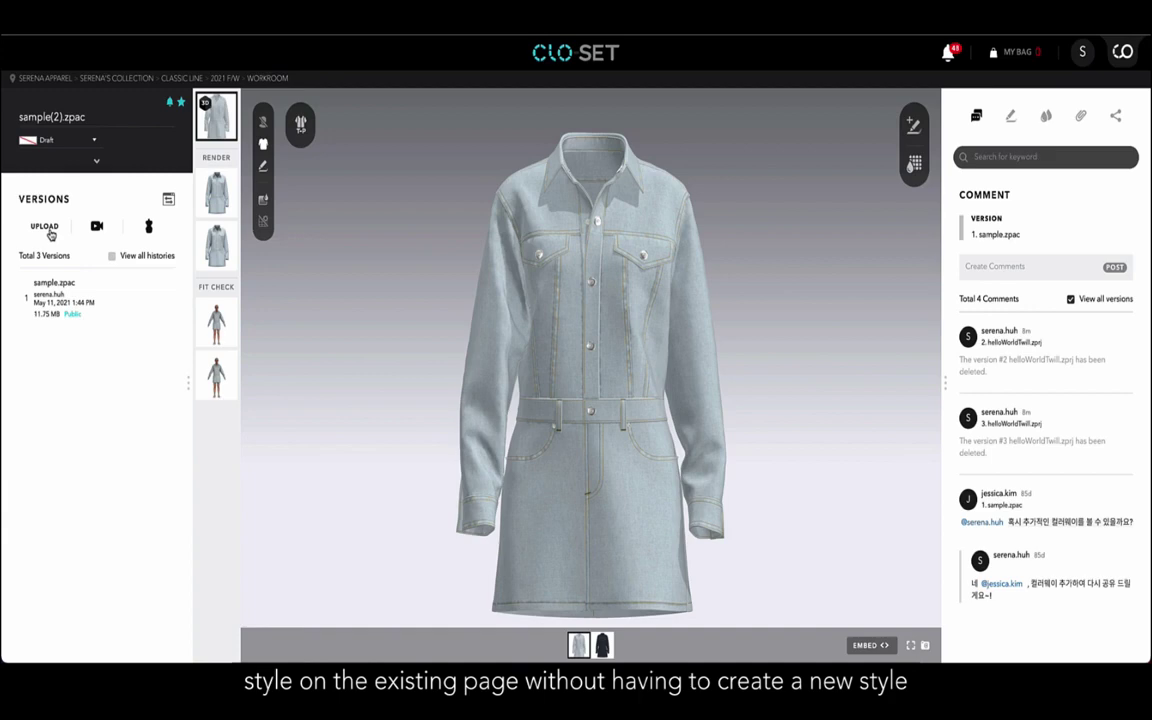
# Add helloWorldTwill.zprj as version 4, keeping the current thumbnail, then display version 1 sample.zpac.
pyautogui.click(48, 231)
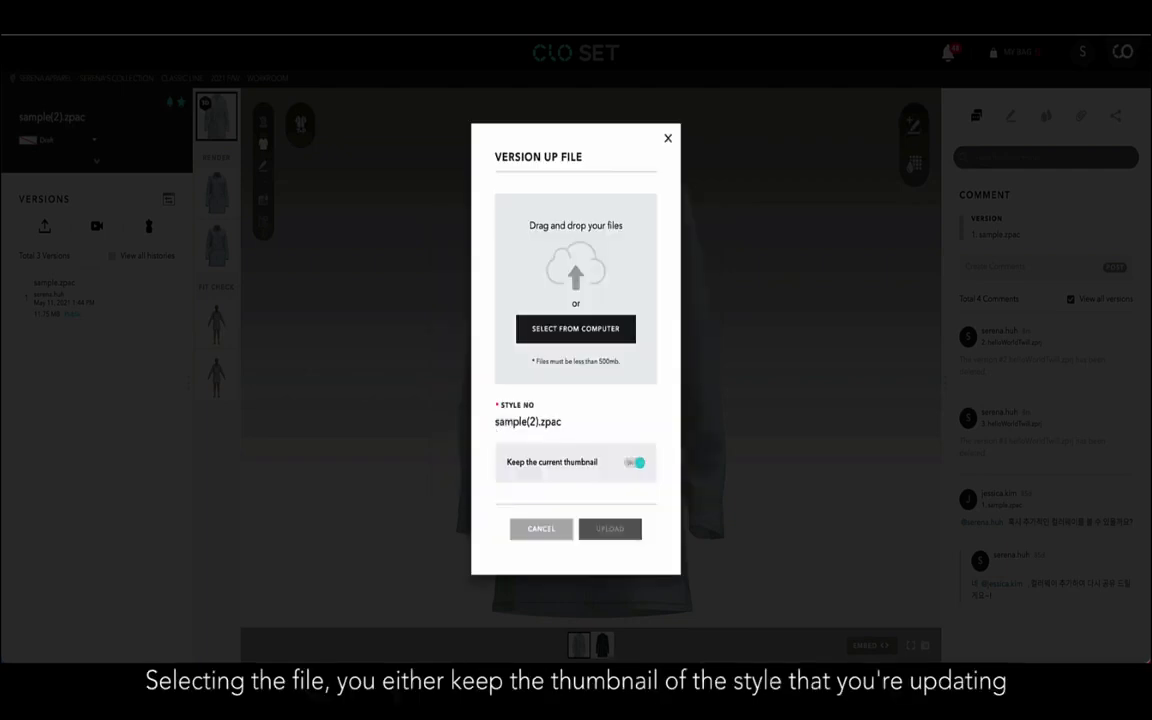
pyautogui.moveTo(40, 228); pyautogui.dragTo(565, 285)
pyautogui.click(640, 466)
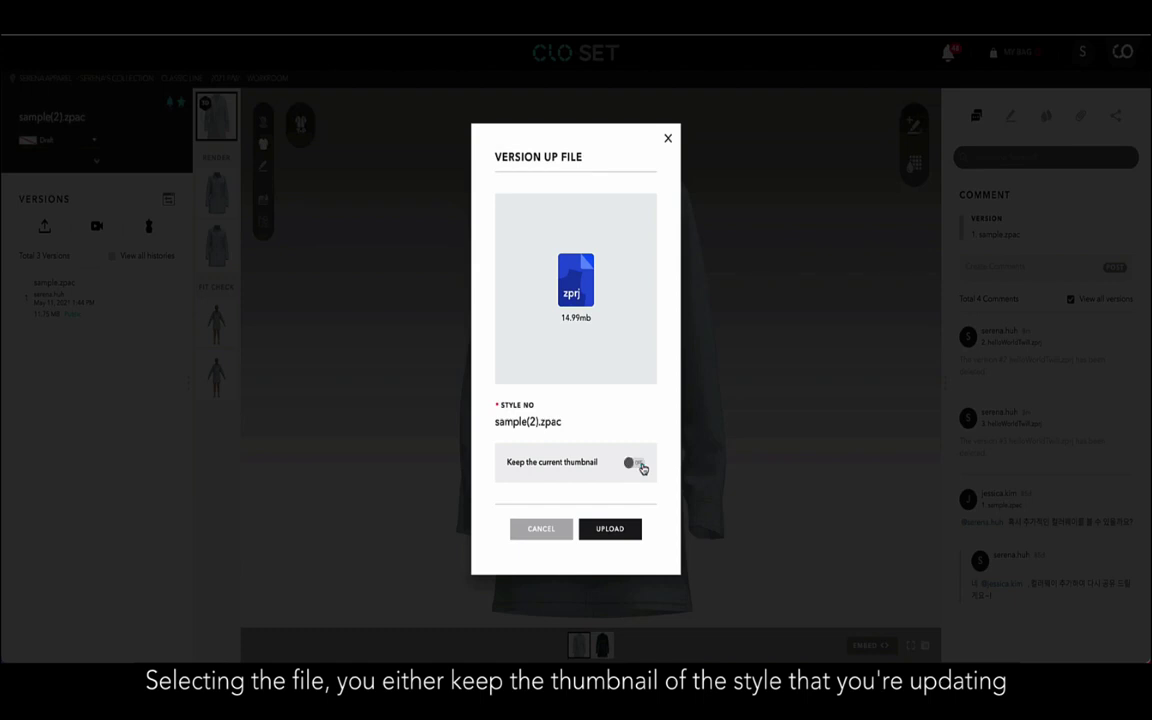
pyautogui.click(632, 466)
pyautogui.click(621, 528)
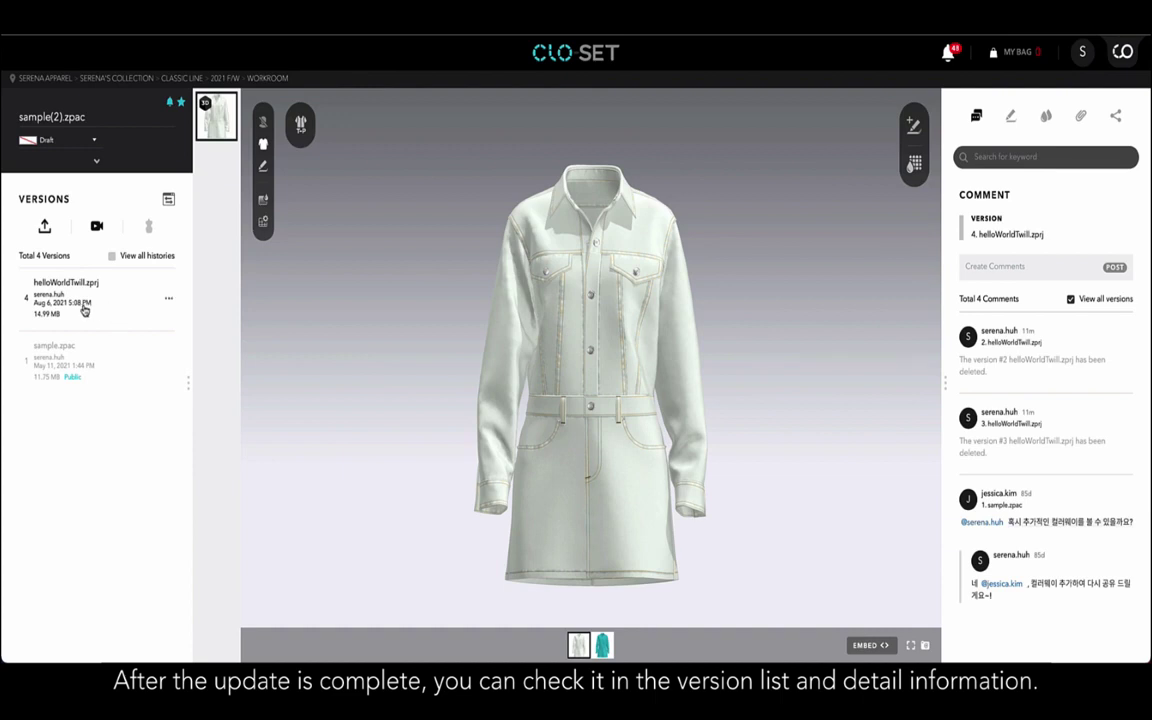
pyautogui.click(168, 302)
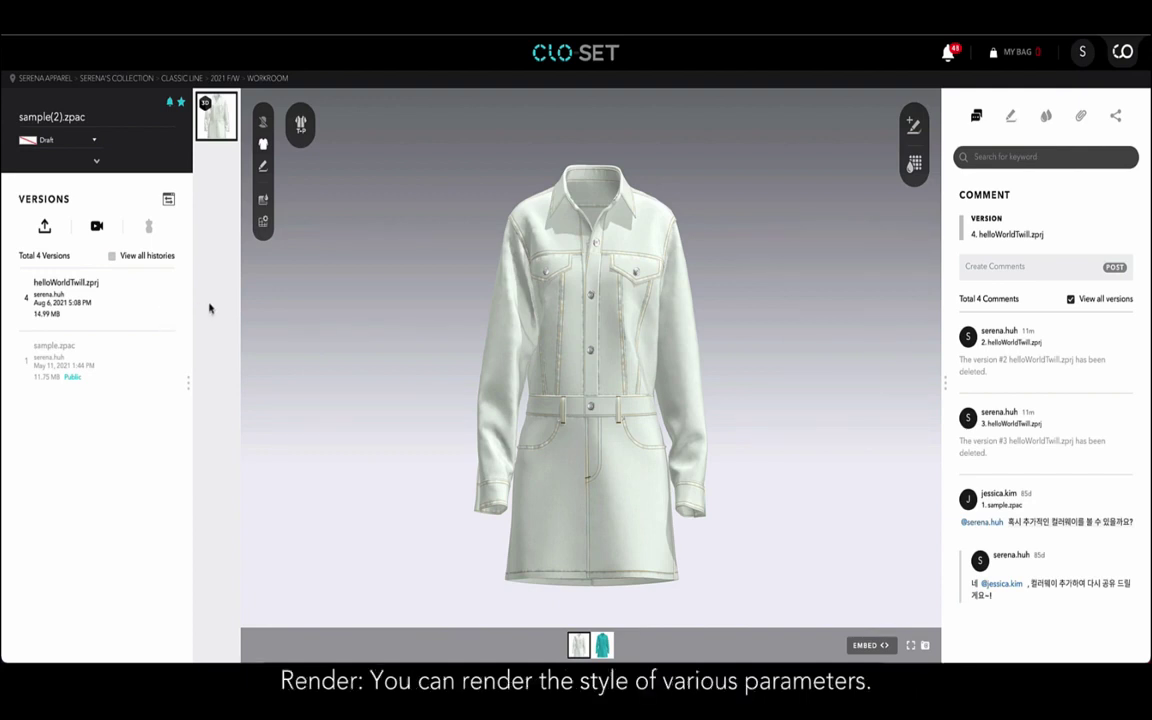
pyautogui.click(88, 367)
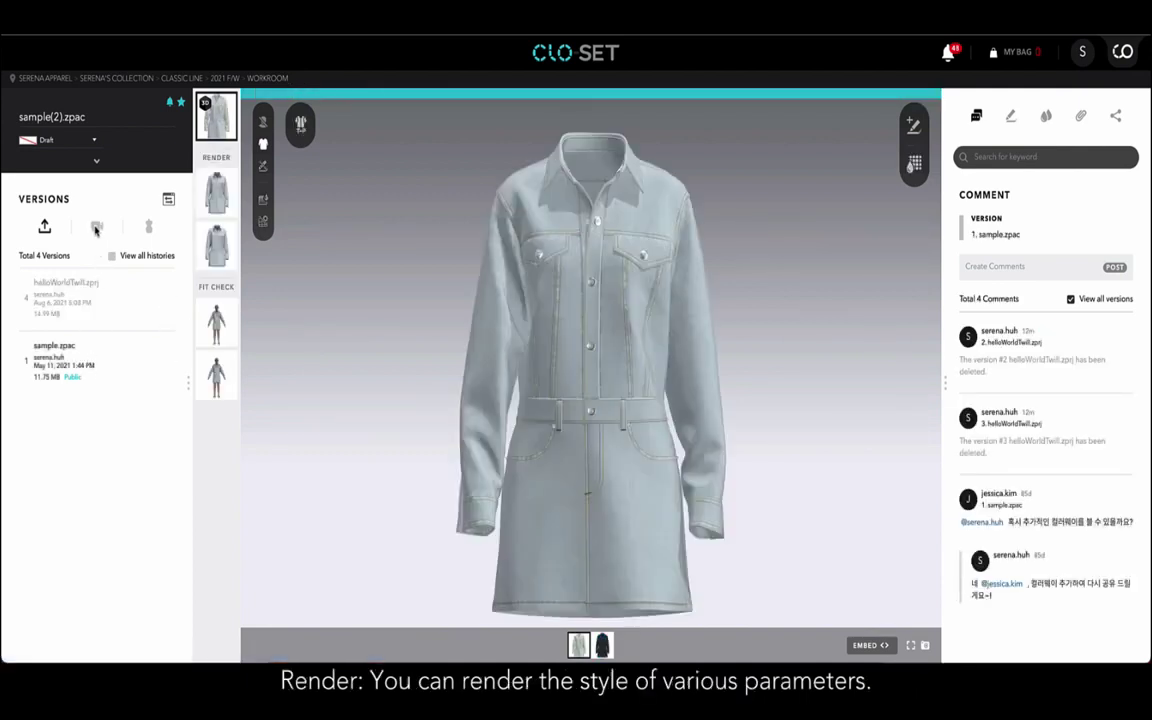
# Render a 480 x 640 image of the current colorway at Medium light and material quality.
pyautogui.click(97, 231)
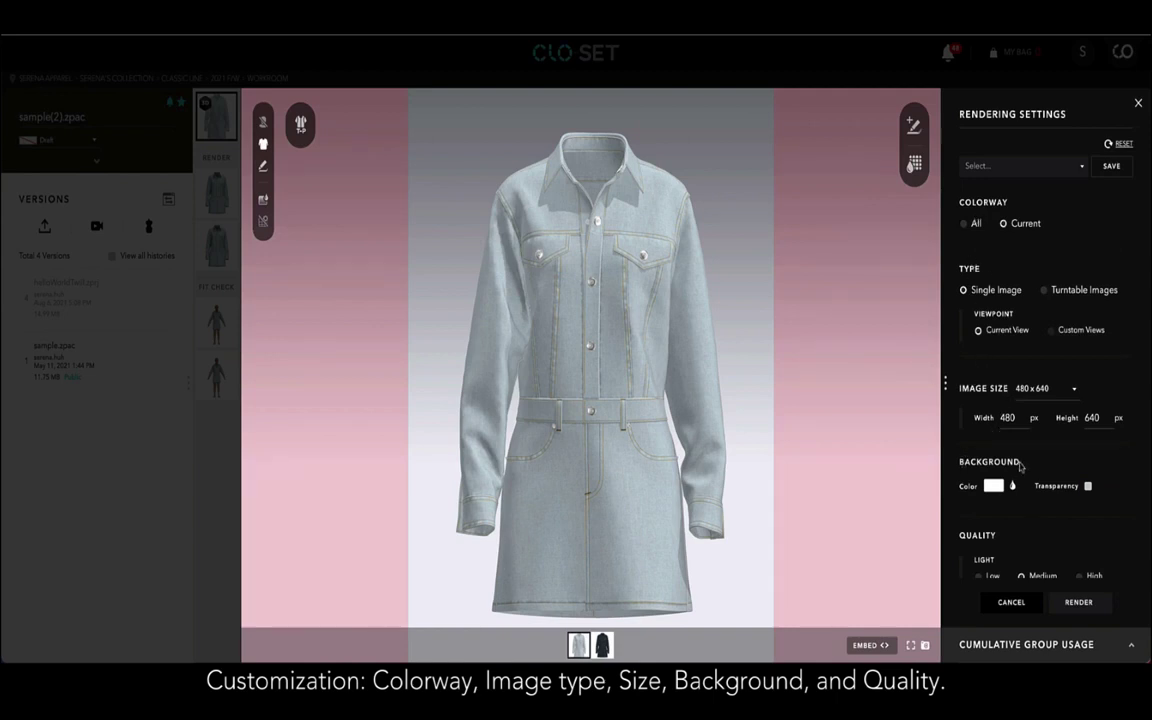
pyautogui.scroll(-3, 1020, 463)
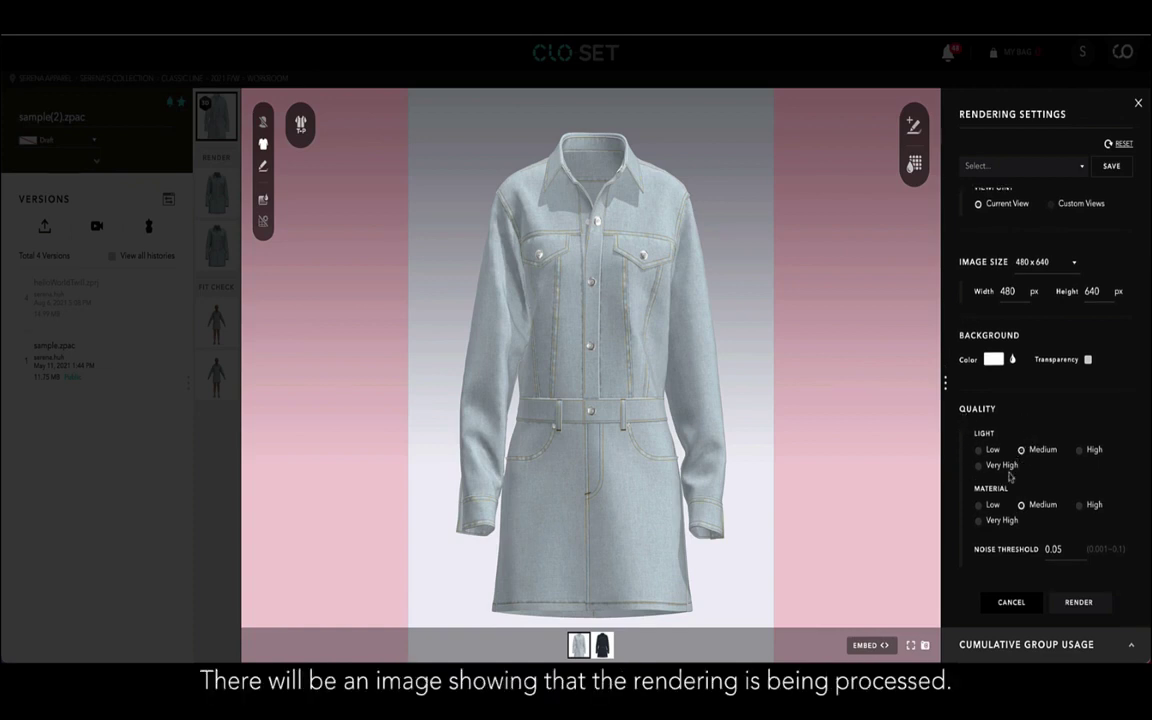
pyautogui.click(1079, 603)
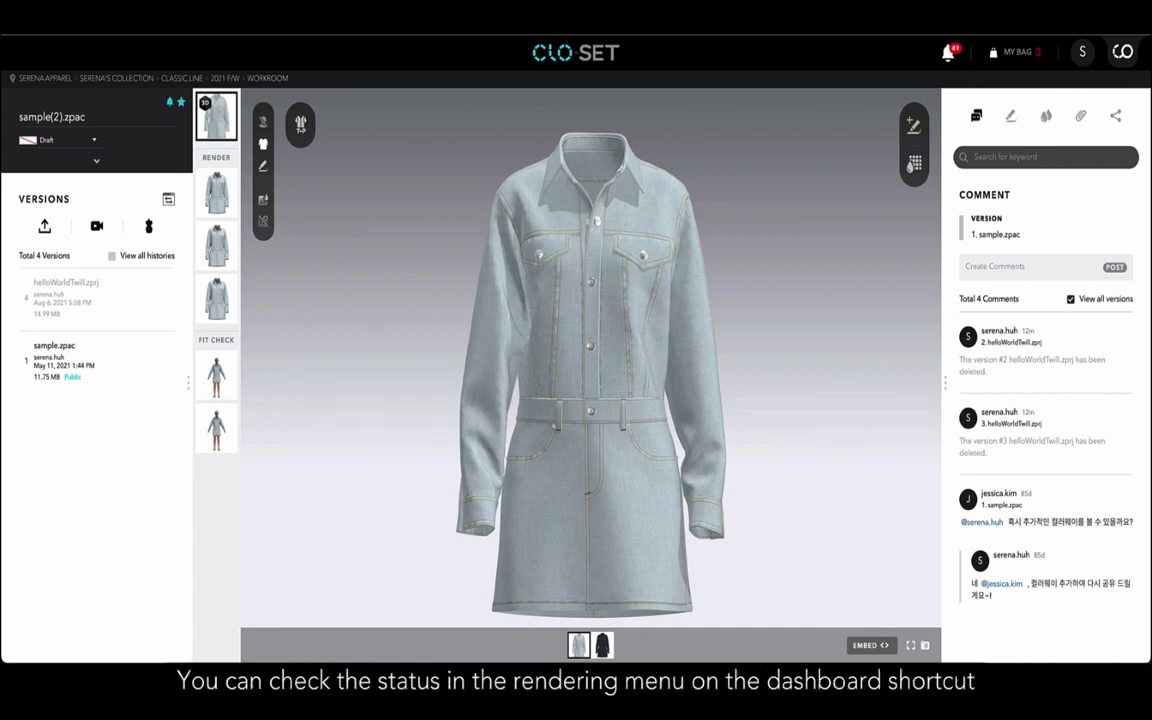
pyautogui.click(220, 309)
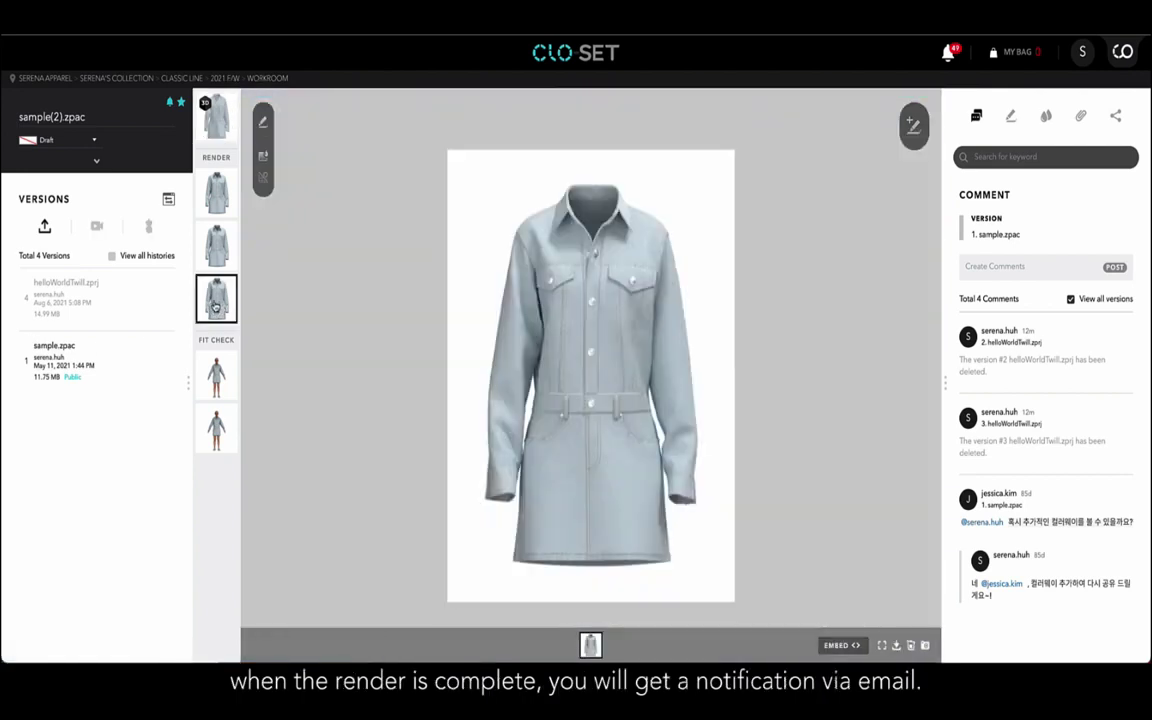
pyautogui.click(213, 252)
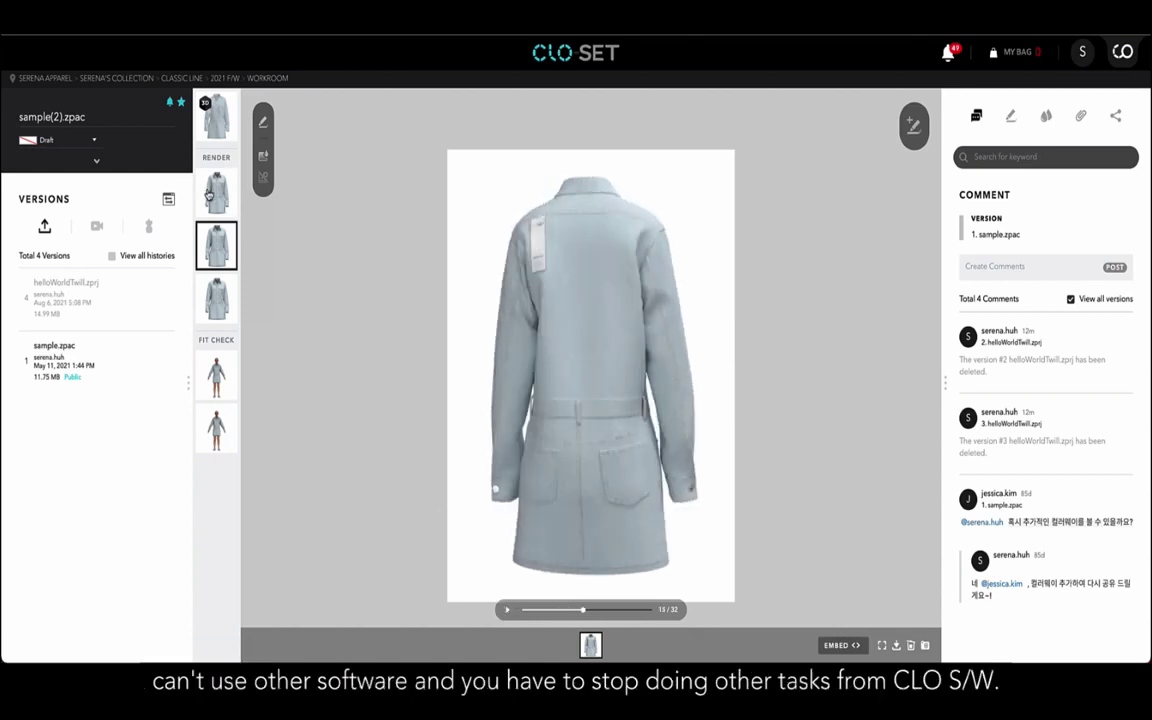
pyautogui.click(209, 195)
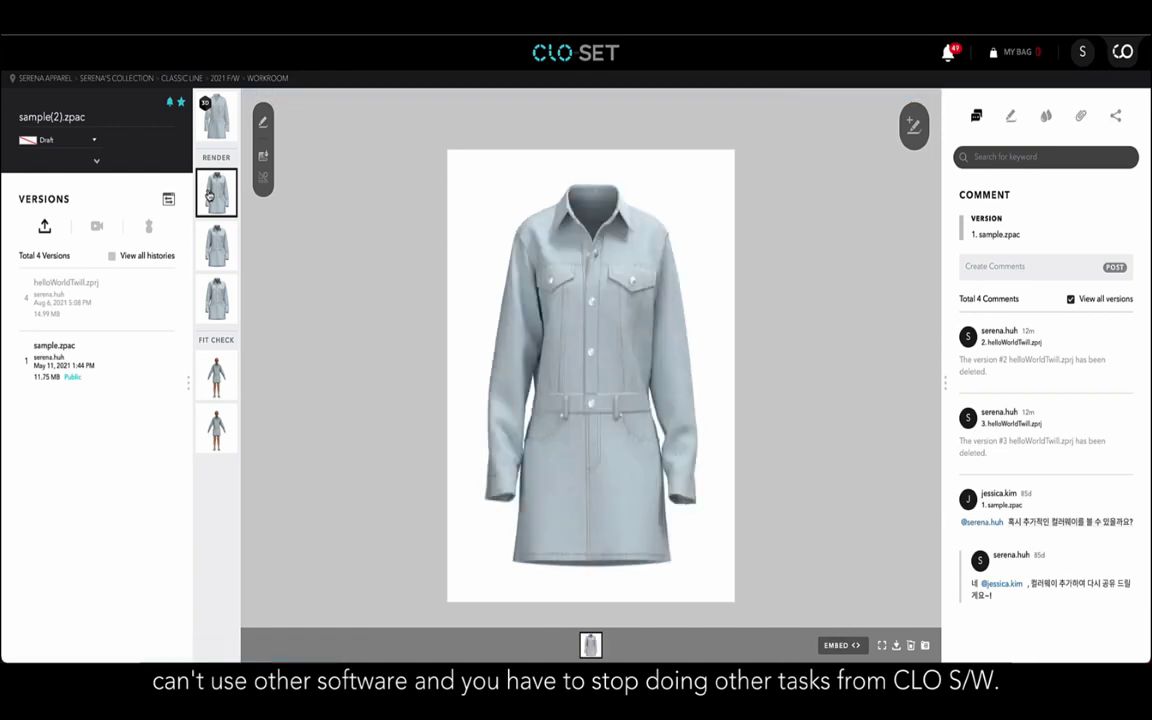
pyautogui.click(198, 121)
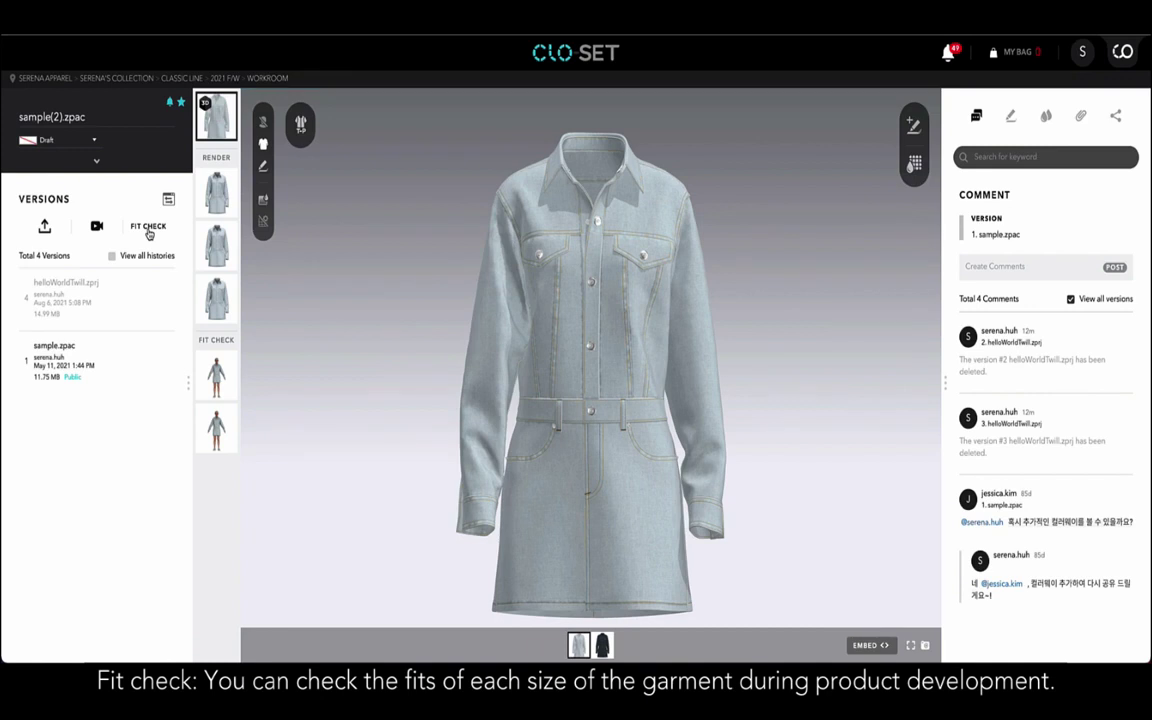
# Create a new woman avatar (165 cm, 55 kg) with a different face and fit-check the garment on it.
pyautogui.click(148, 229)
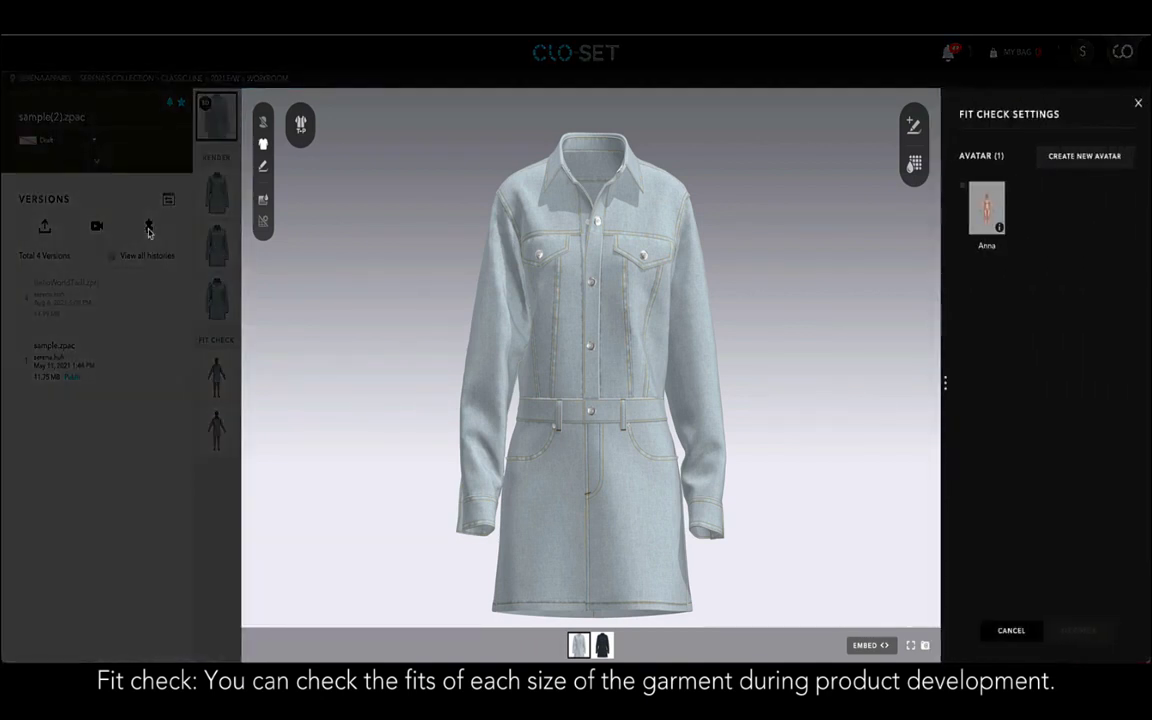
pyautogui.moveTo(982, 237)
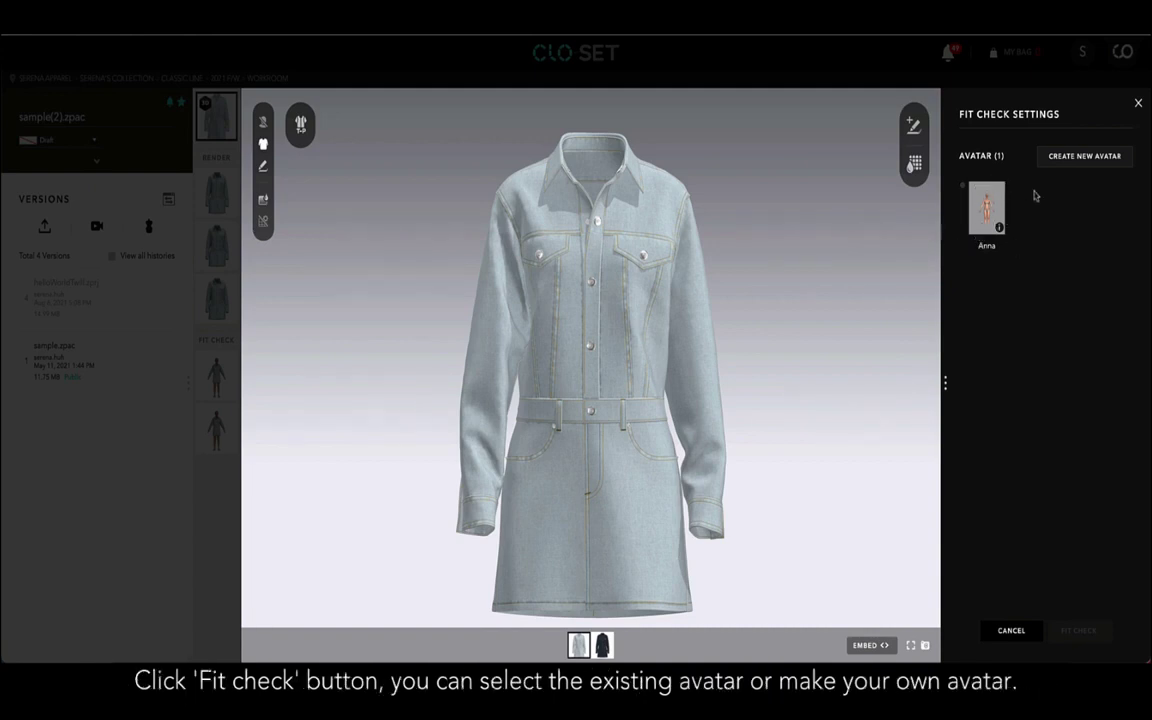
pyautogui.click(1062, 160)
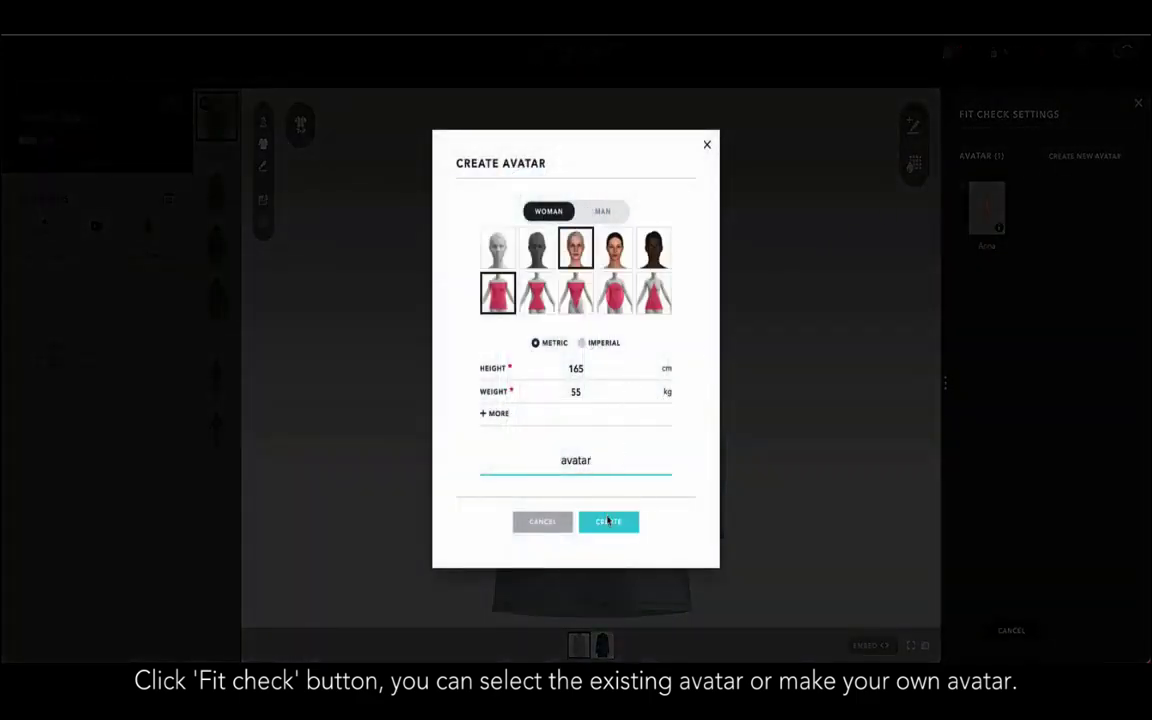
pyautogui.click(613, 262)
pyautogui.click(612, 521)
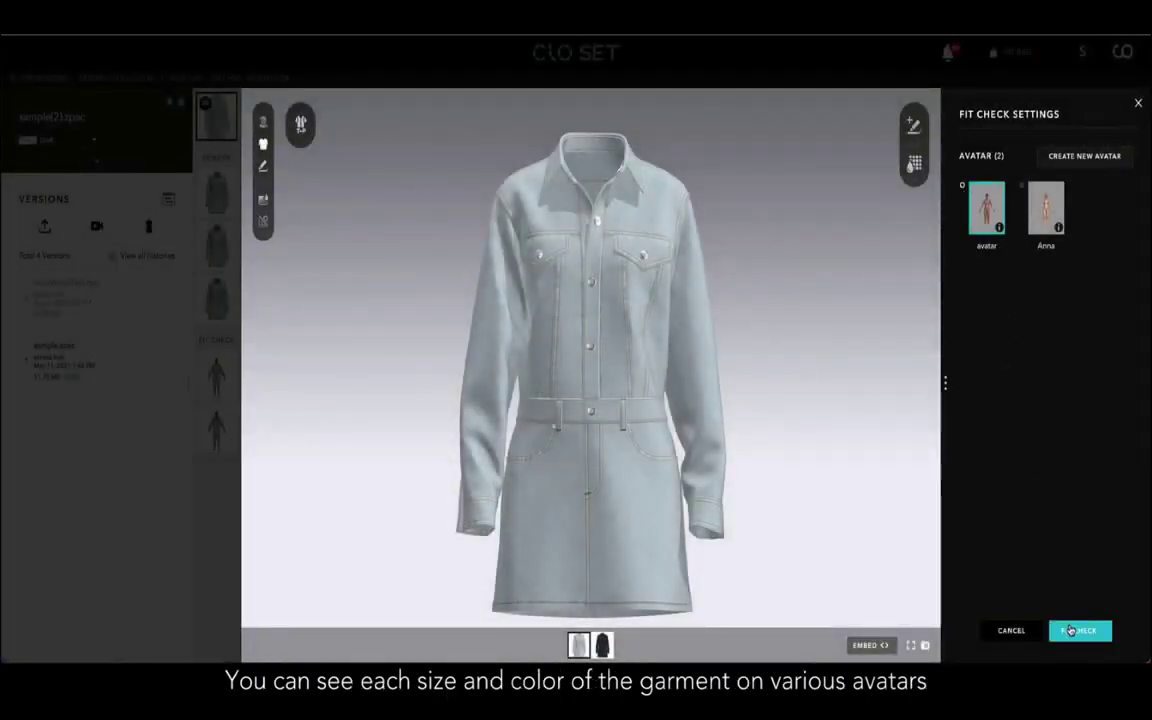
pyautogui.click(1079, 630)
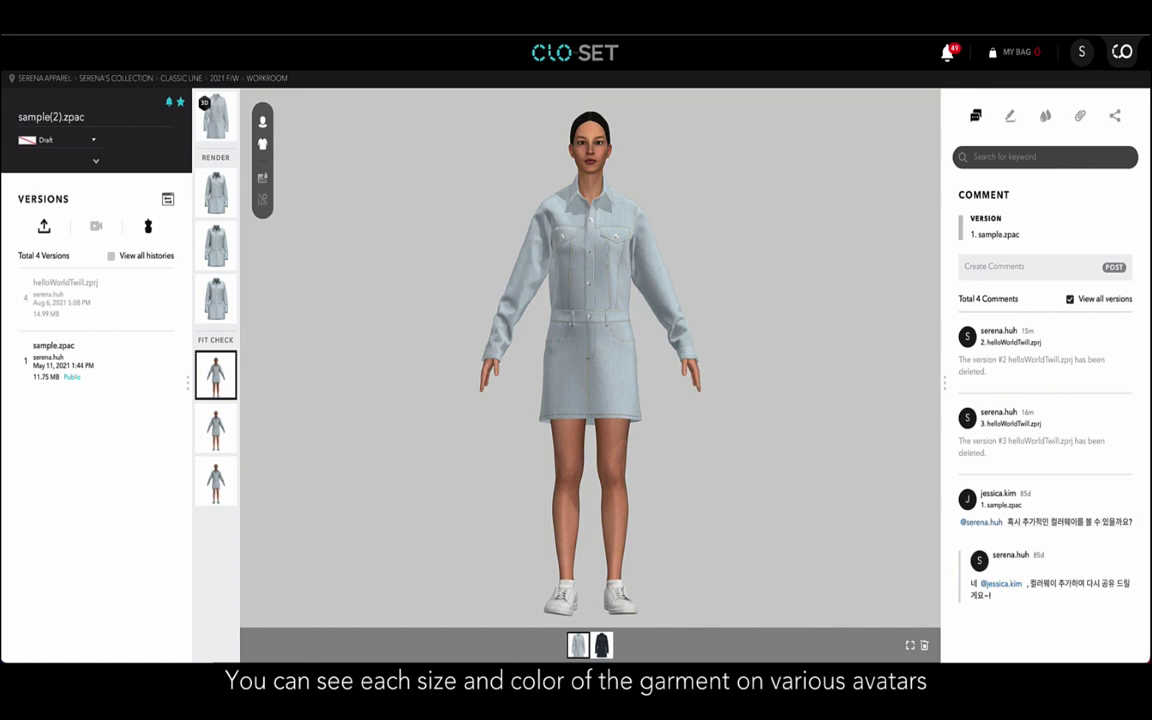
# View the garment on the new fit-check avatar and switch it to the dark navy colorway.
pyautogui.click(216, 428)
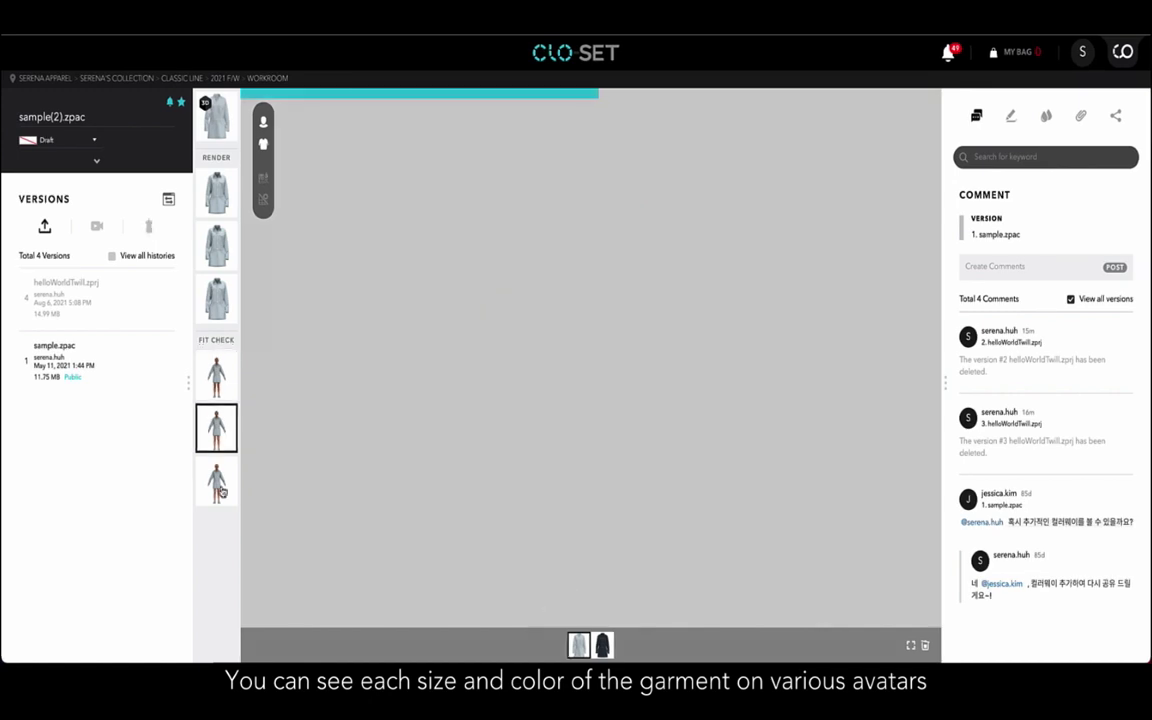
pyautogui.click(222, 488)
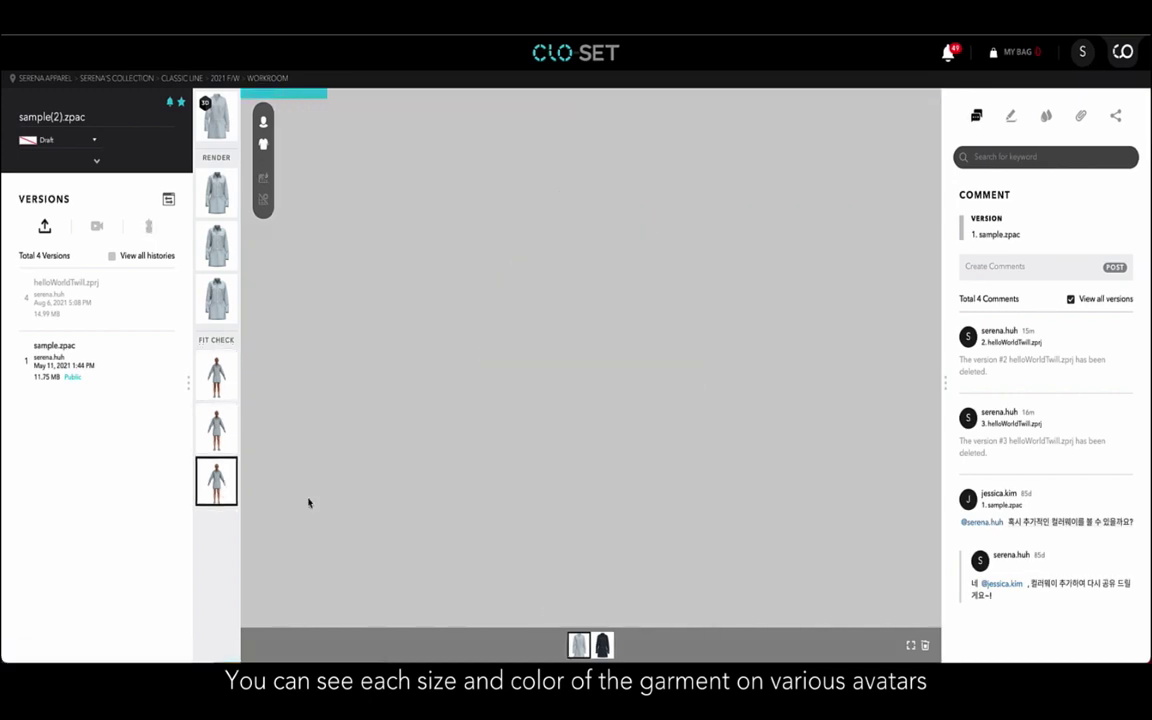
pyautogui.click(603, 646)
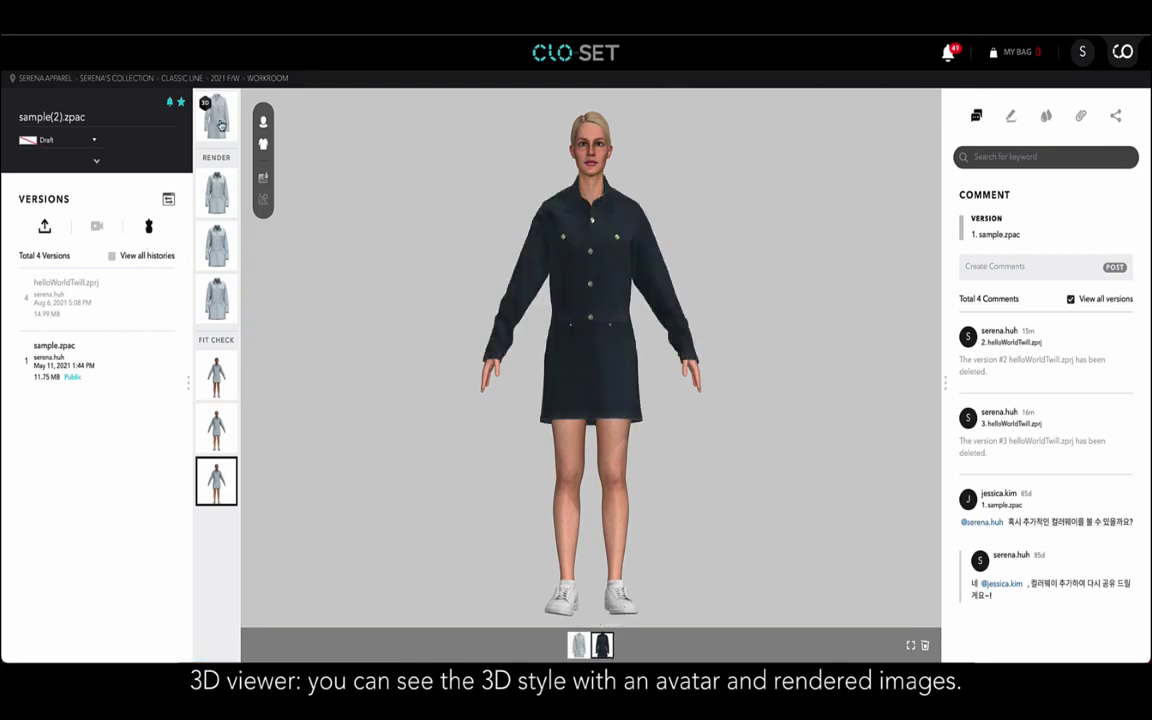
# Show the dark navy dress alone in 3D, orbiting and zooming to a front view.
pyautogui.click(219, 120)
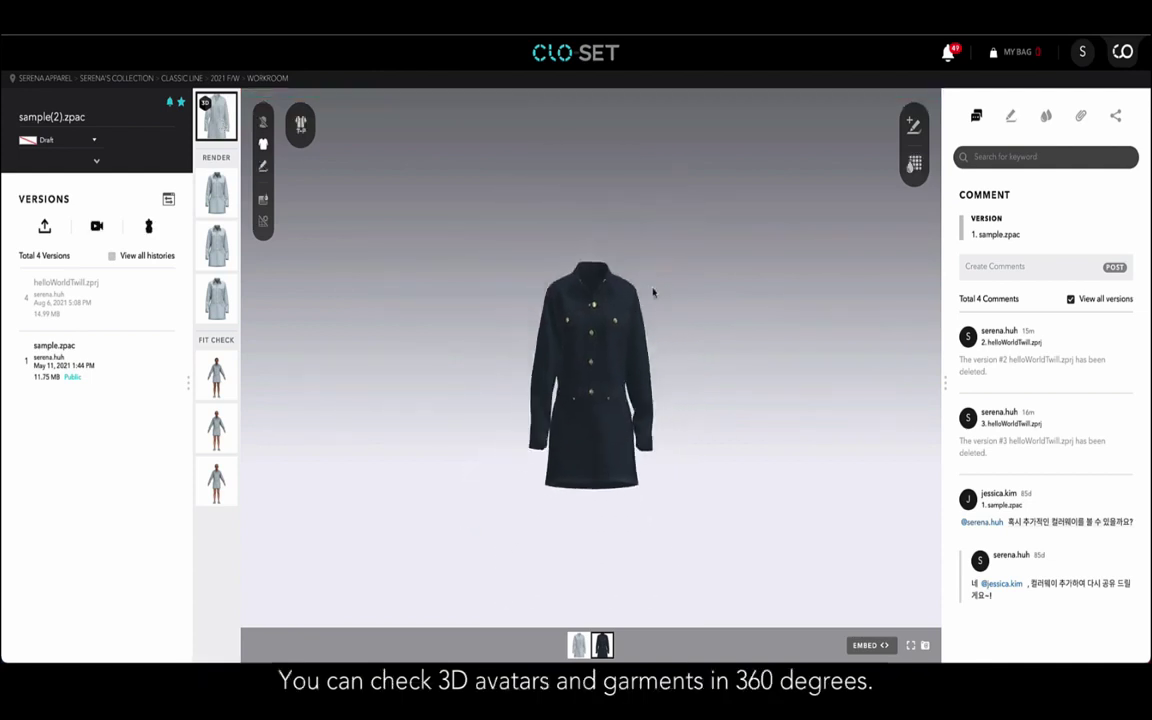
pyautogui.moveTo(654, 288); pyautogui.dragTo(673, 303)
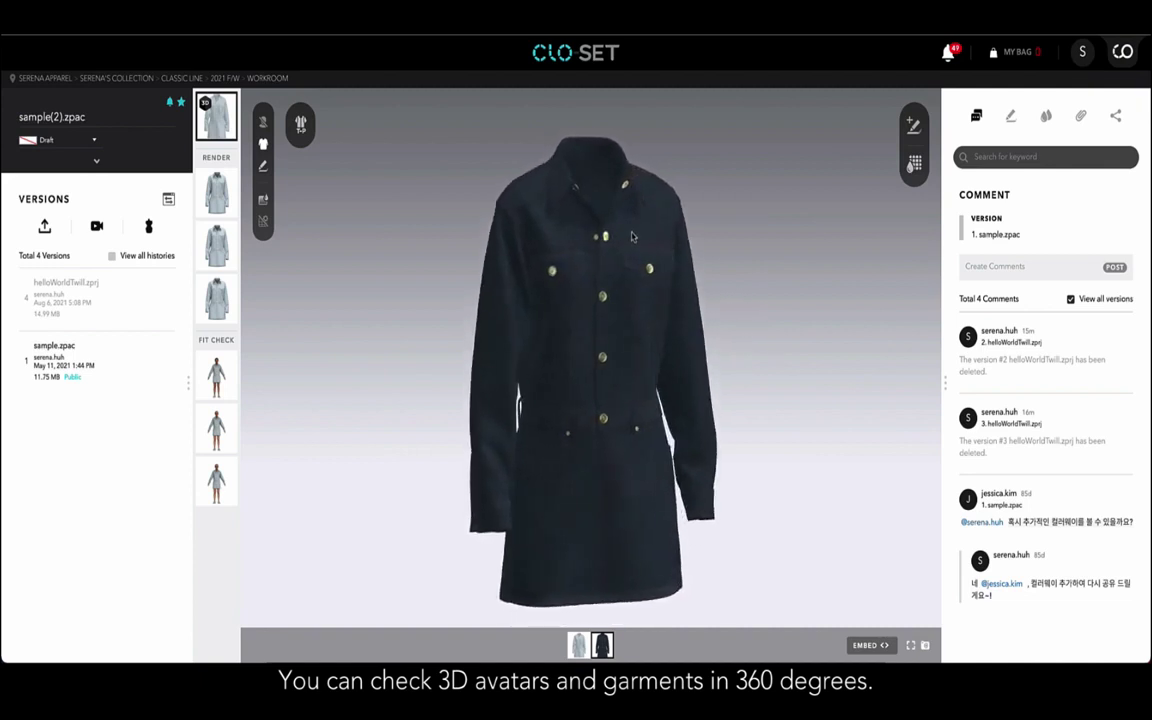
pyautogui.moveTo(605, 270); pyautogui.dragTo(630, 272)
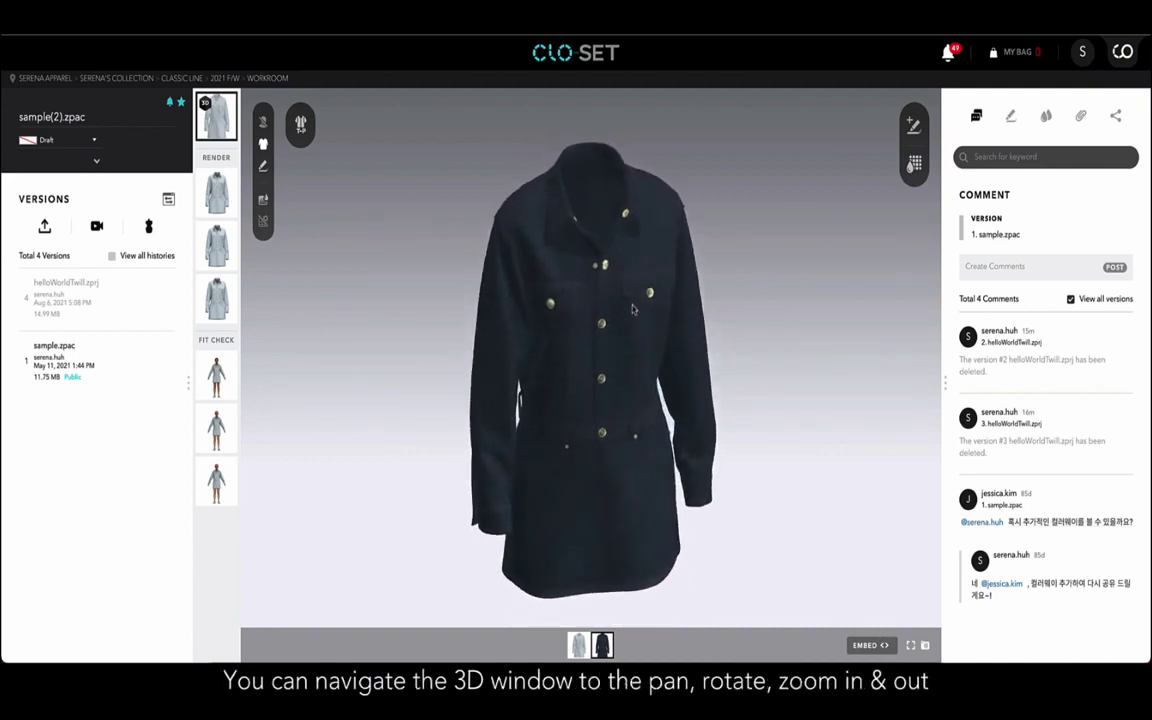
pyautogui.scroll(5, 633, 297)
pyautogui.scroll(-5, 633, 297)
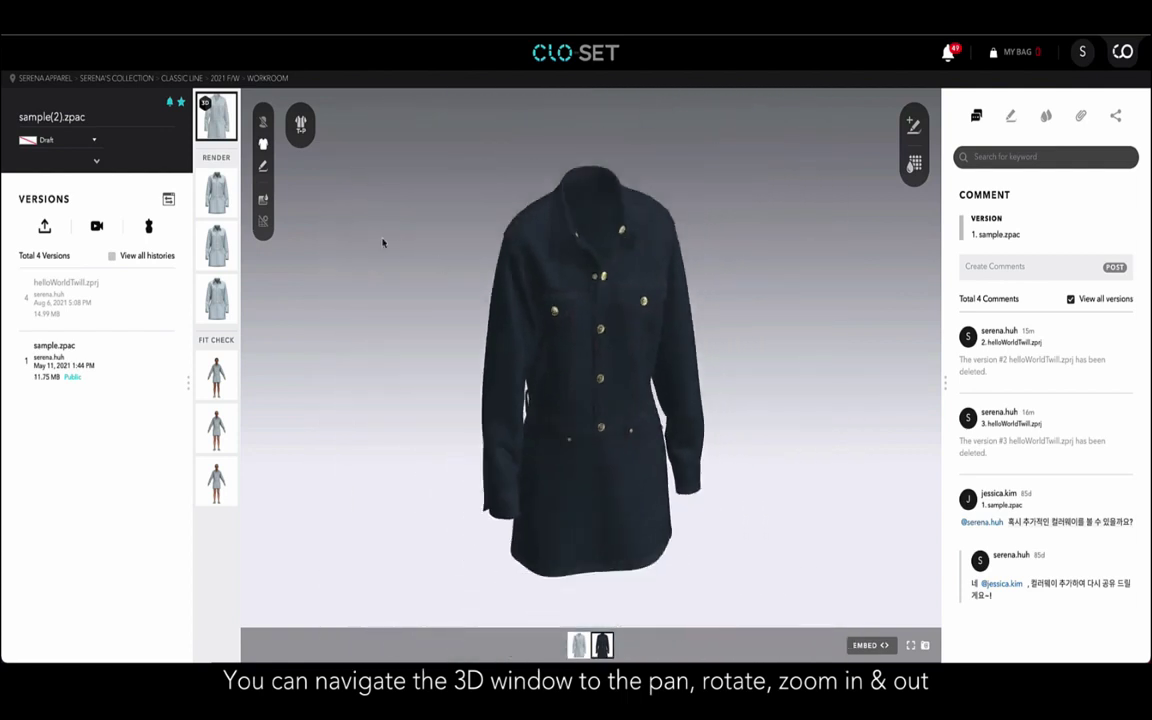
pyautogui.moveTo(561, 278); pyautogui.dragTo(619, 280)
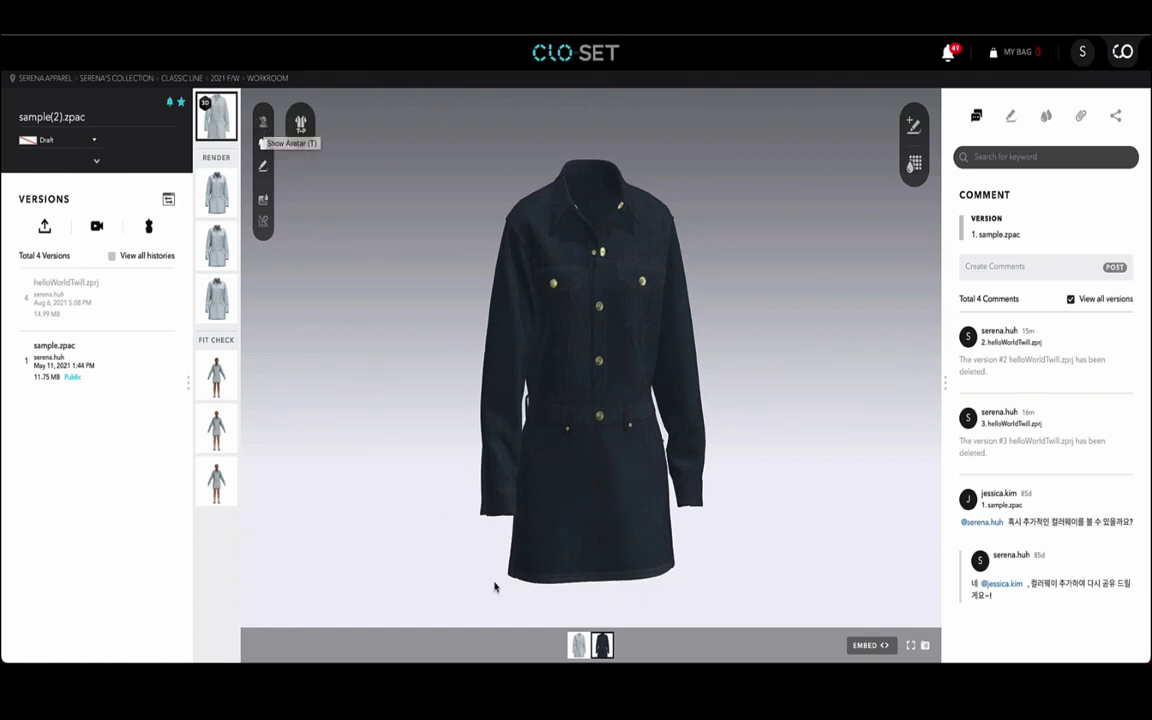
# Return to the light denim colorway on the fit-check avatar and toggle the avatar off and on.
pyautogui.click(577, 646)
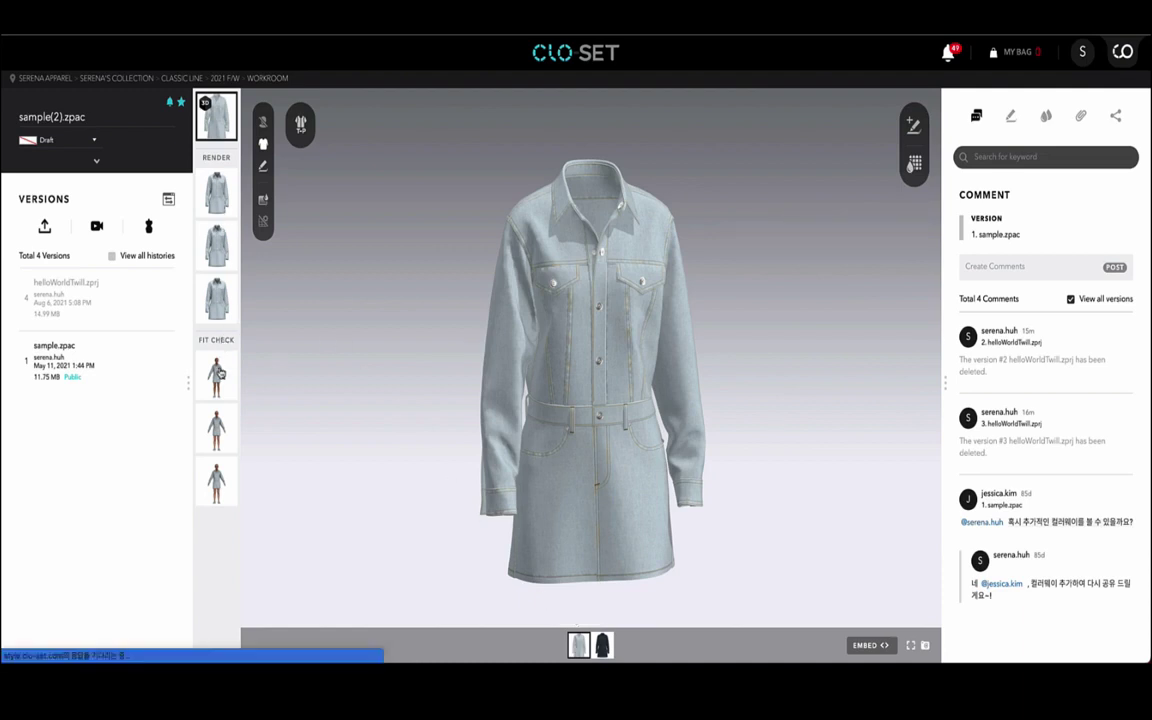
pyautogui.click(218, 374)
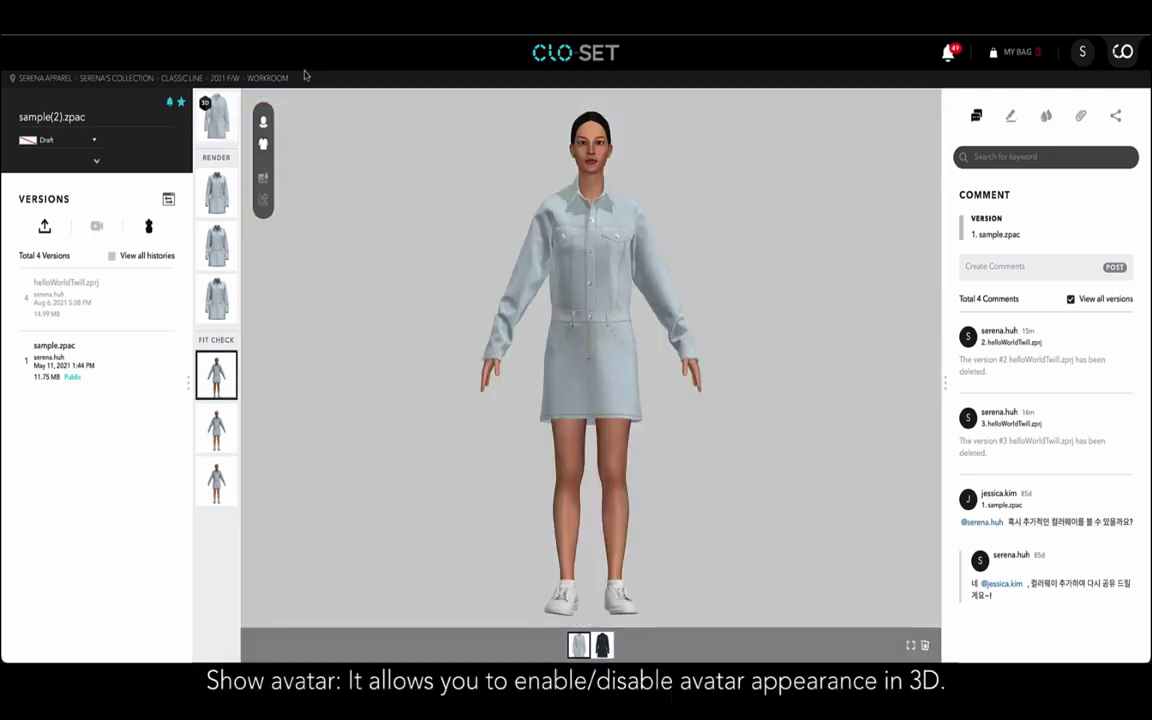
pyautogui.click(264, 122)
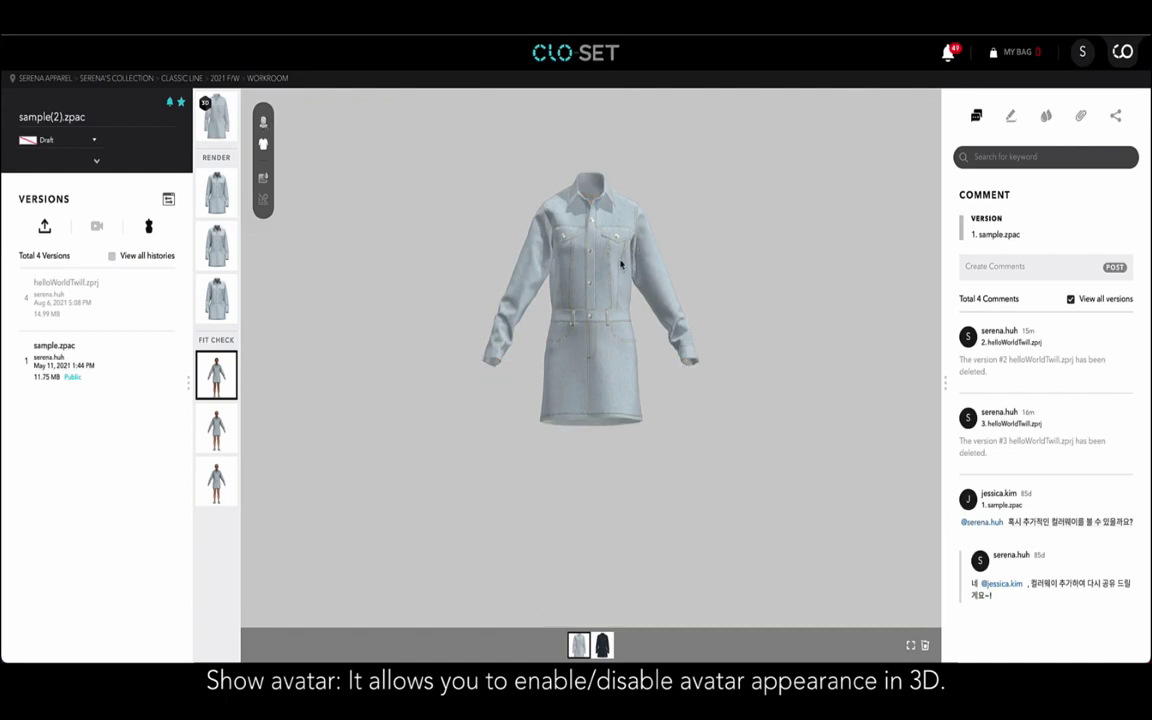
pyautogui.scroll(3, 620, 266)
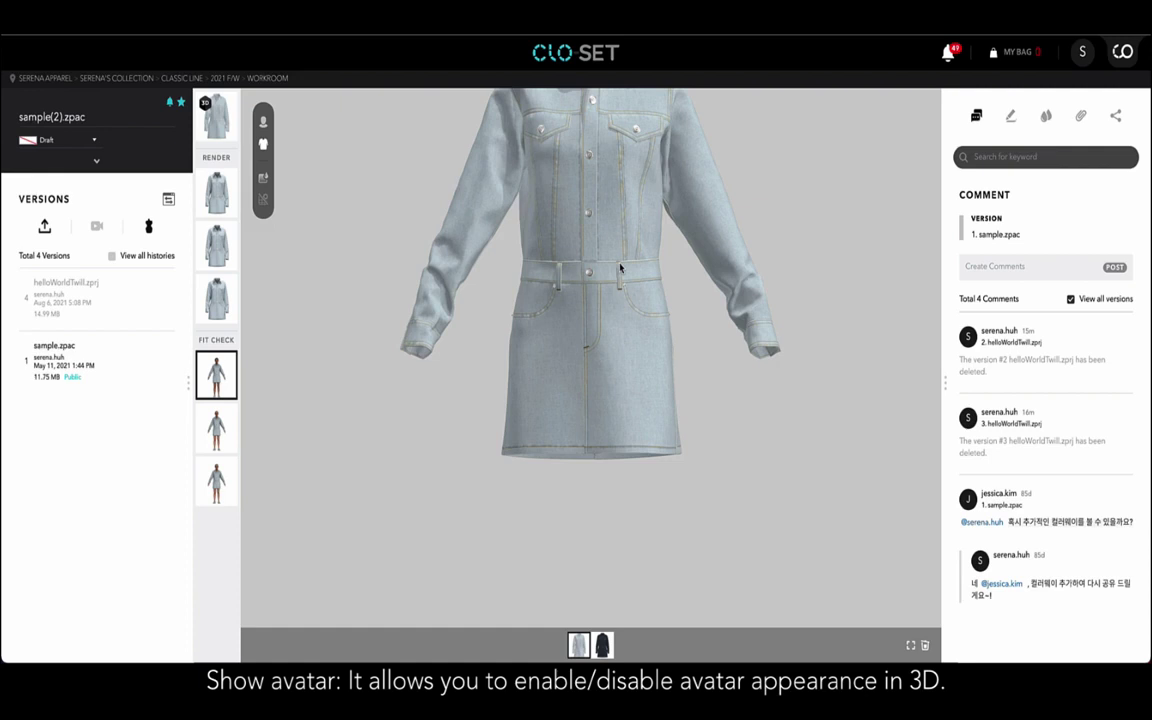
pyautogui.scroll(-3, 620, 267)
pyautogui.click(264, 122)
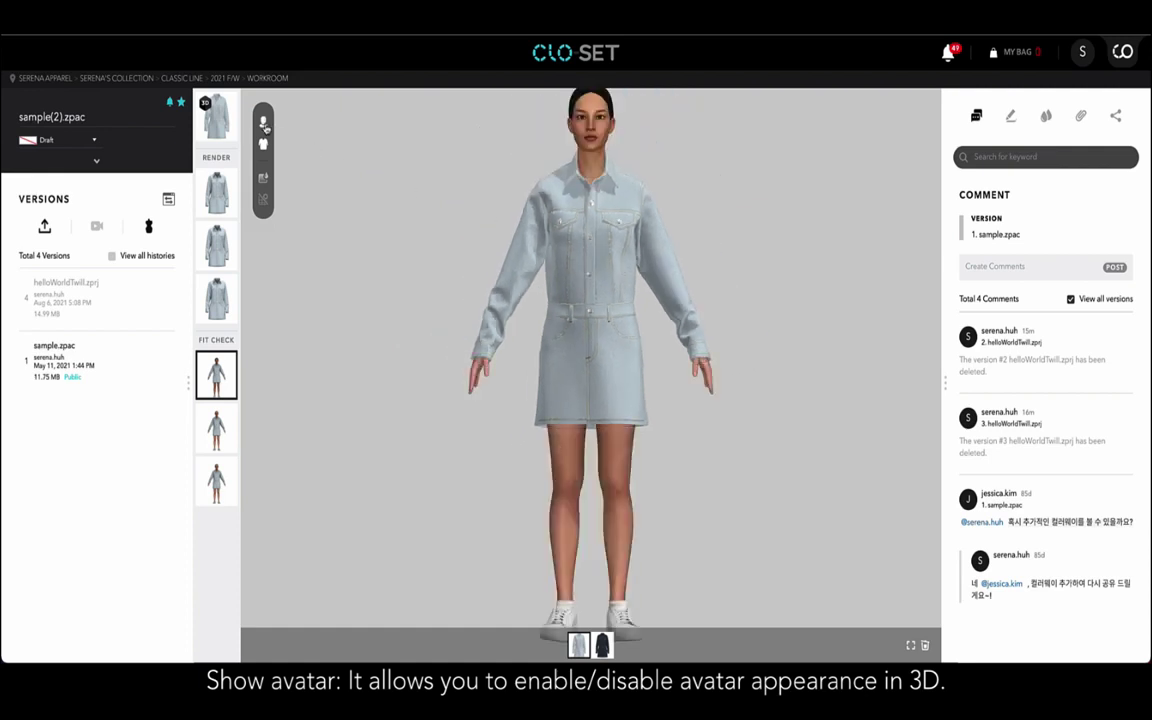
# Toggle the garment off and on, leaving the dress worn by the avatar.
pyautogui.click(264, 145)
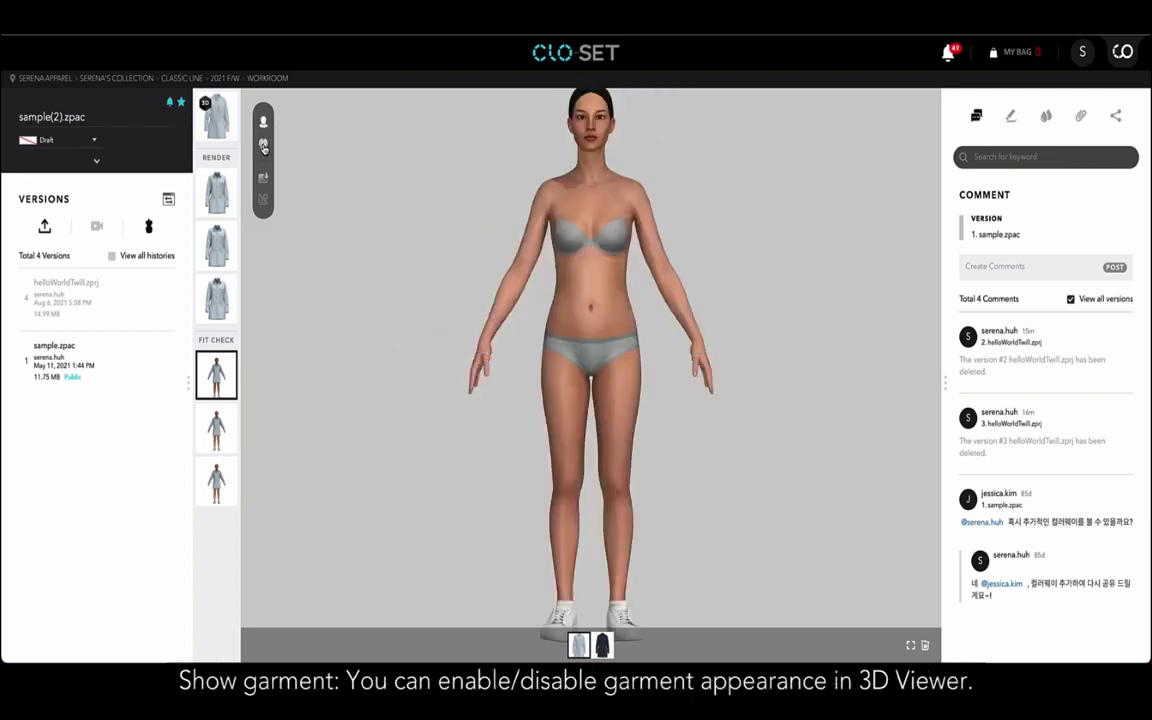
pyautogui.click(264, 147)
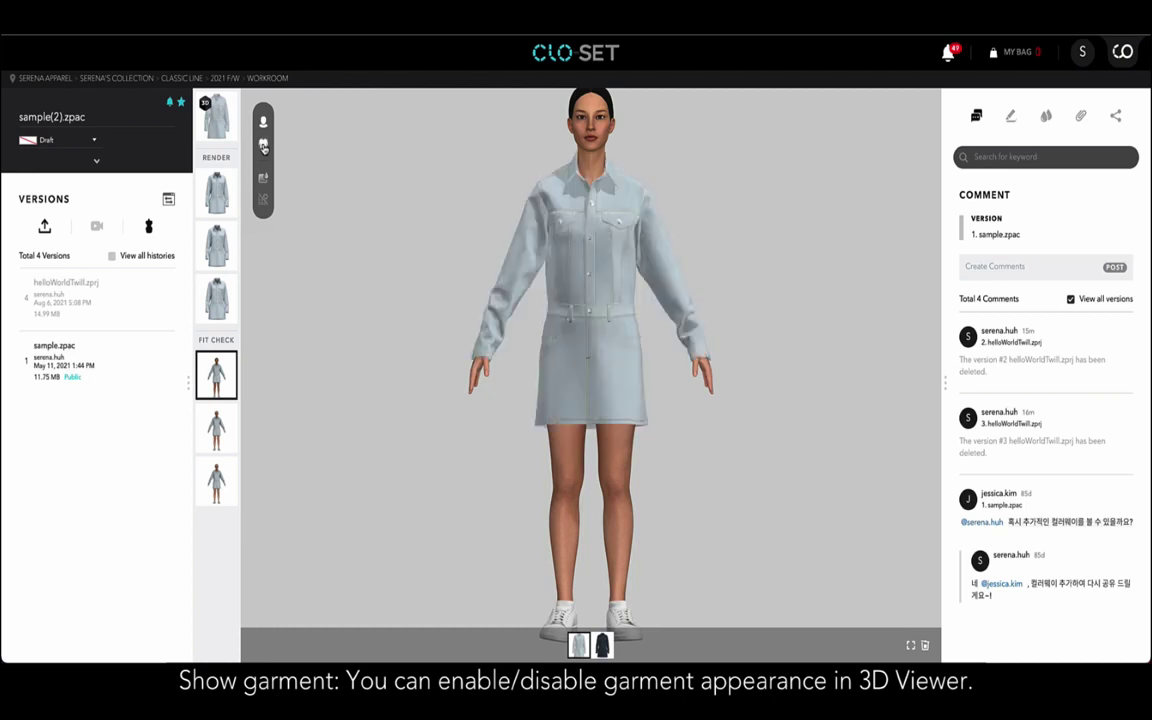
pyautogui.click(264, 147)
pyautogui.click(264, 147)
# Set the viewer background to a lavender purple and return to the garment-only 3D view.
pyautogui.click(264, 182)
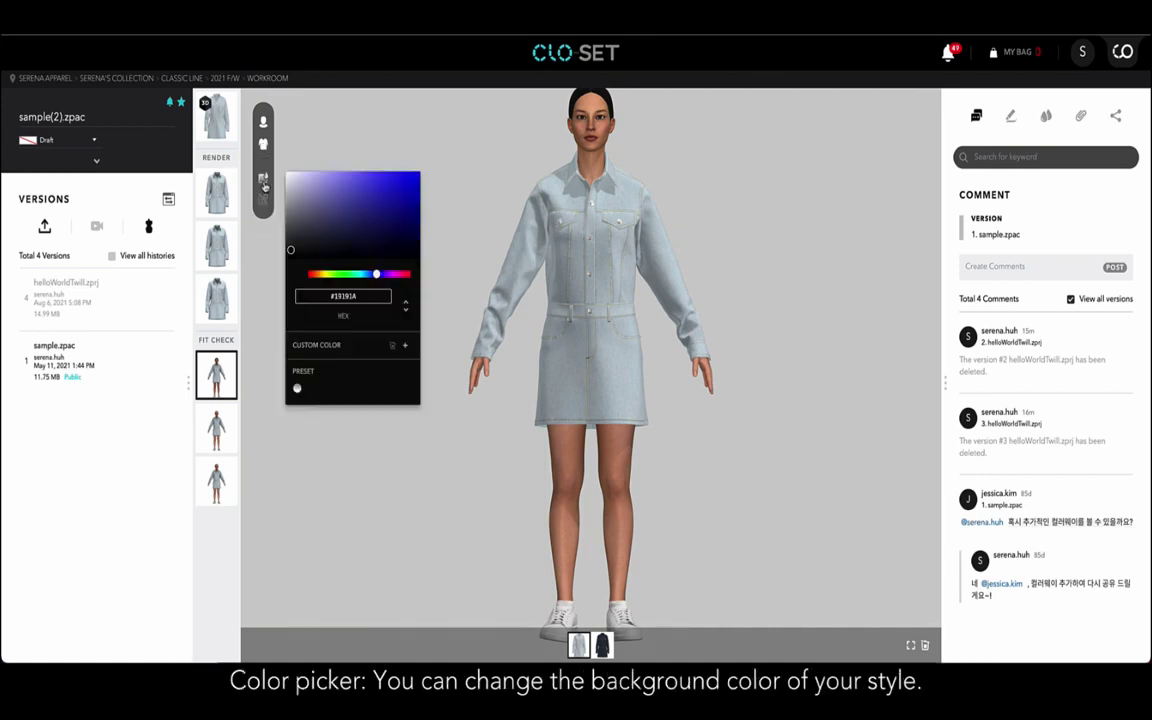
pyautogui.click(328, 183)
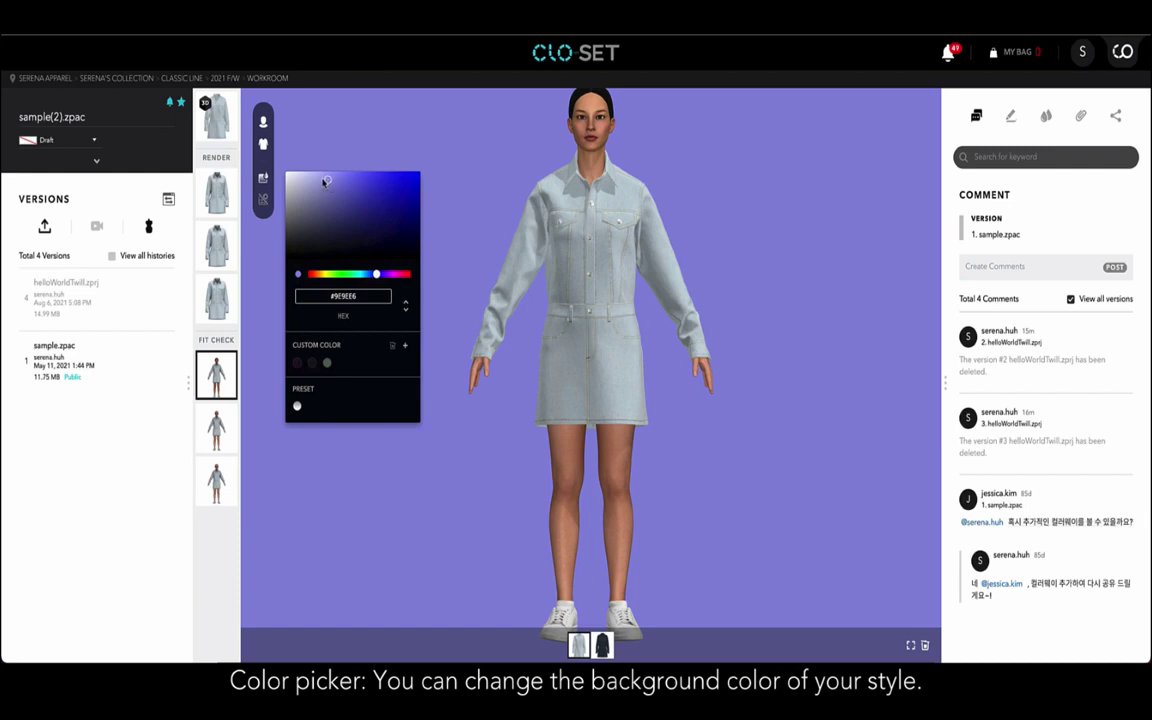
pyautogui.click(321, 181)
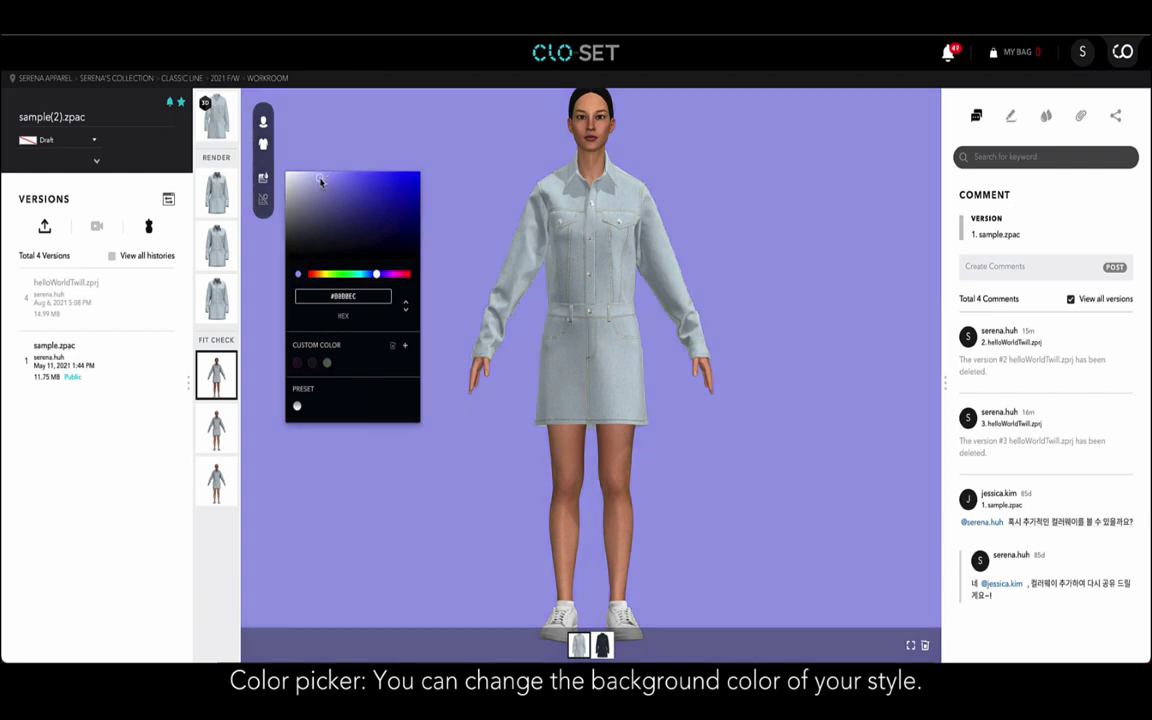
pyautogui.click(222, 126)
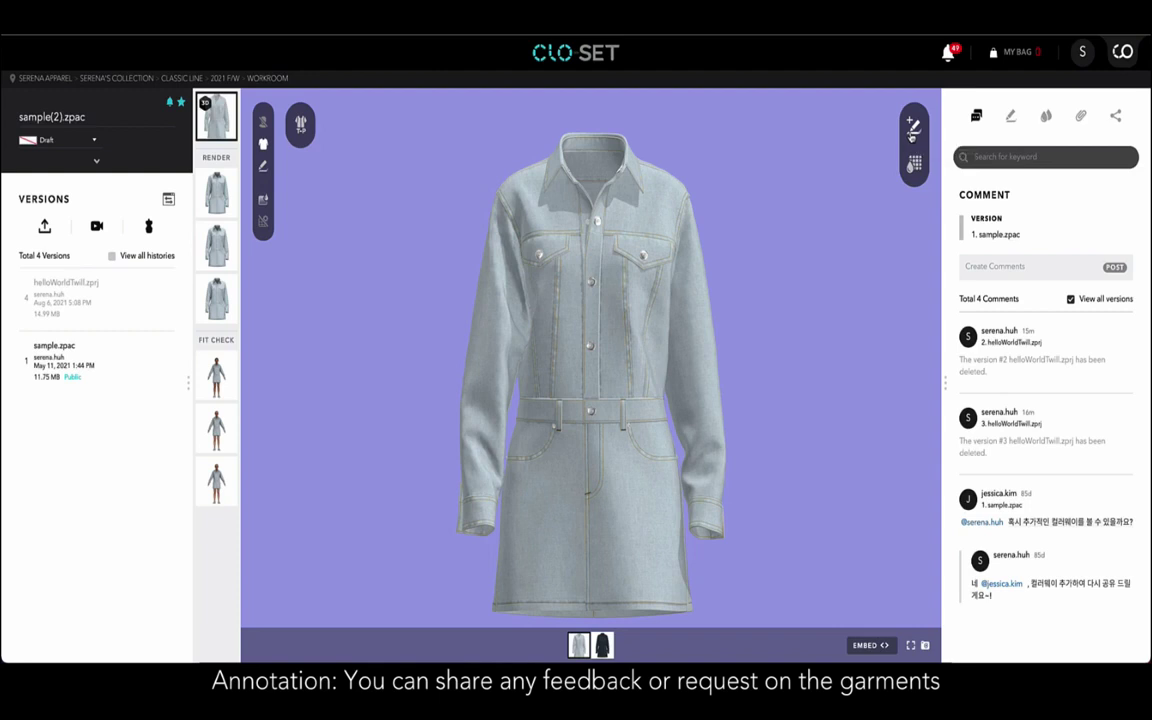
# Pin the annotation 'can we see other colors?' on the chest pocket and circle its marker in red.
pyautogui.click(912, 130)
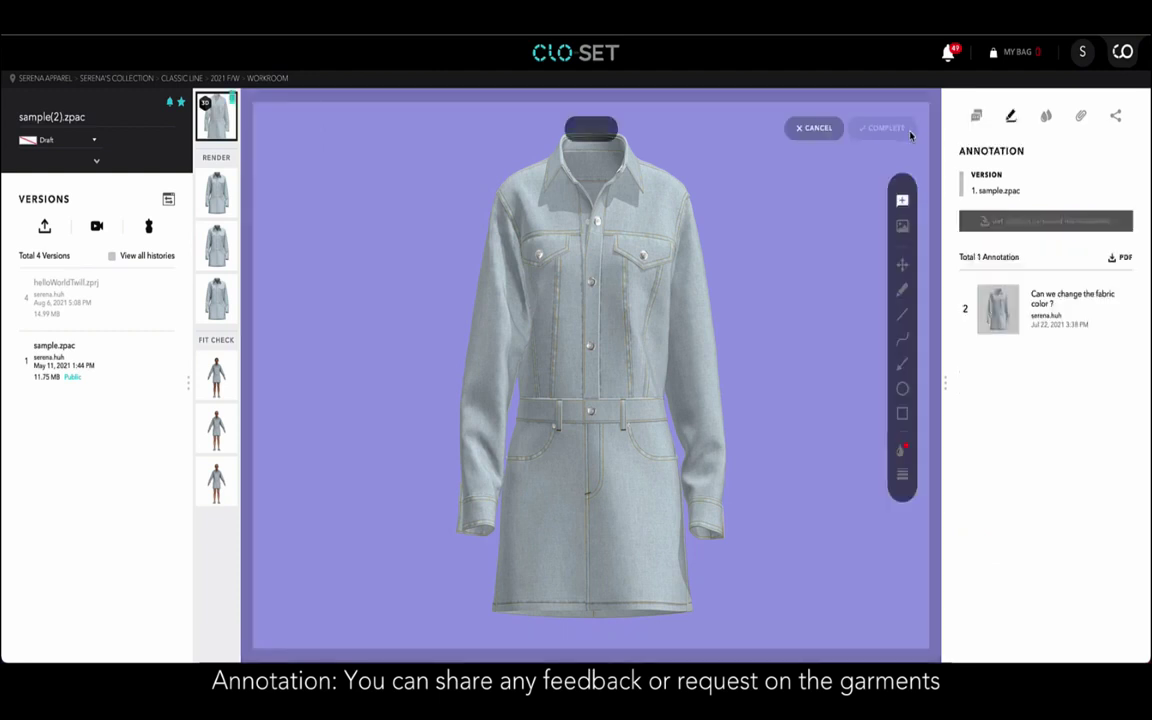
pyautogui.click(652, 264)
pyautogui.write('can w')
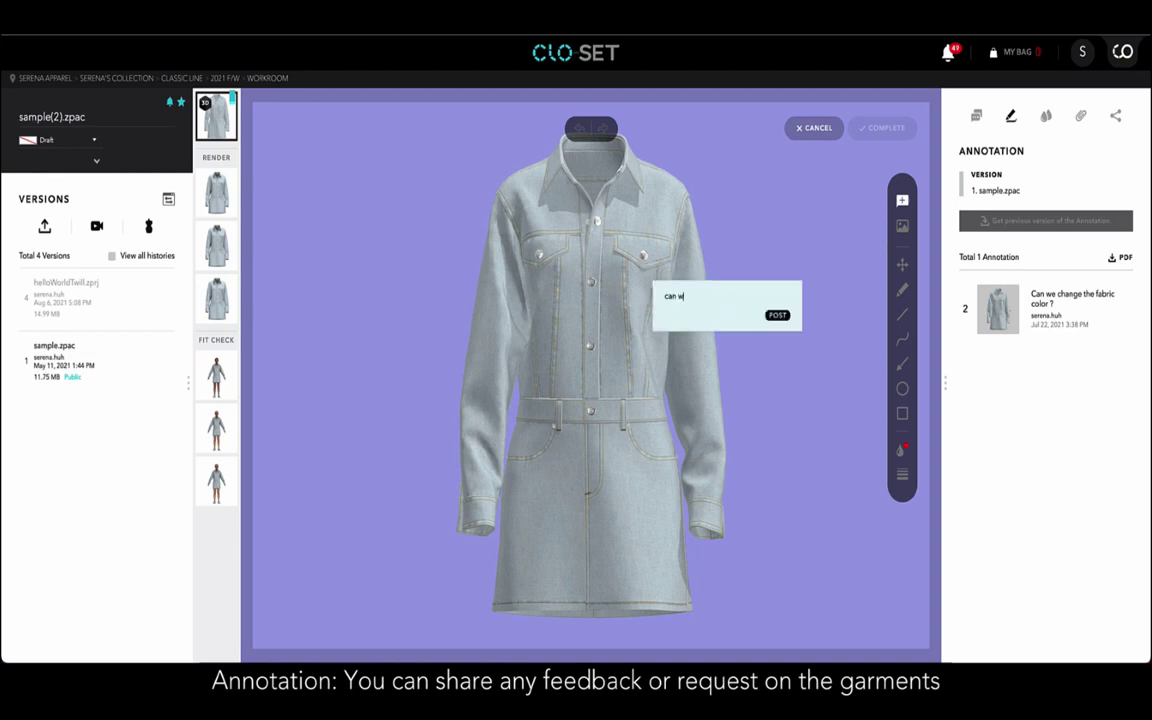
pyautogui.write('e see other colors?')
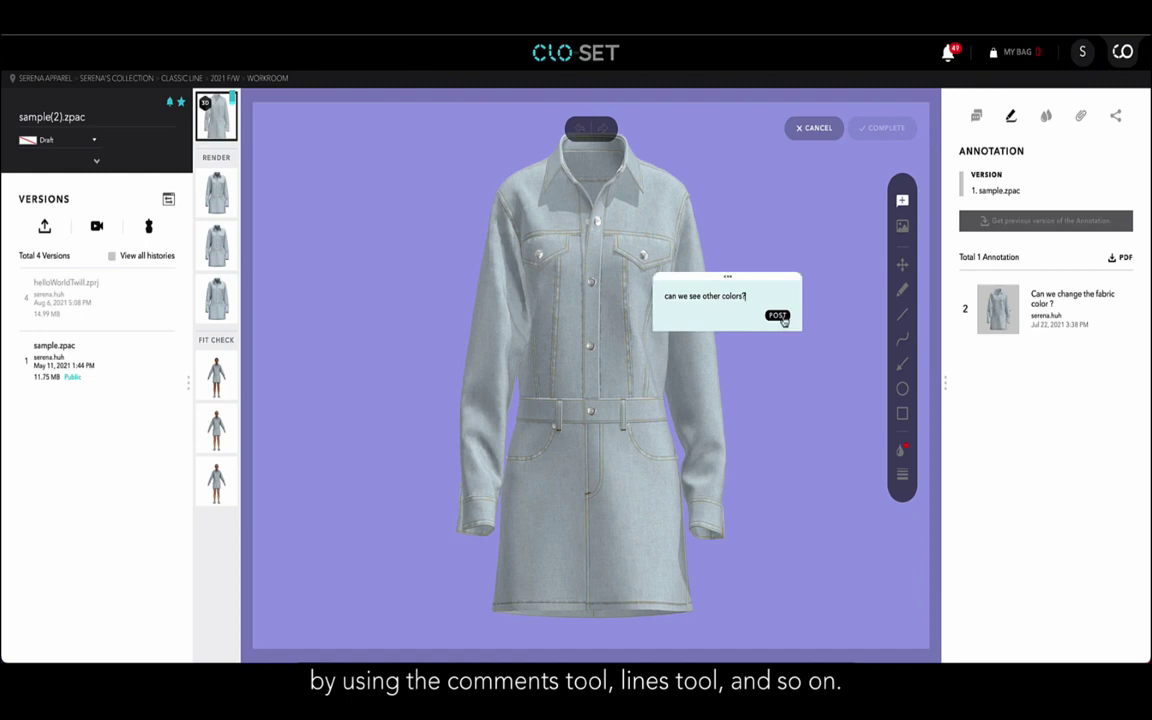
pyautogui.click(777, 315)
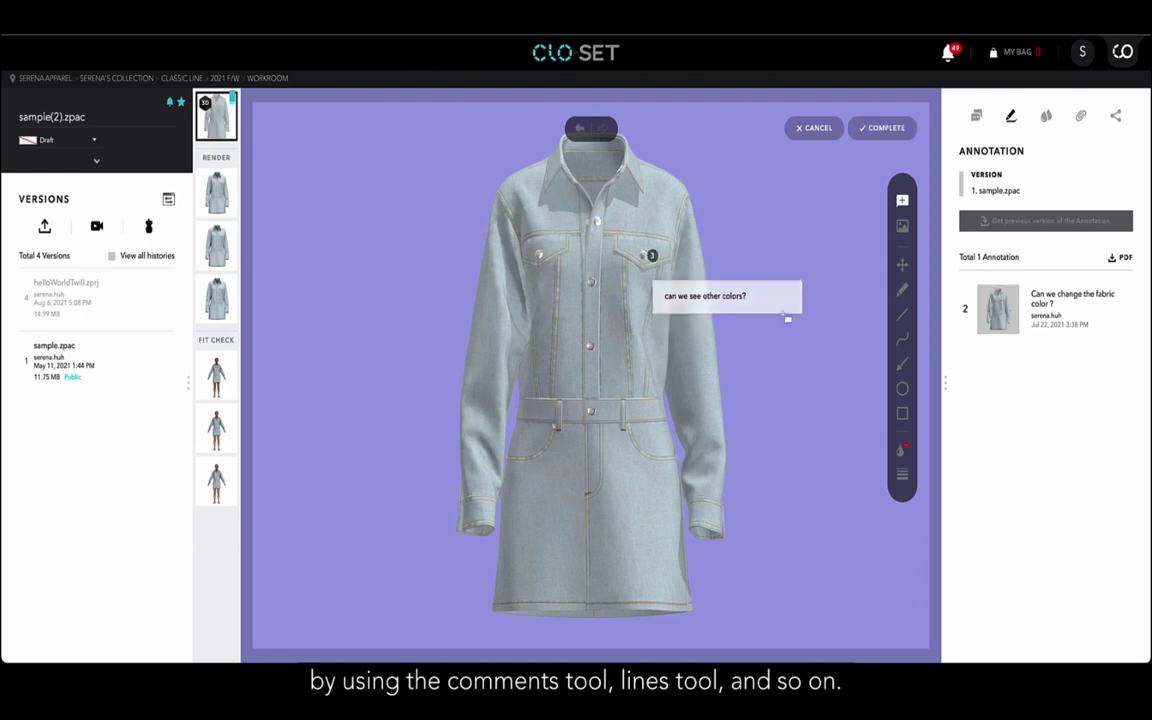
pyautogui.moveTo(631, 244); pyautogui.dragTo(648, 258)
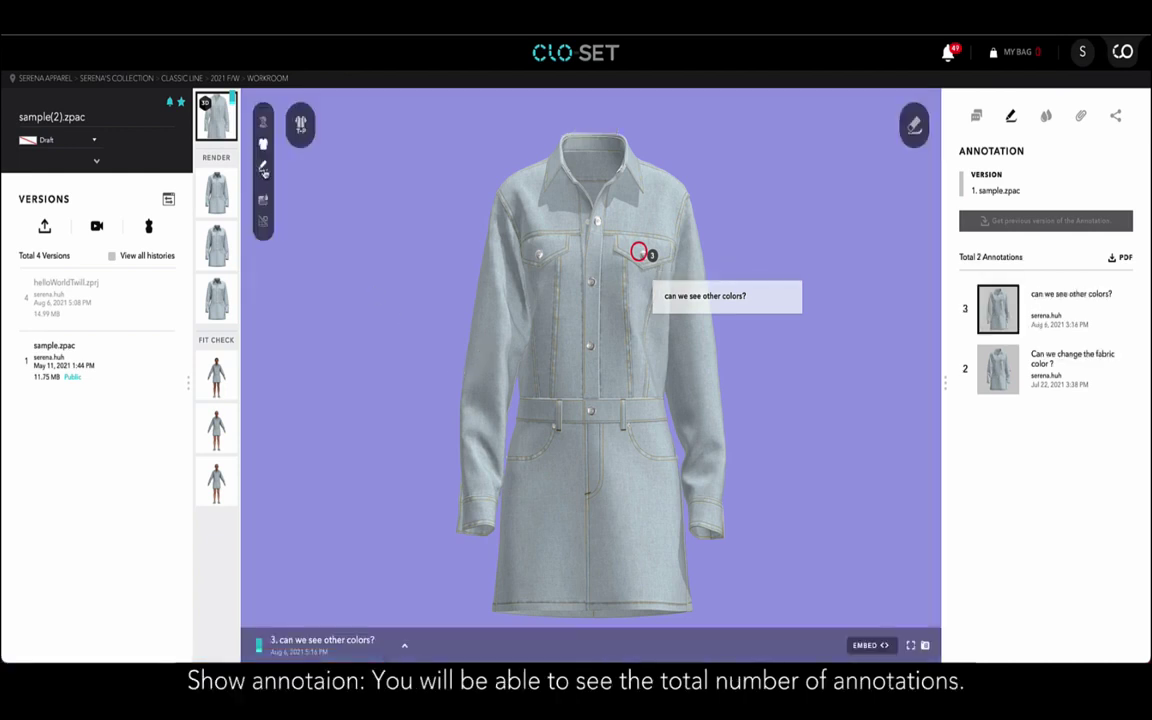
# From the annotation list, view annotation 2 on fabric colour, then annotation 3 on other colours.
pyautogui.click(300, 642)
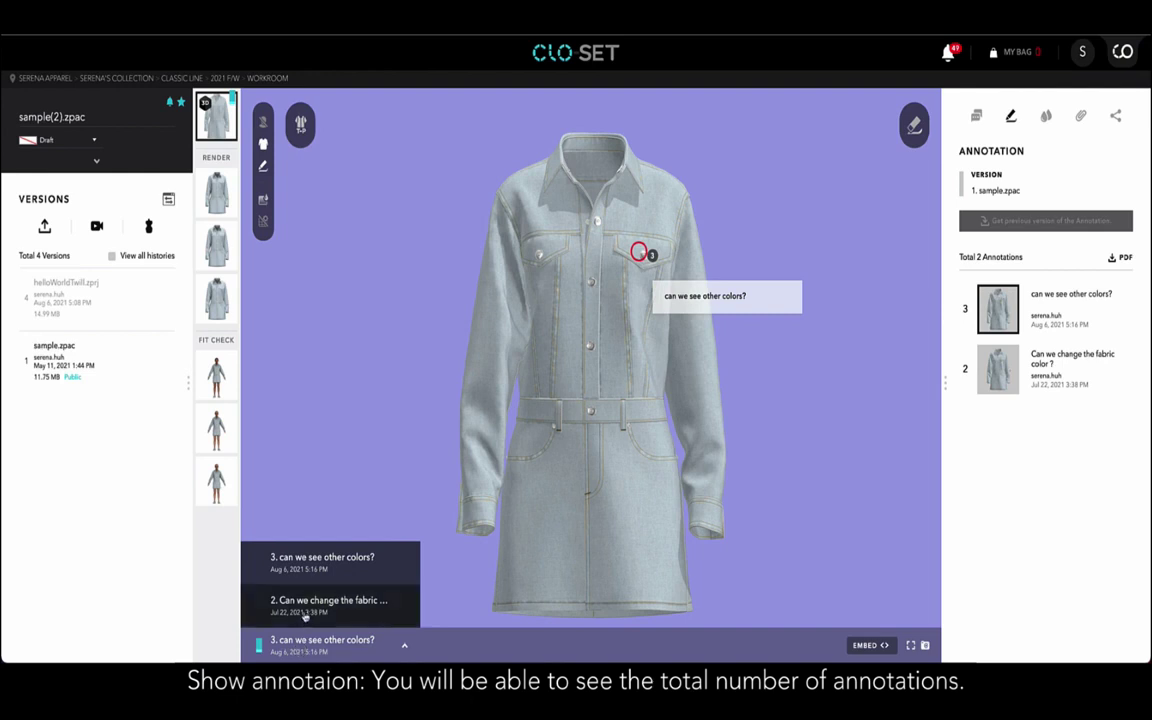
pyautogui.click(305, 610)
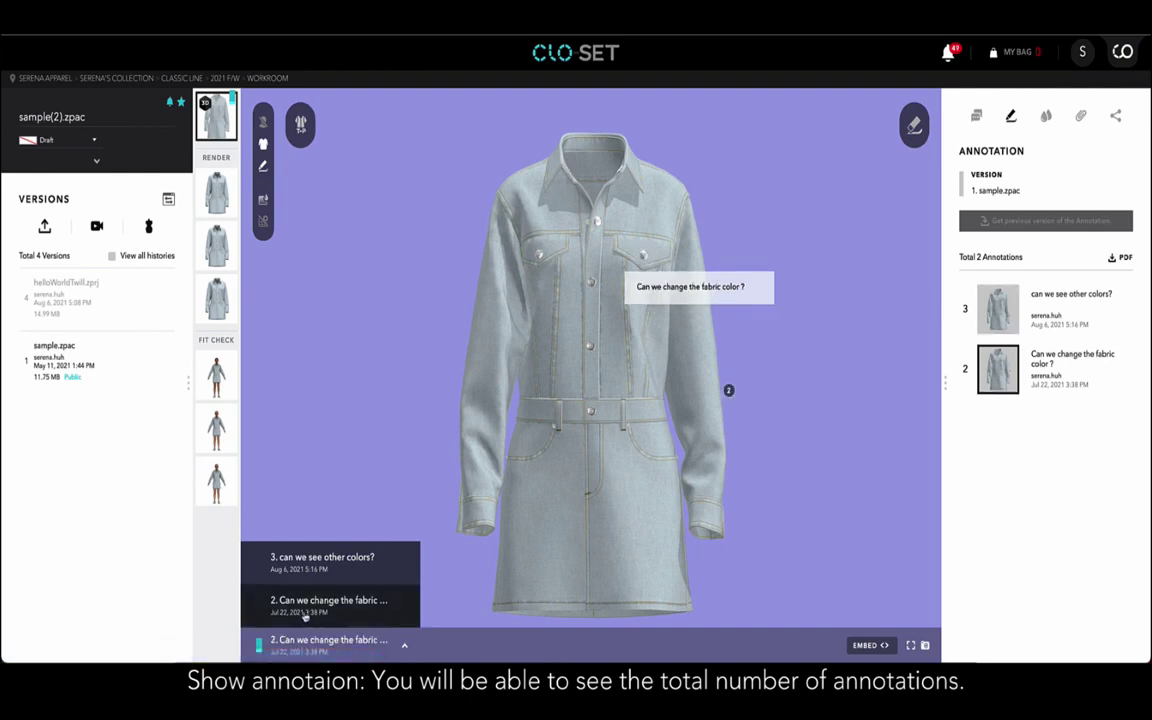
pyautogui.click(305, 572)
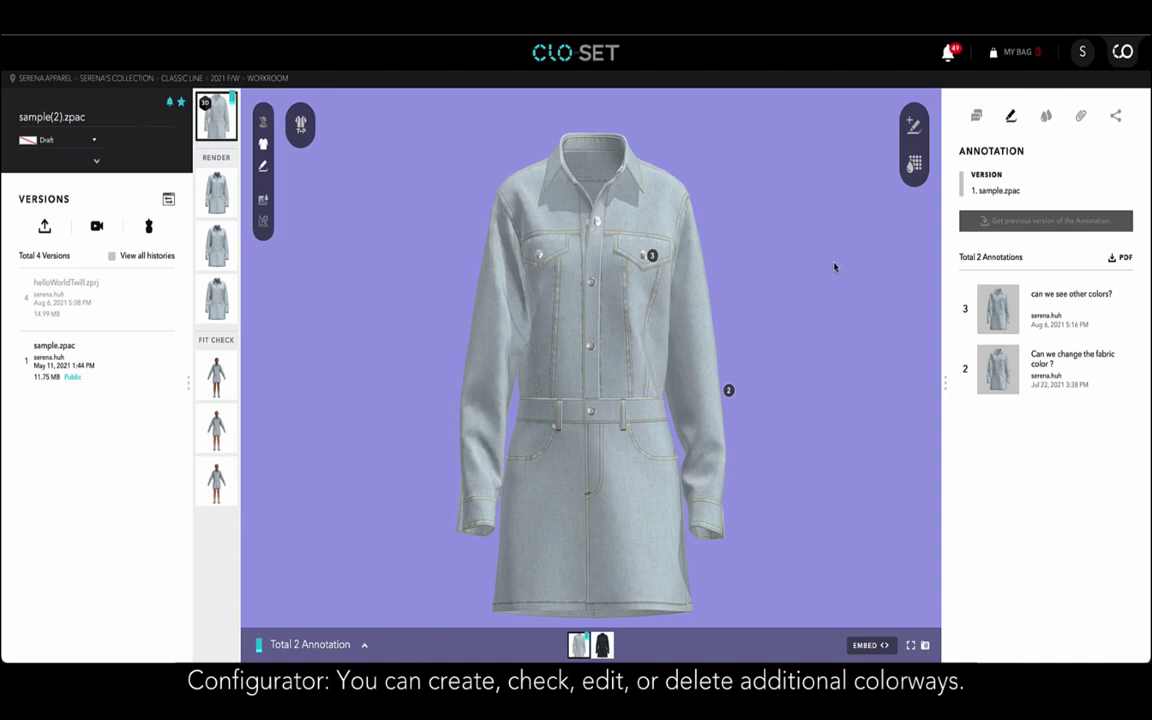
# On version 4, save olive #77764E Cotton_Twill with roughness 18 and metalness 32 as New Colorway 8.
pyautogui.click(40, 286)
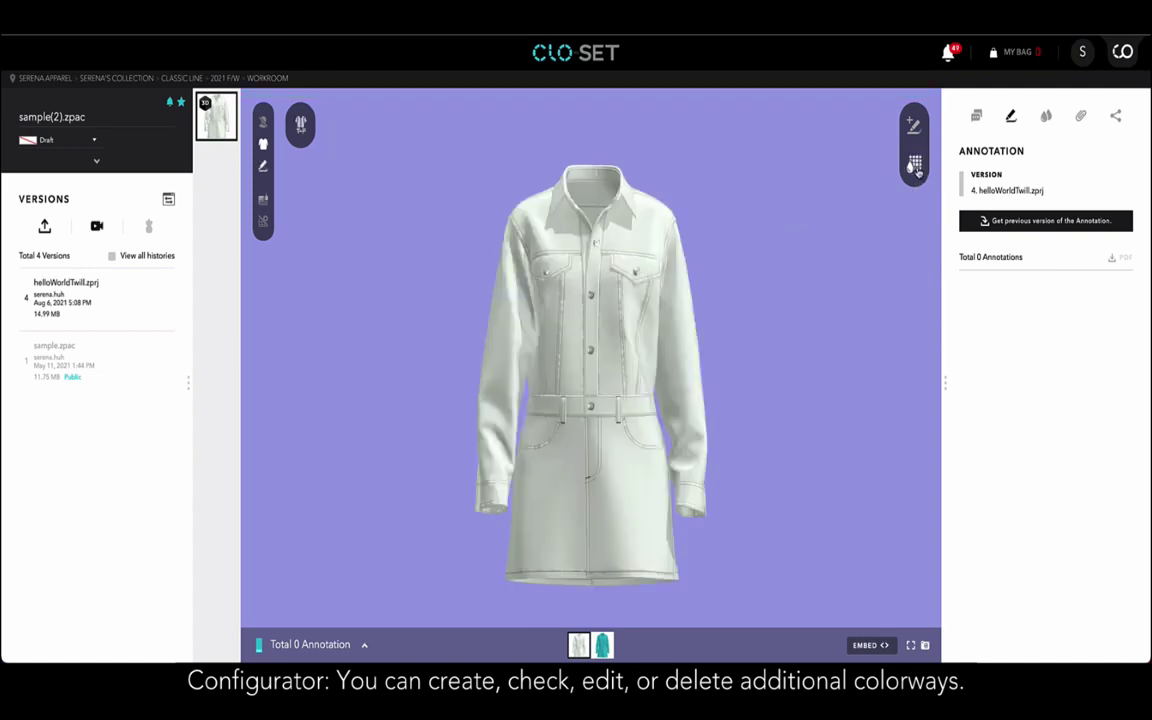
pyautogui.click(914, 165)
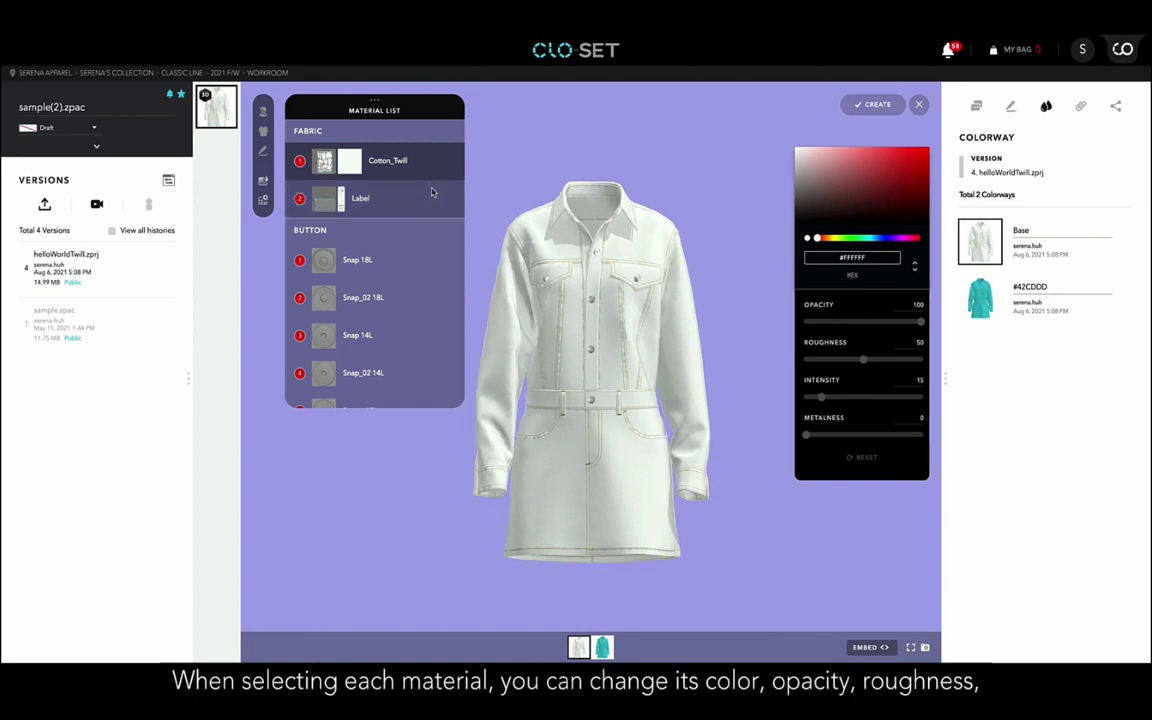
pyautogui.click(834, 239)
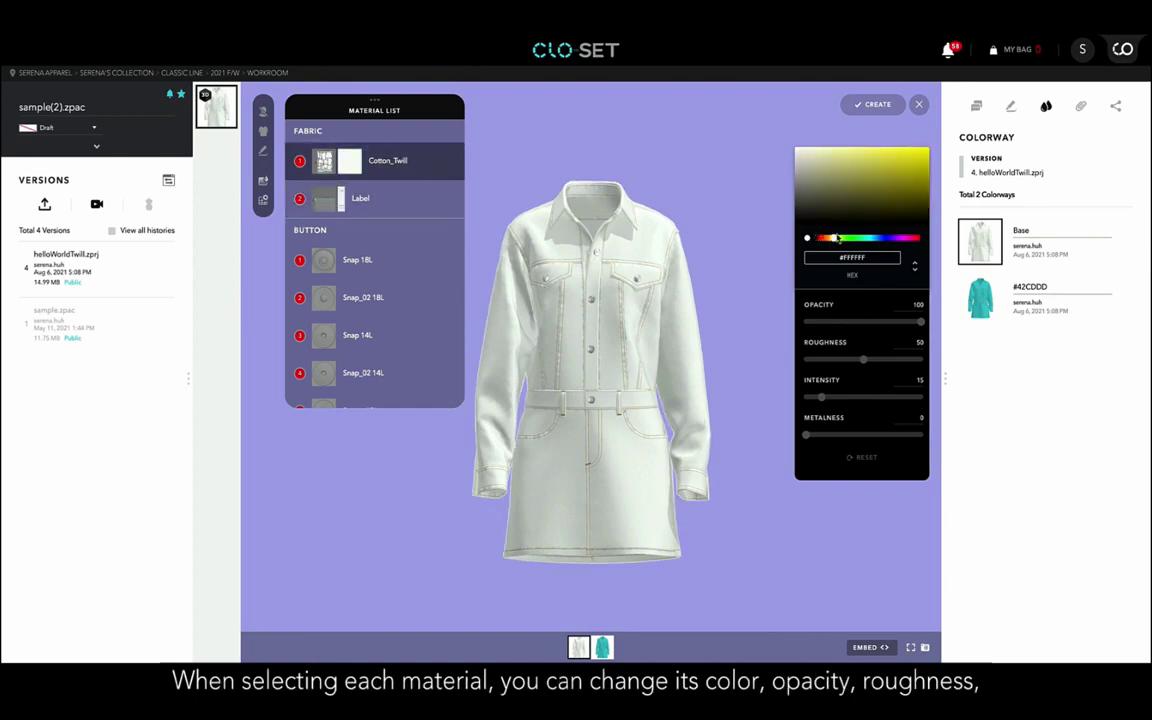
pyautogui.click(841, 190)
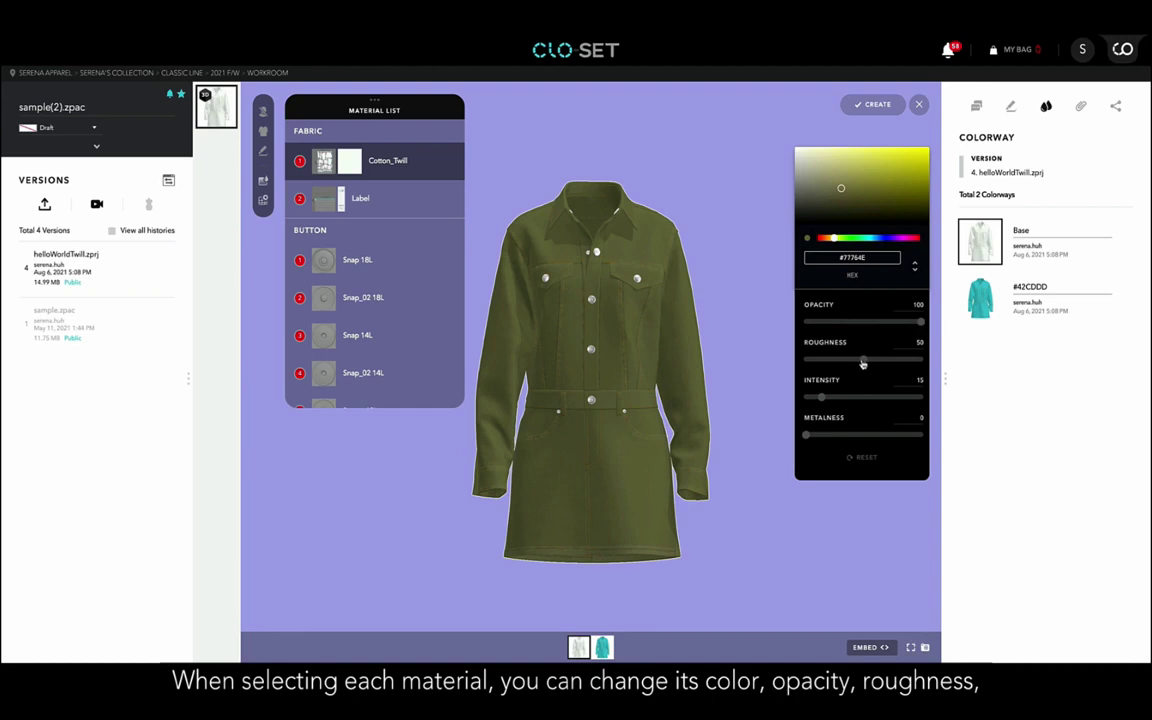
pyautogui.moveTo(863, 359); pyautogui.dragTo(853, 401)
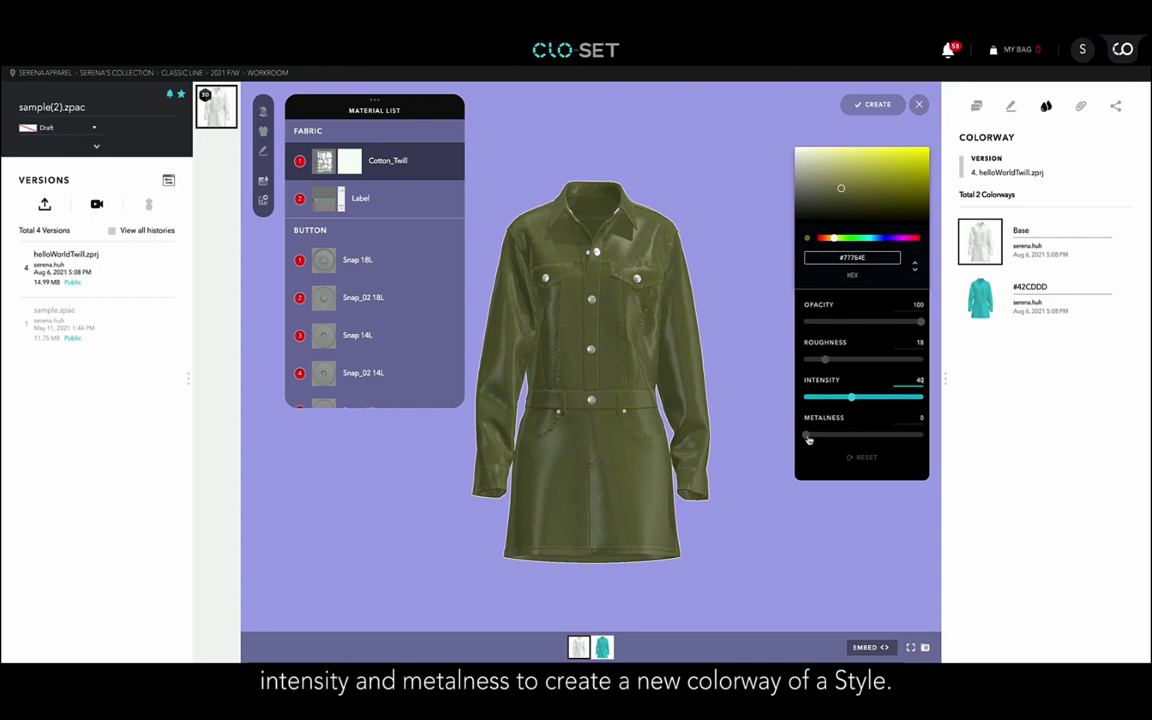
pyautogui.moveTo(809, 440); pyautogui.dragTo(842, 436)
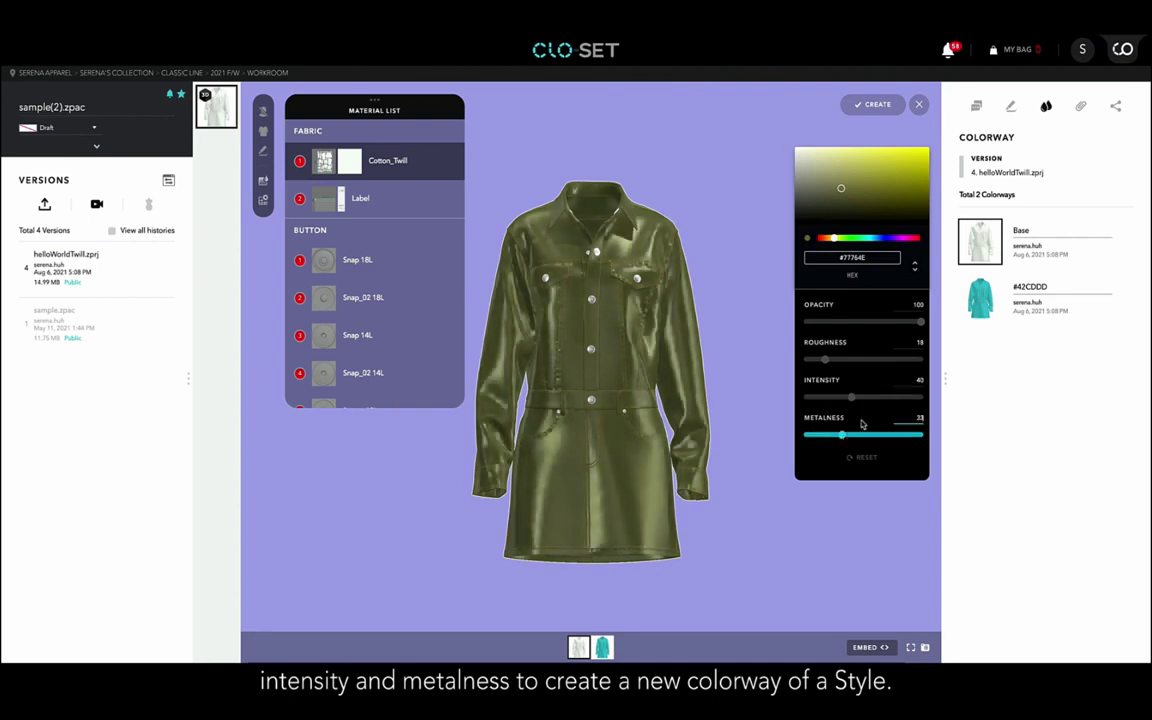
pyautogui.click(858, 104)
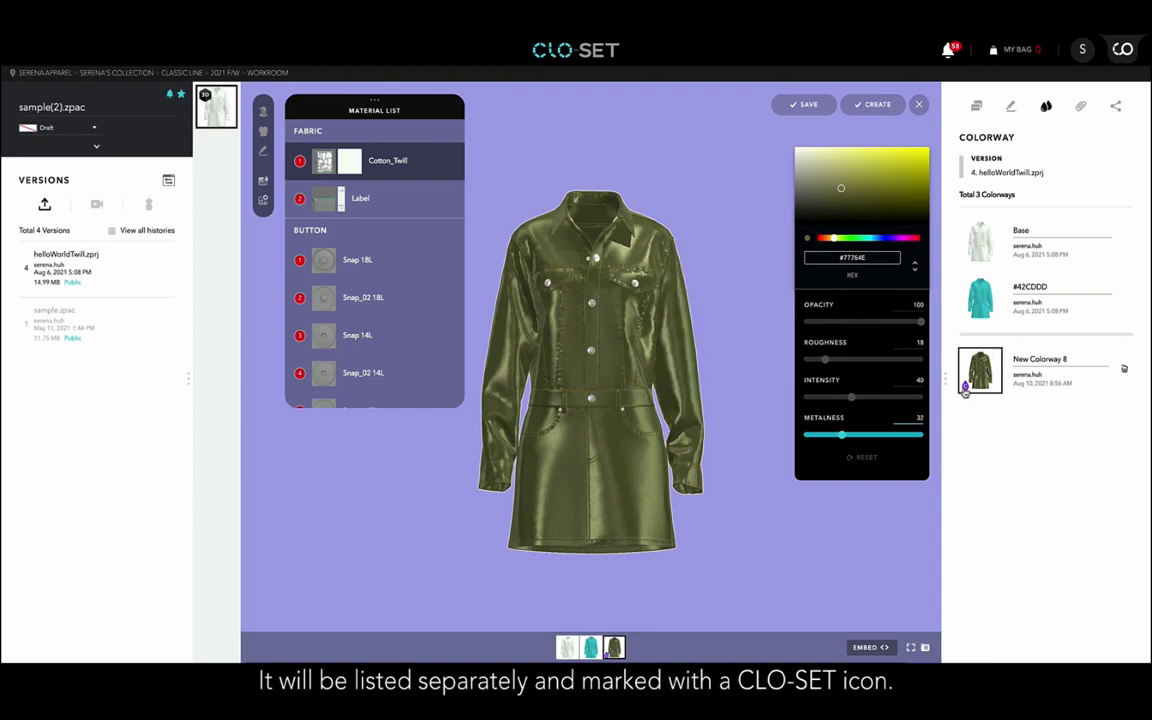
pyautogui.click(919, 104)
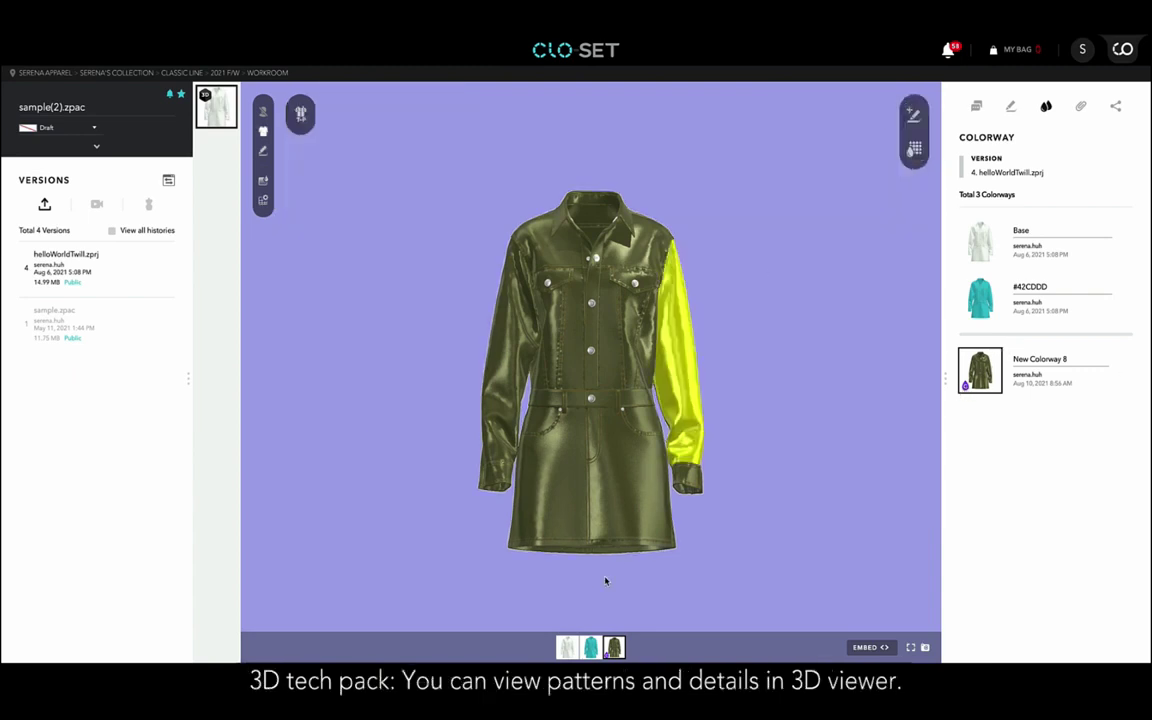
# Show the Base colorway, browse the tech pack's Fabric and Trim lists, then close it.
pyautogui.click(566, 648)
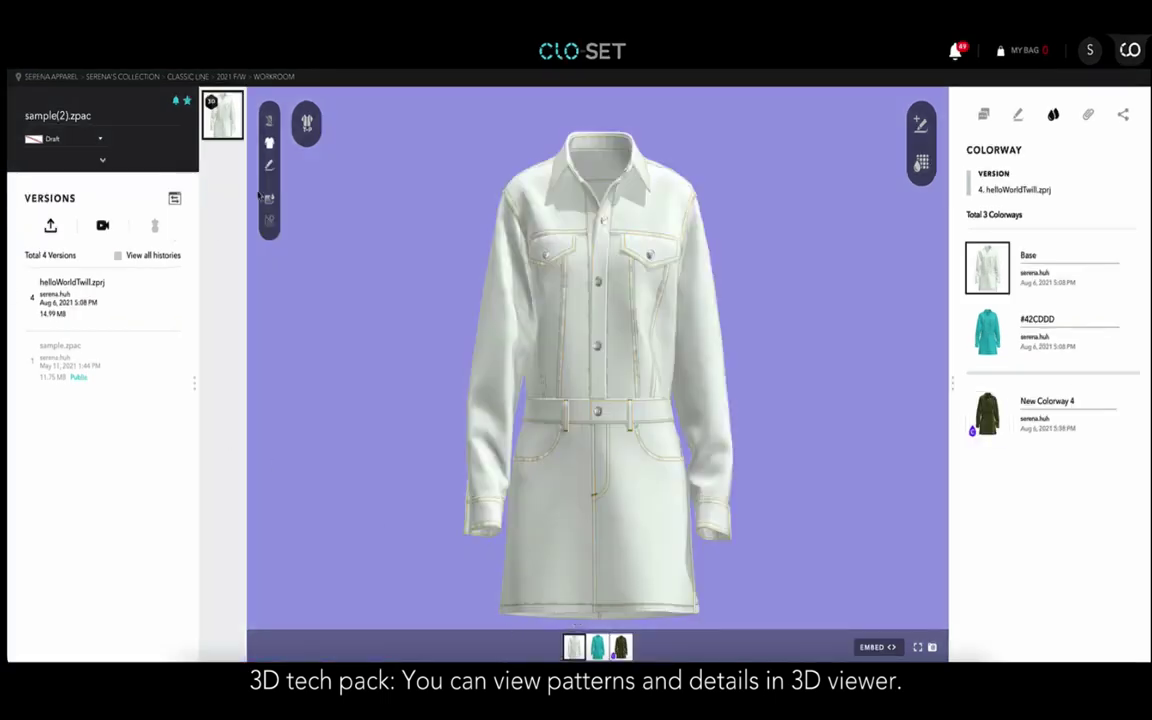
pyautogui.click(307, 124)
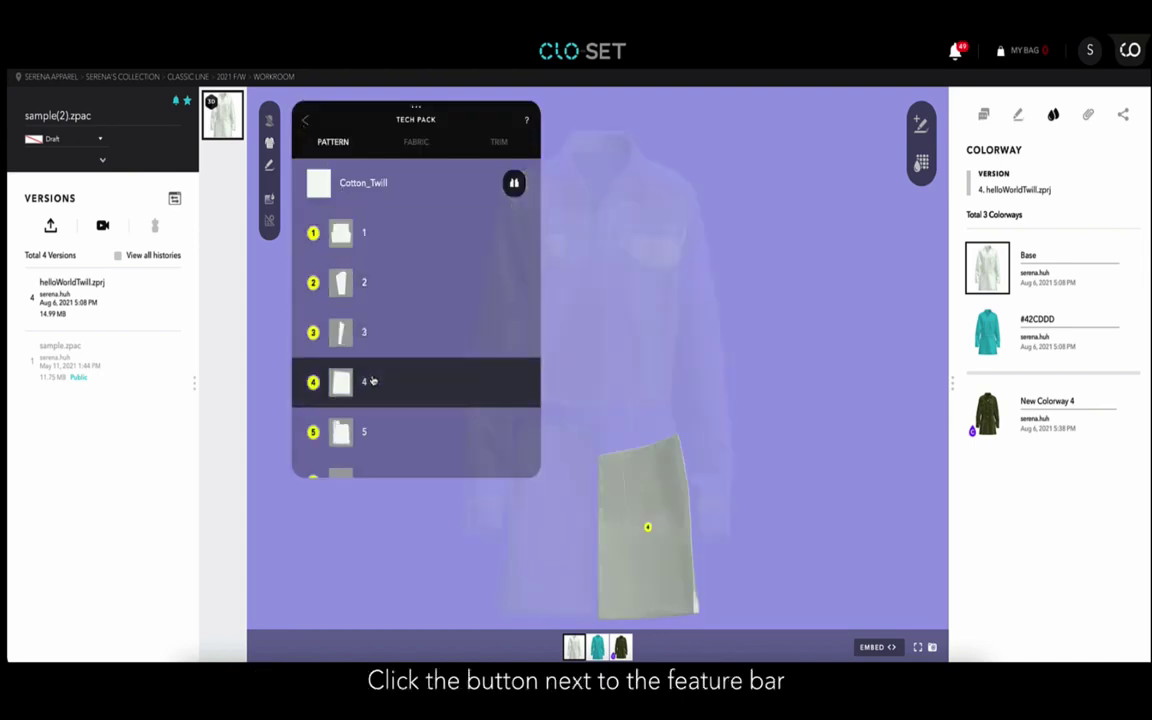
pyautogui.click(407, 146)
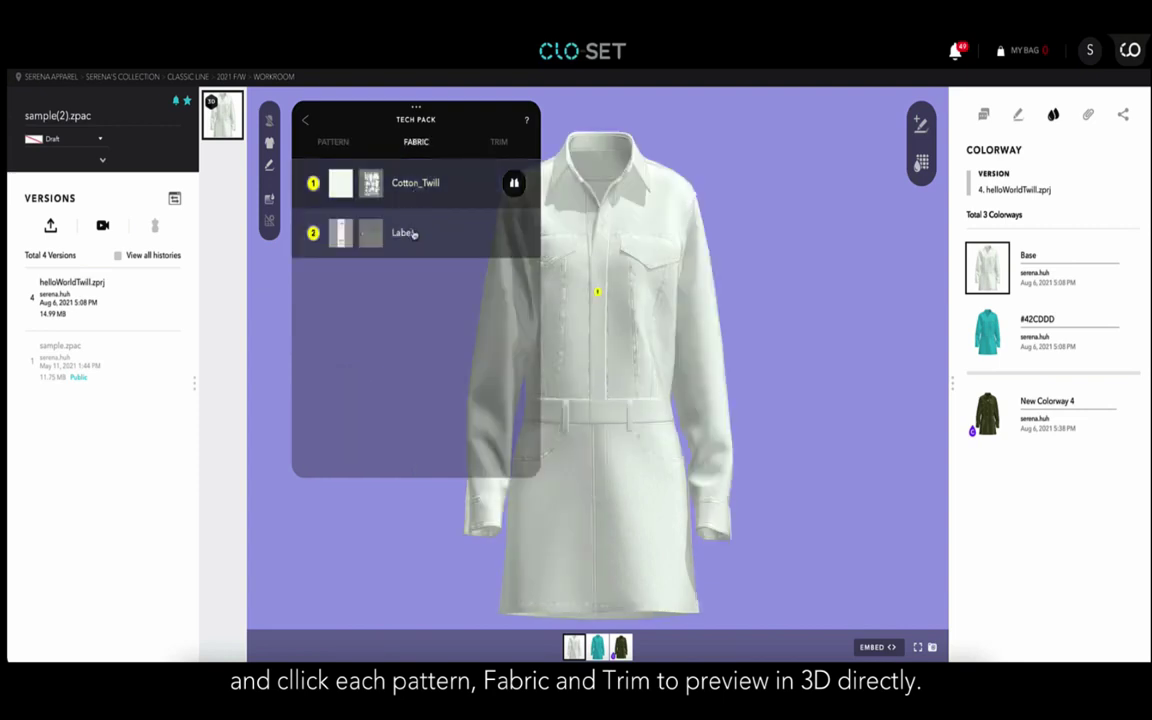
pyautogui.click(498, 142)
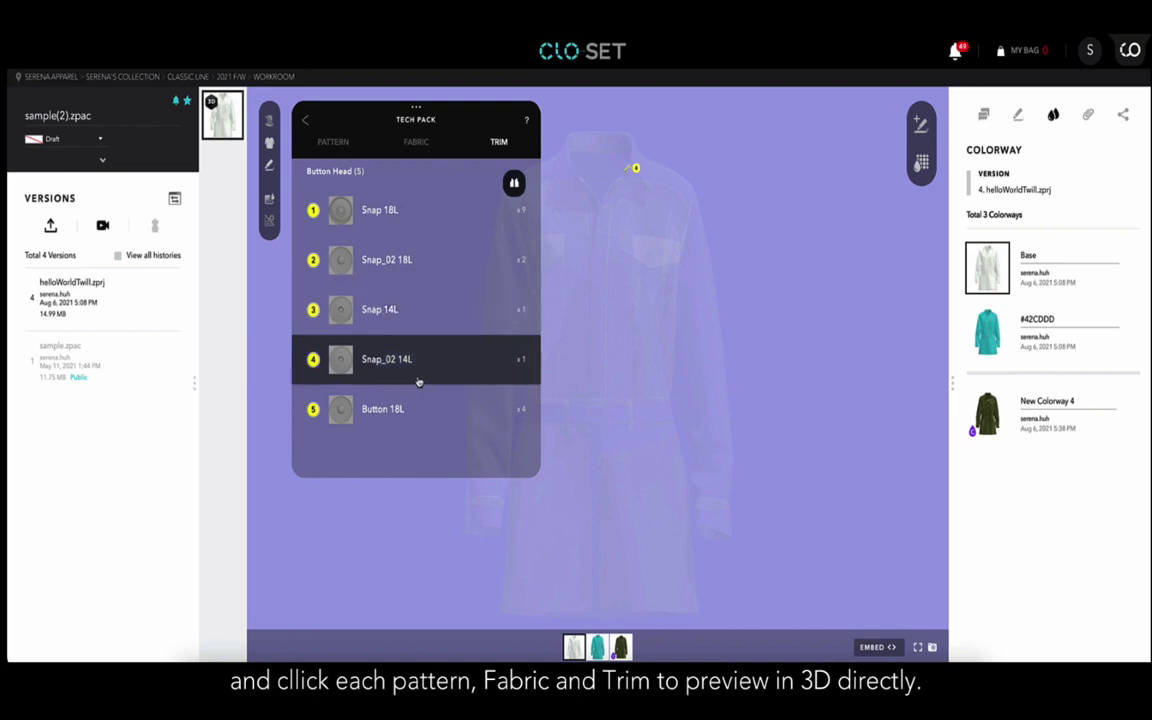
pyautogui.click(271, 117)
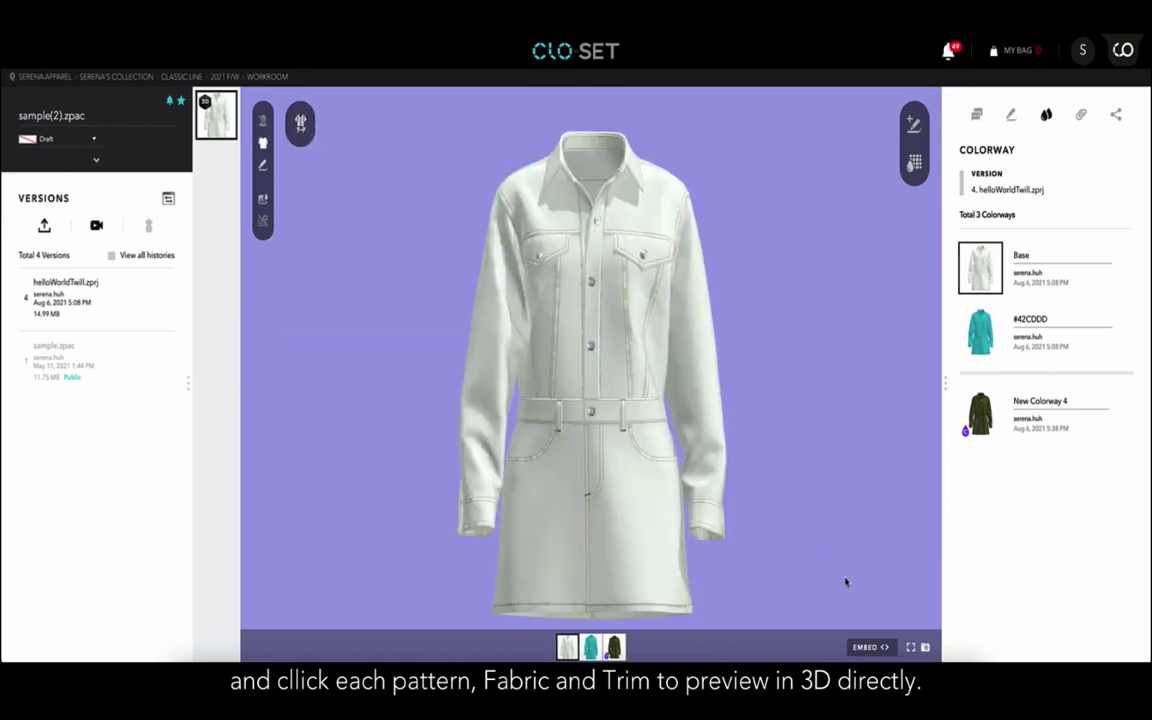
# Make the style public as an embed viewer, zoom the preview, and close the embed code.
pyautogui.click(861, 650)
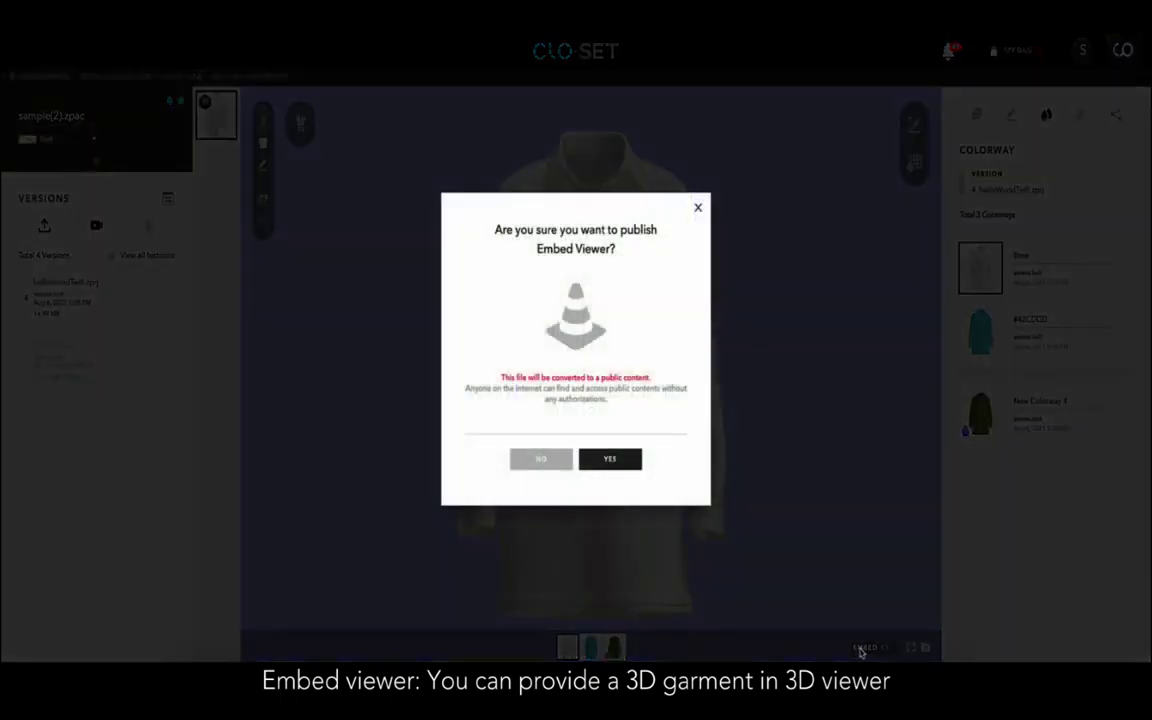
pyautogui.click(596, 465)
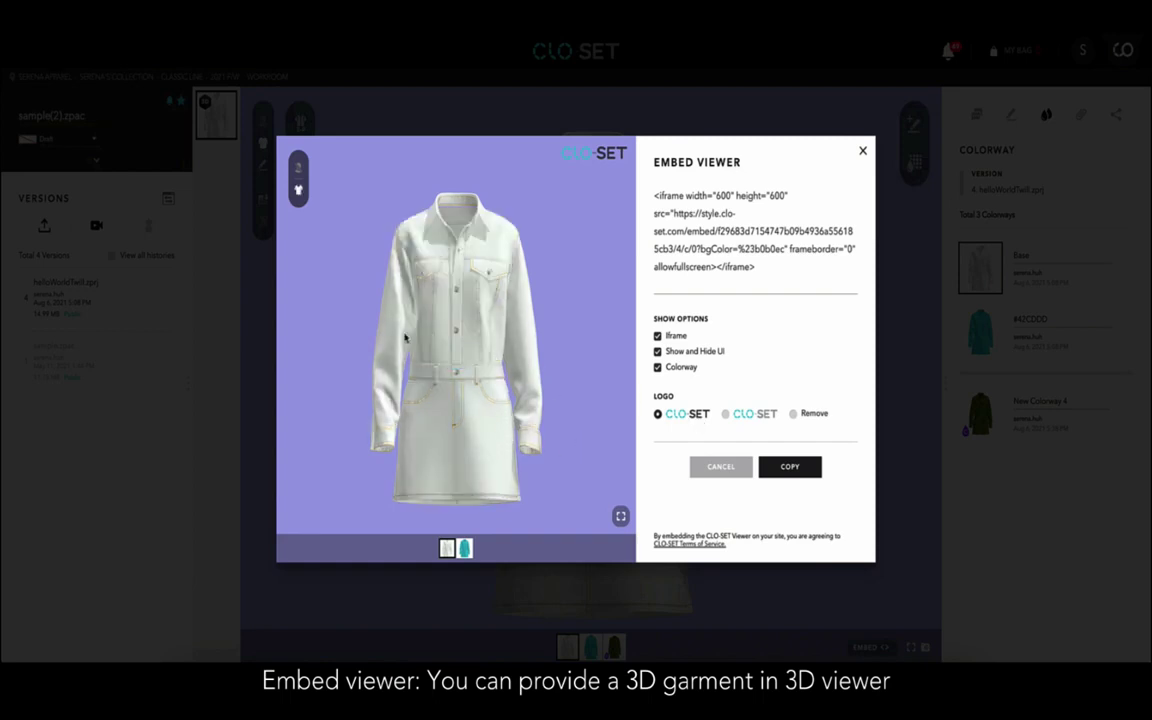
pyautogui.scroll(-3, 458, 280)
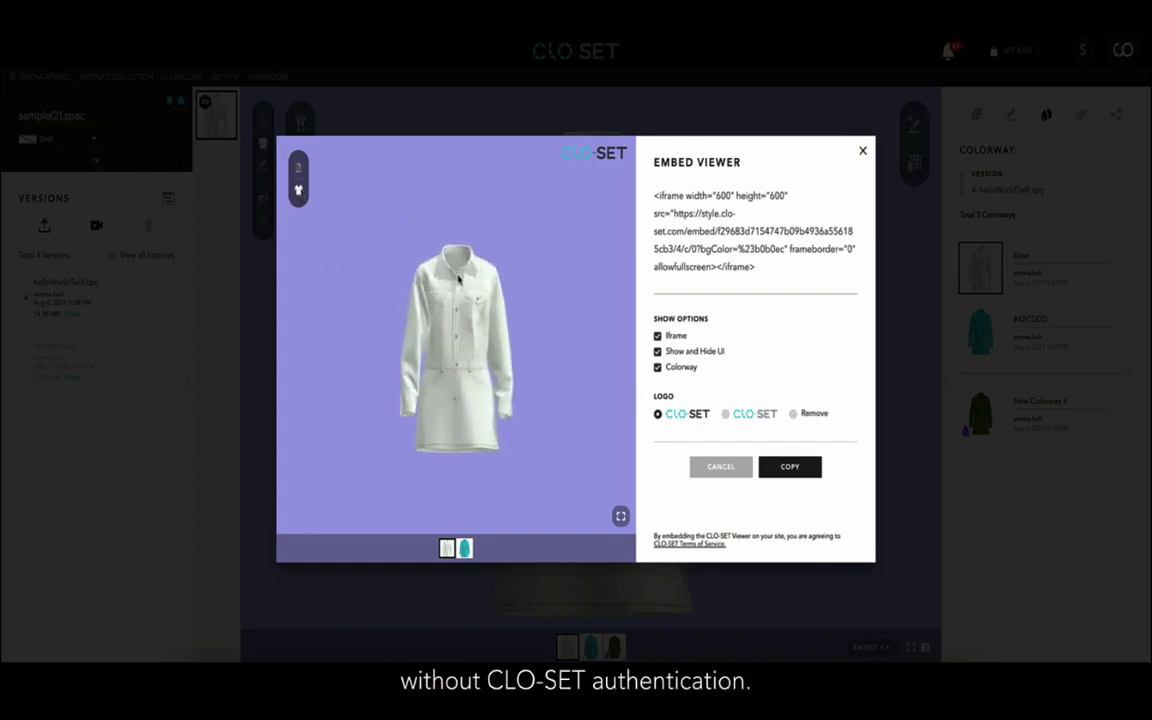
pyautogui.click(862, 151)
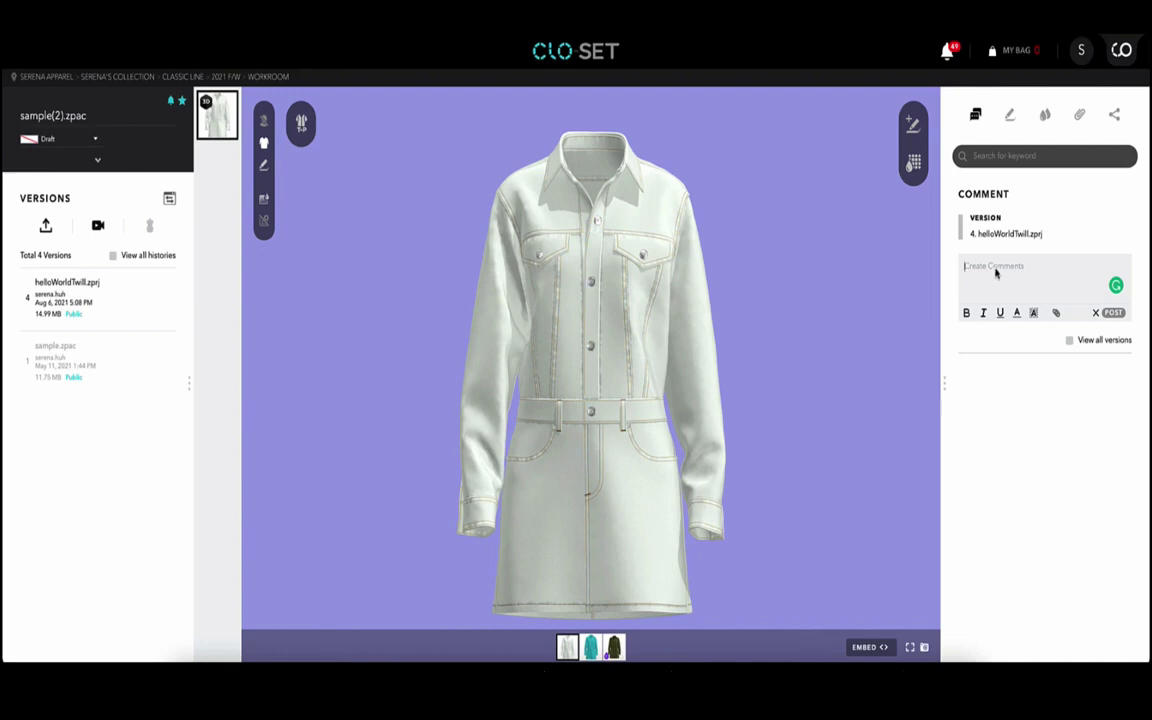
# Post the comment 'I like this style!' in italics on version 4.
pyautogui.click(995, 272)
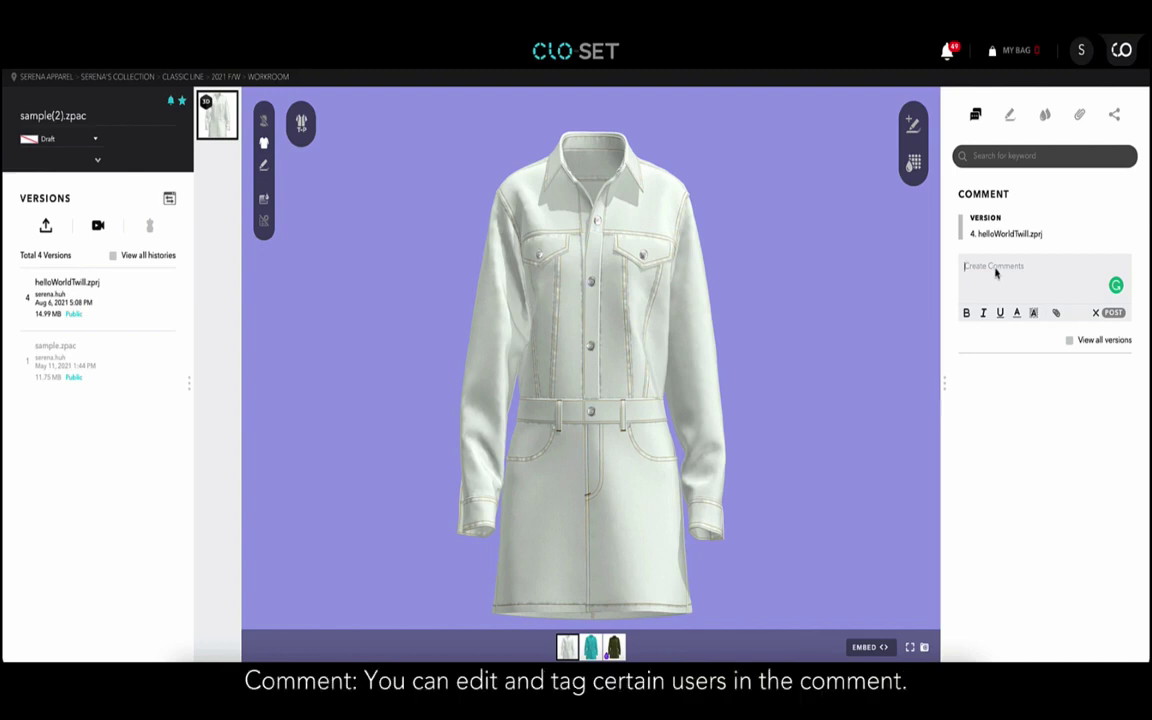
pyautogui.write('I like this style!')
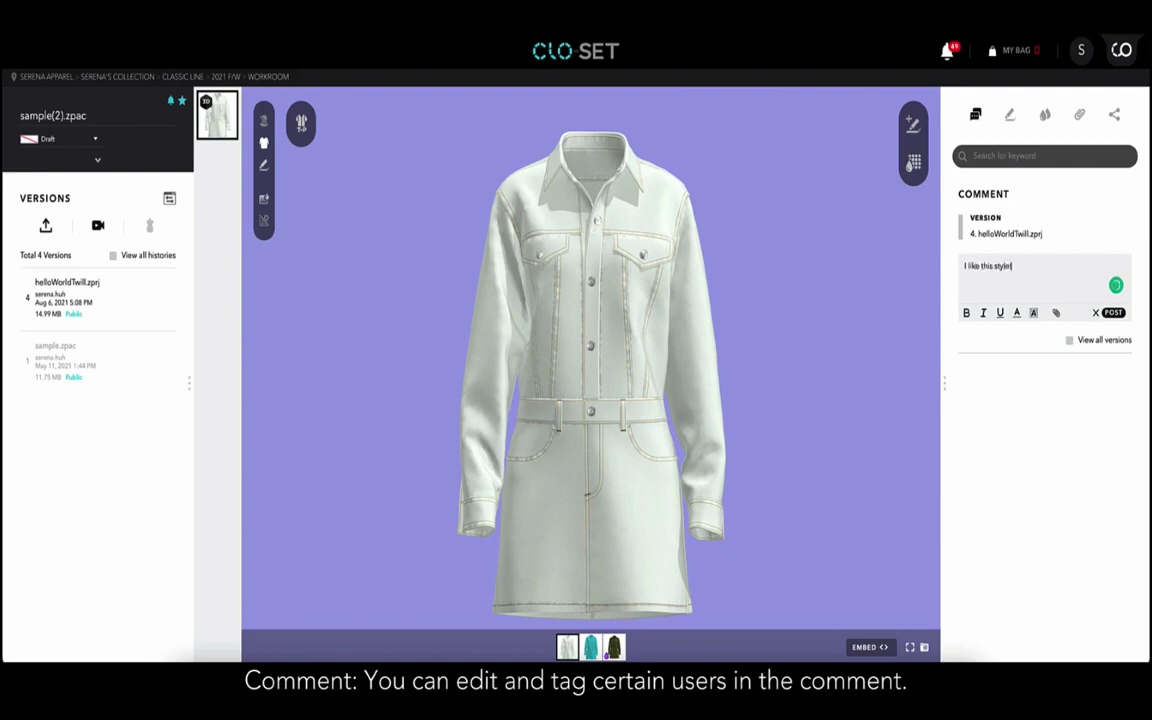
pyautogui.hotkey('ctrl', 'a')
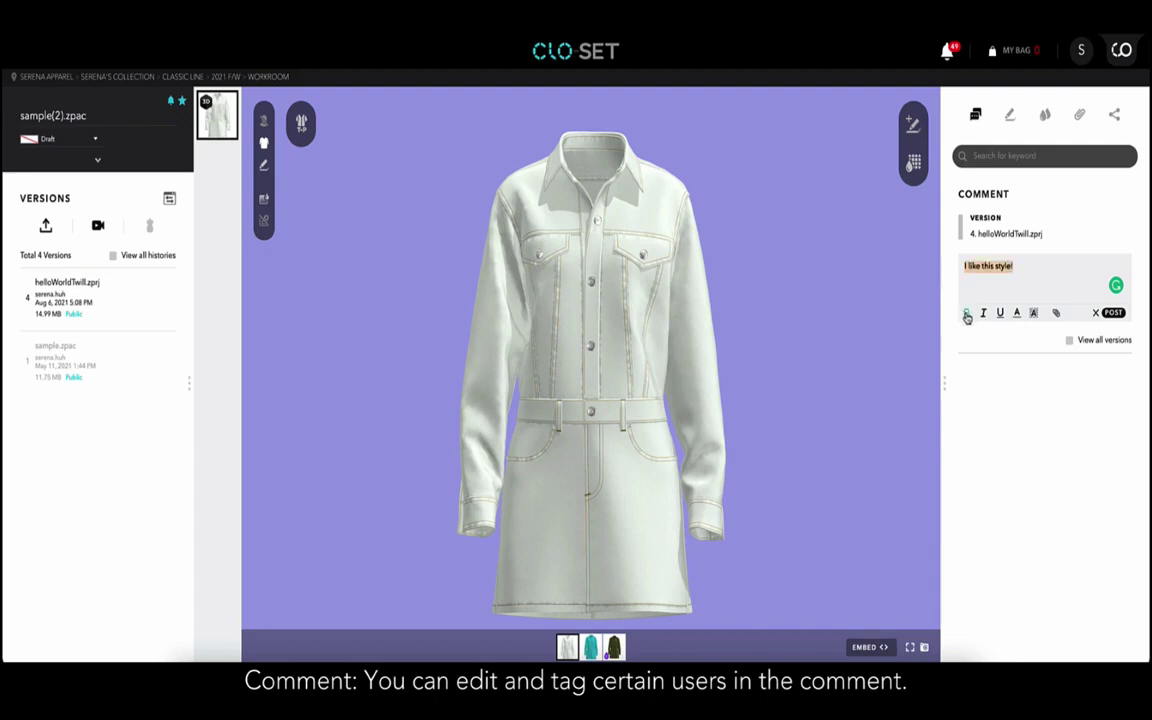
pyautogui.click(983, 314)
pyautogui.click(1114, 315)
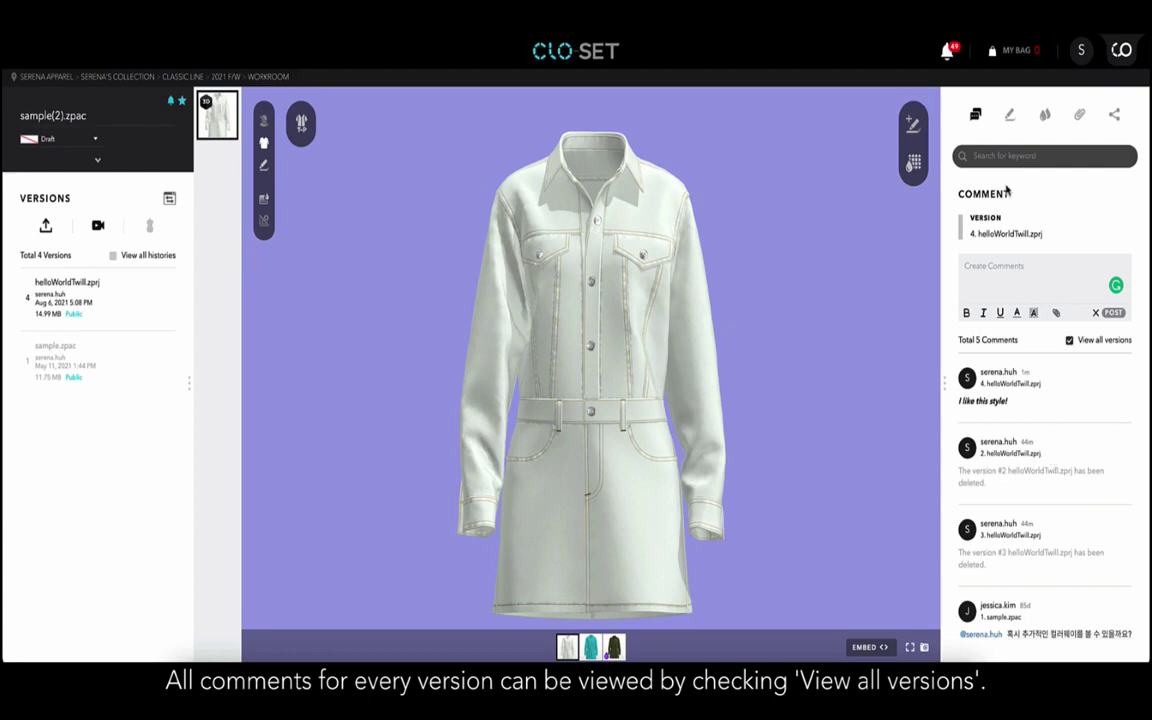
# Show annotation 2, export the annotation list to PDF, and view page 2 of the download.
pyautogui.click(1010, 115)
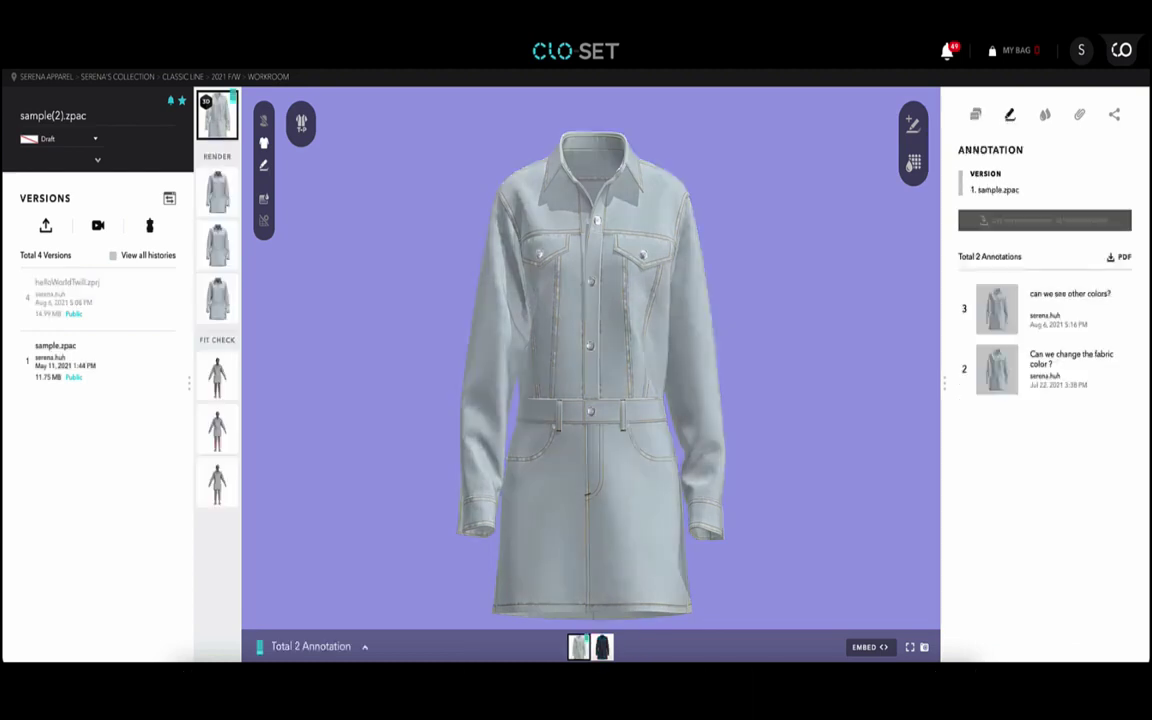
pyautogui.click(997, 368)
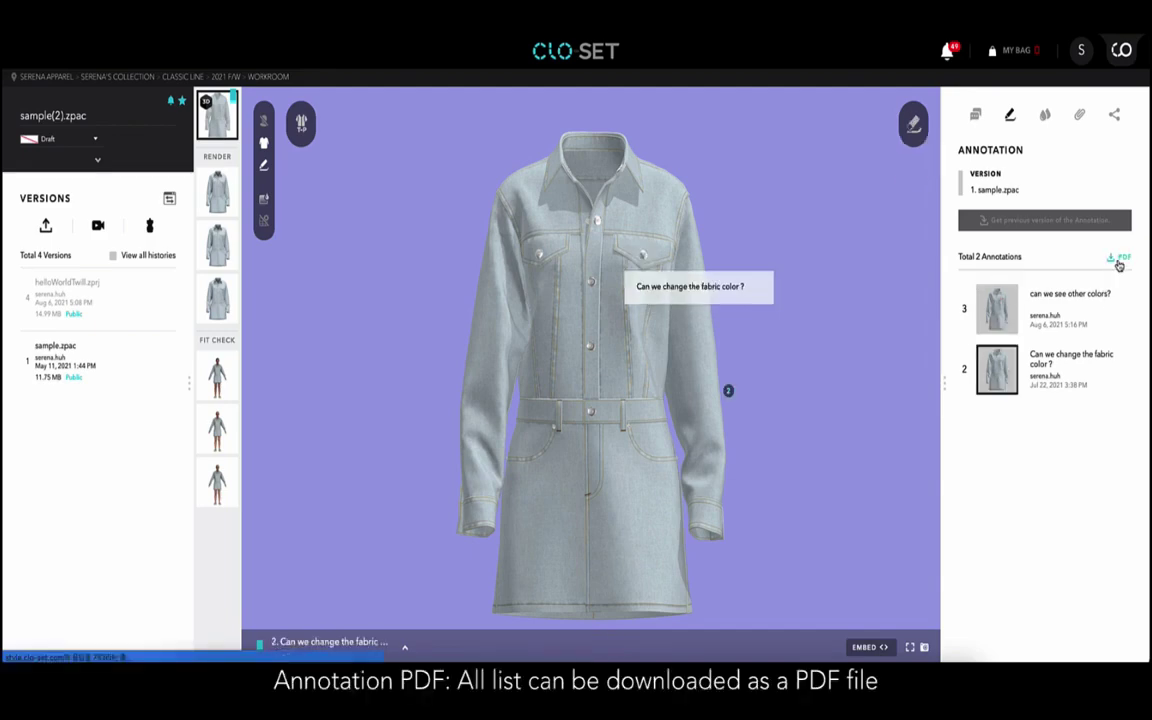
pyautogui.click(1118, 258)
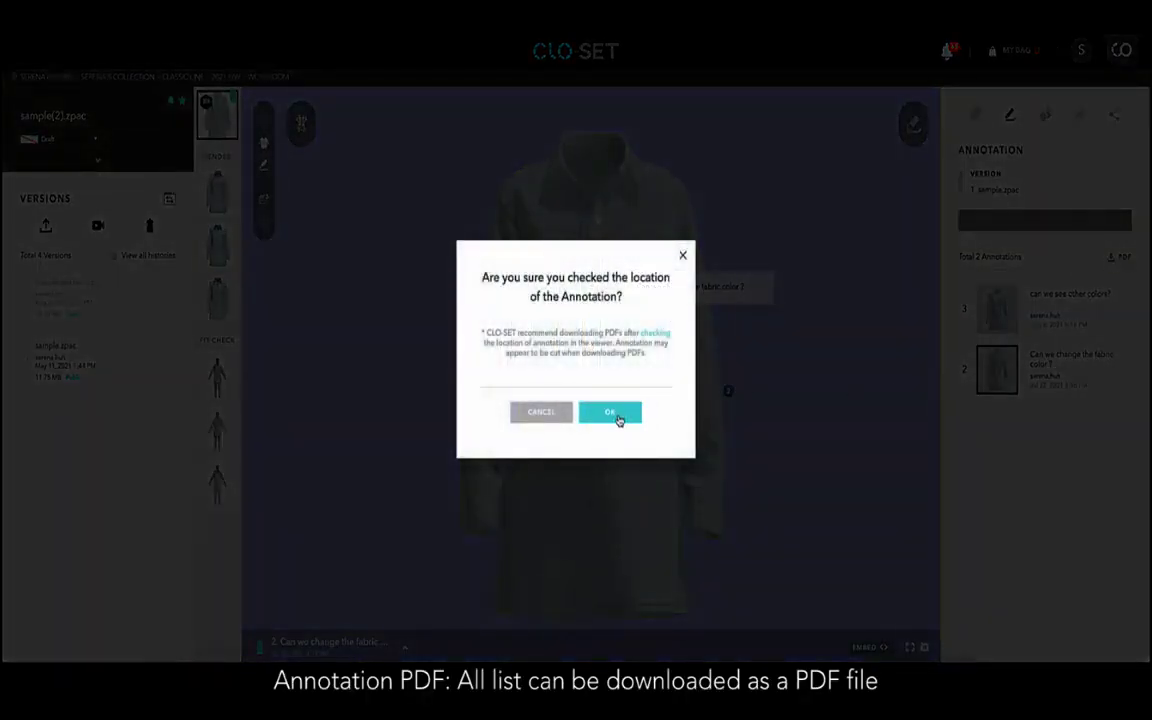
pyautogui.click(612, 412)
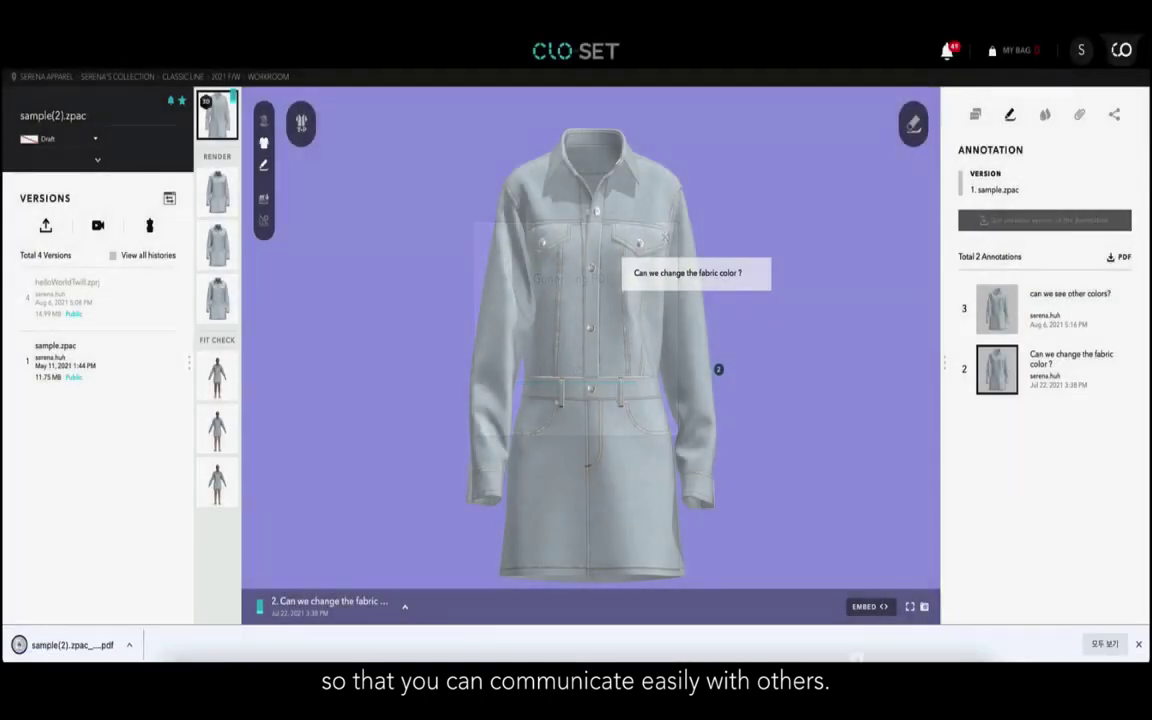
pyautogui.click(95, 647)
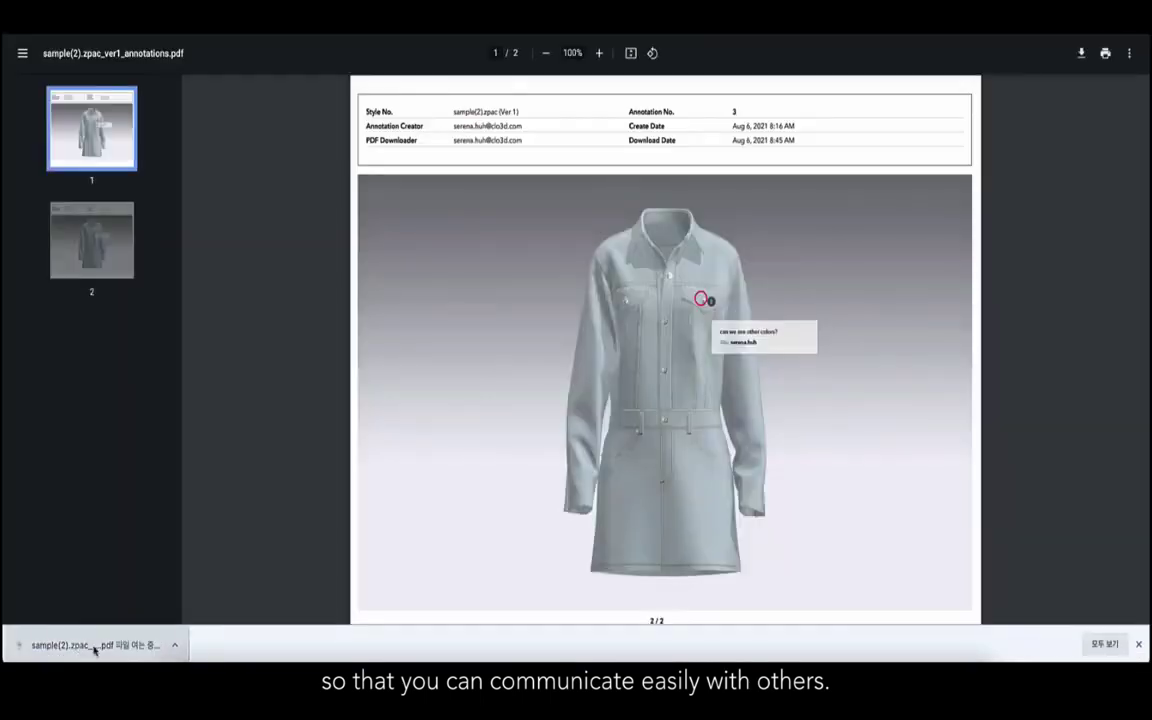
pyautogui.click(108, 252)
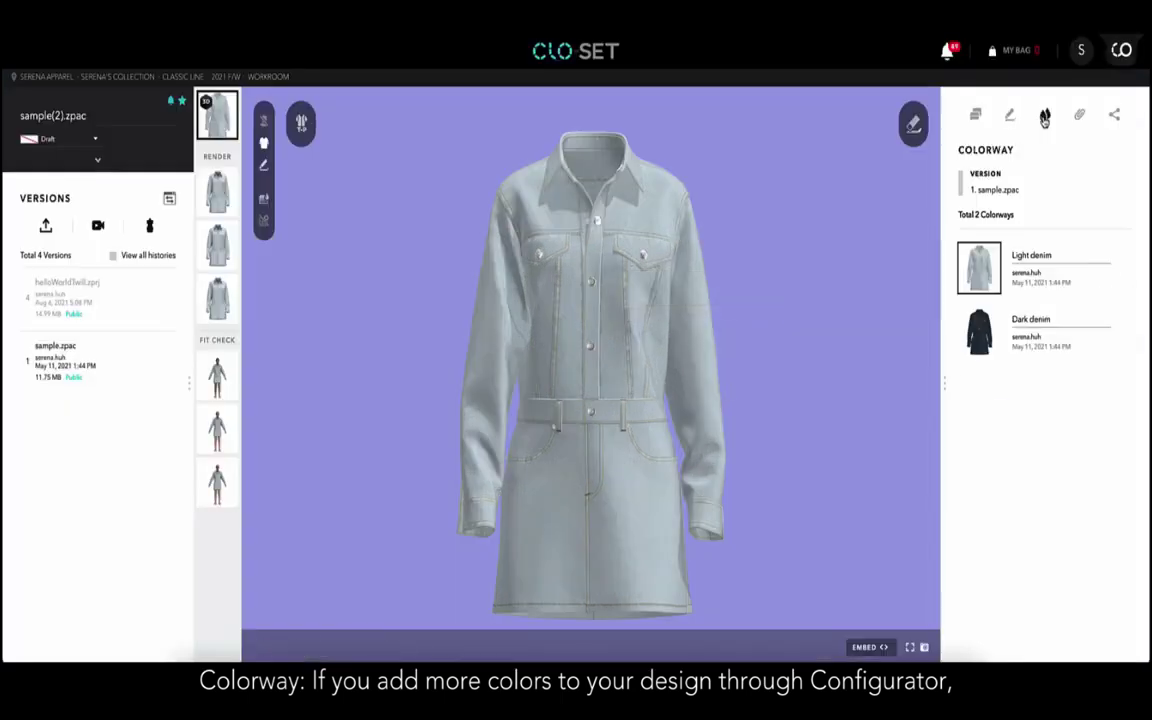
# Load version 4 and preview the #42CDDD colorway, then New Colorway 4.
pyautogui.click(40, 288)
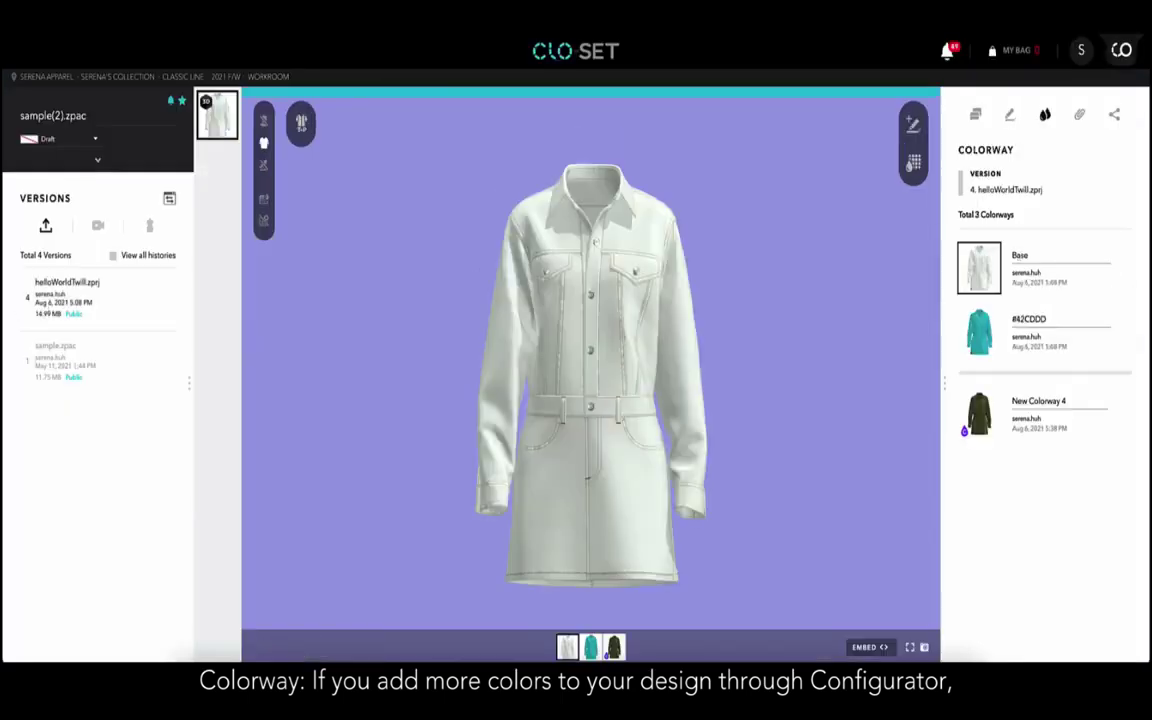
pyautogui.click(980, 342)
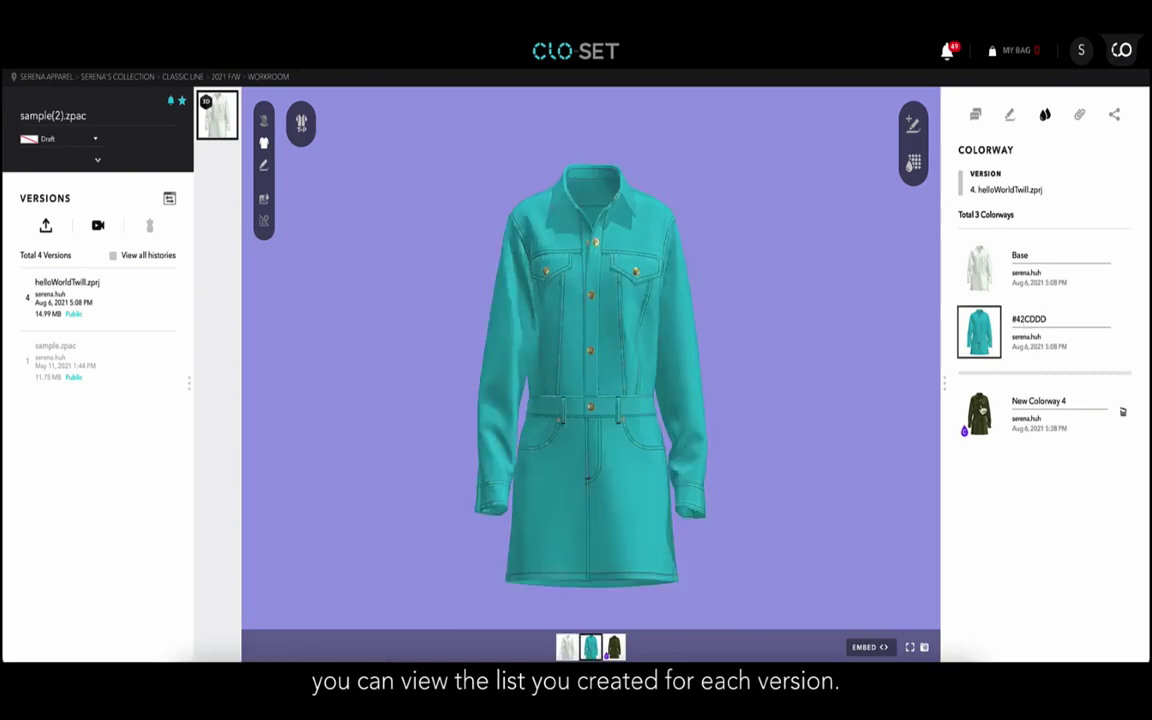
pyautogui.click(978, 412)
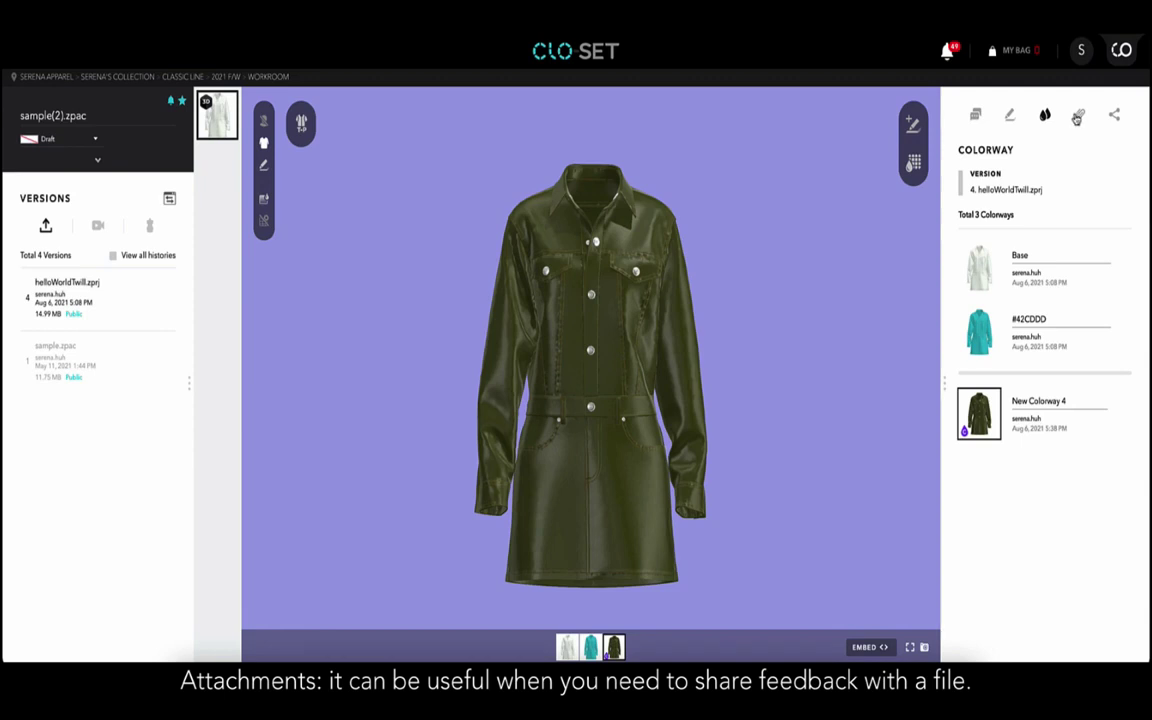
# Attach 리본셔츠.zpac to version 4 and bring up the Share to People panel.
pyautogui.click(1079, 116)
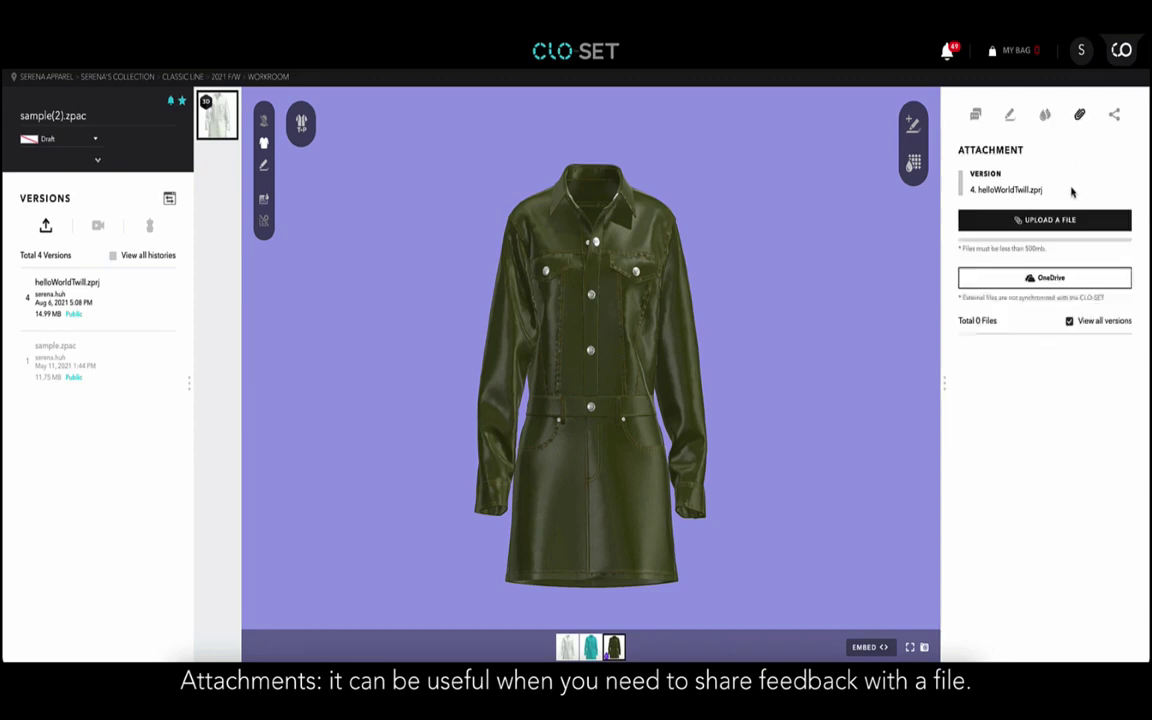
pyautogui.click(1068, 226)
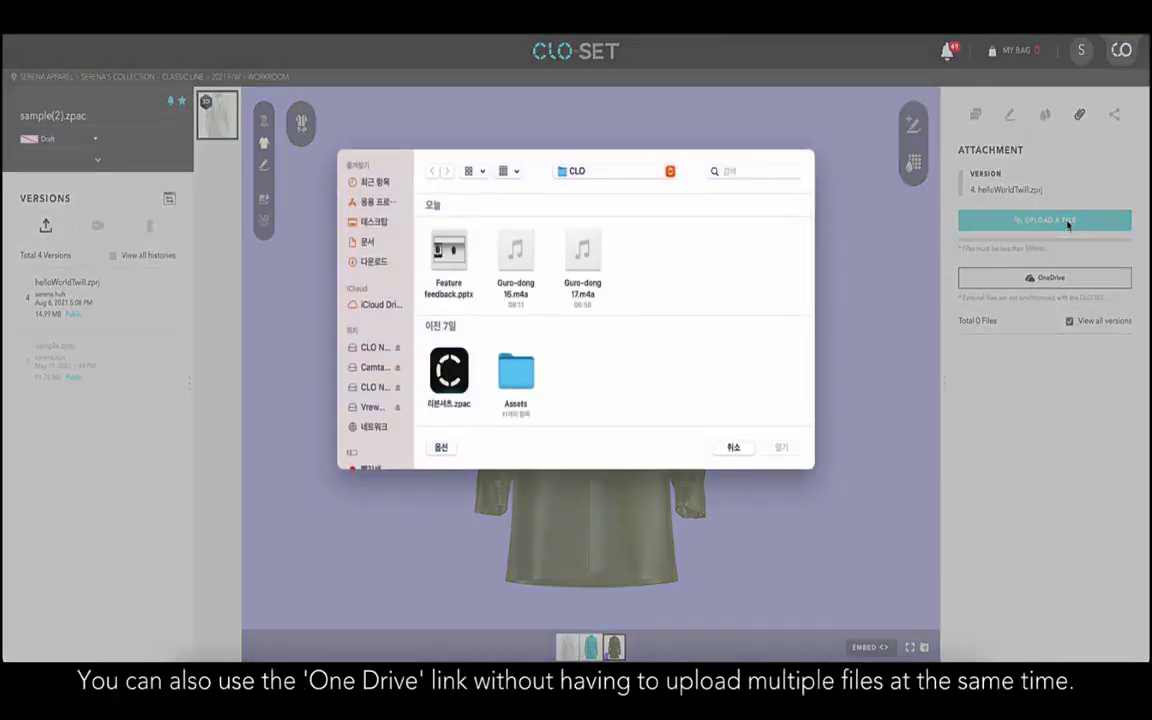
pyautogui.click(452, 378)
pyautogui.doubleClick(456, 385)
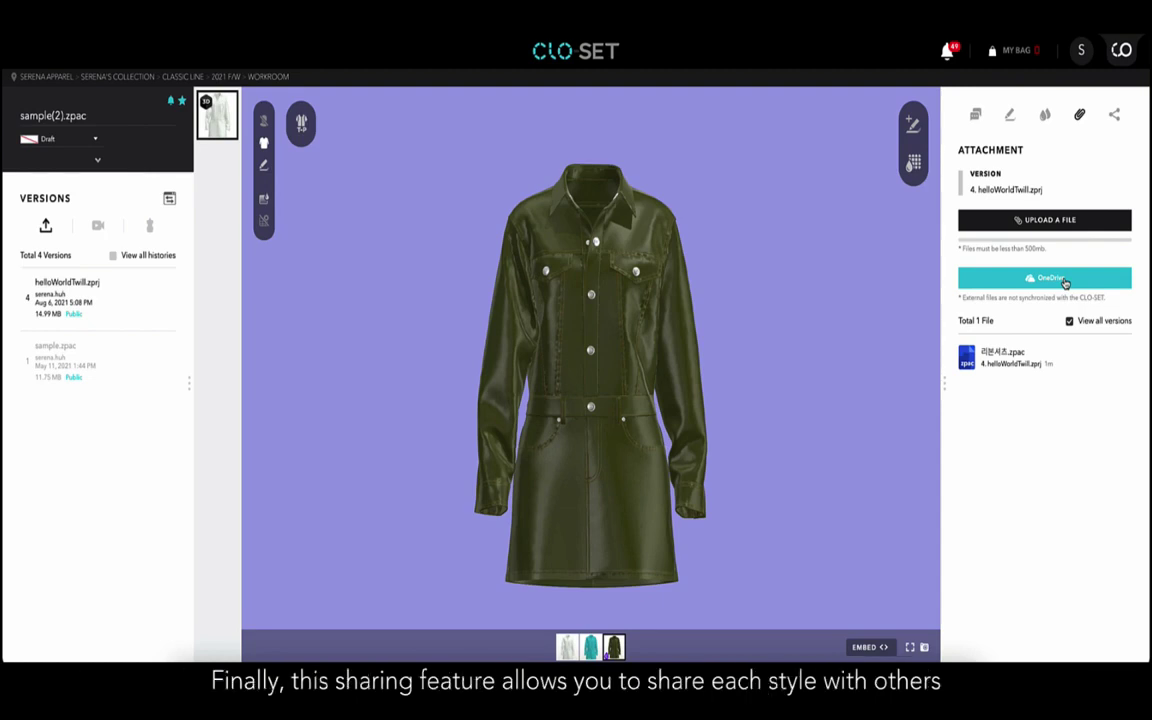
pyautogui.click(1115, 116)
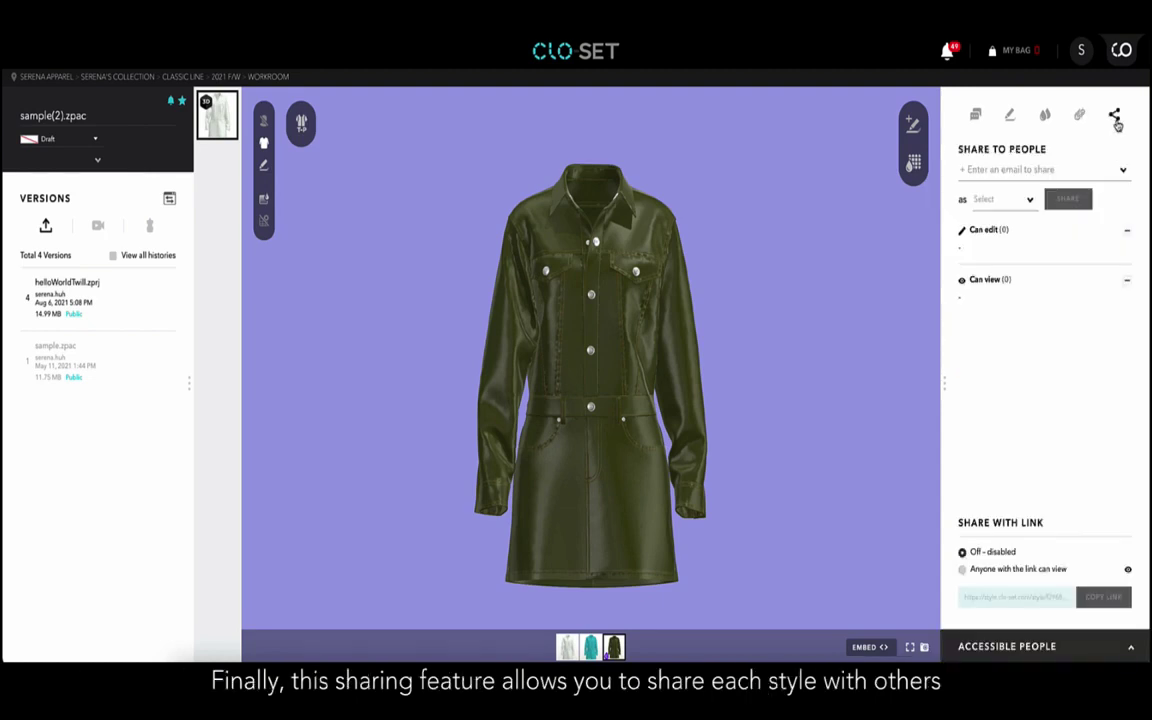
# Add a contact as recipient with Can Edit permission and share the style.
pyautogui.click(1031, 171)
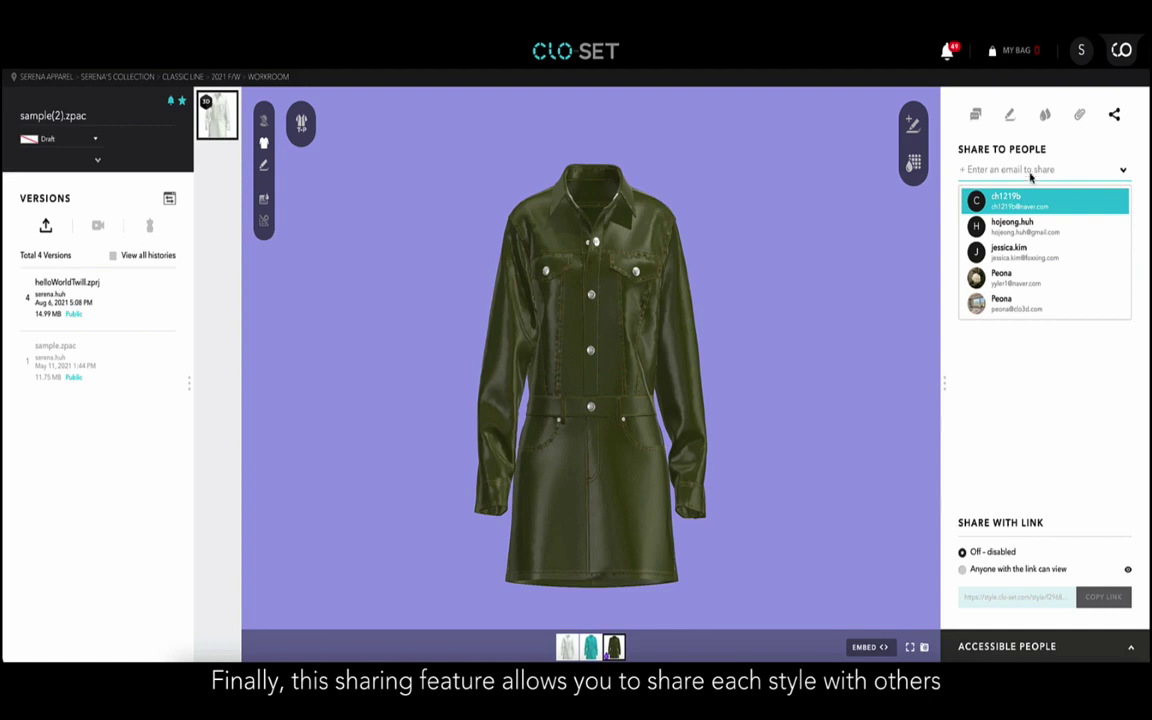
pyautogui.click(1025, 210)
pyautogui.click(1002, 200)
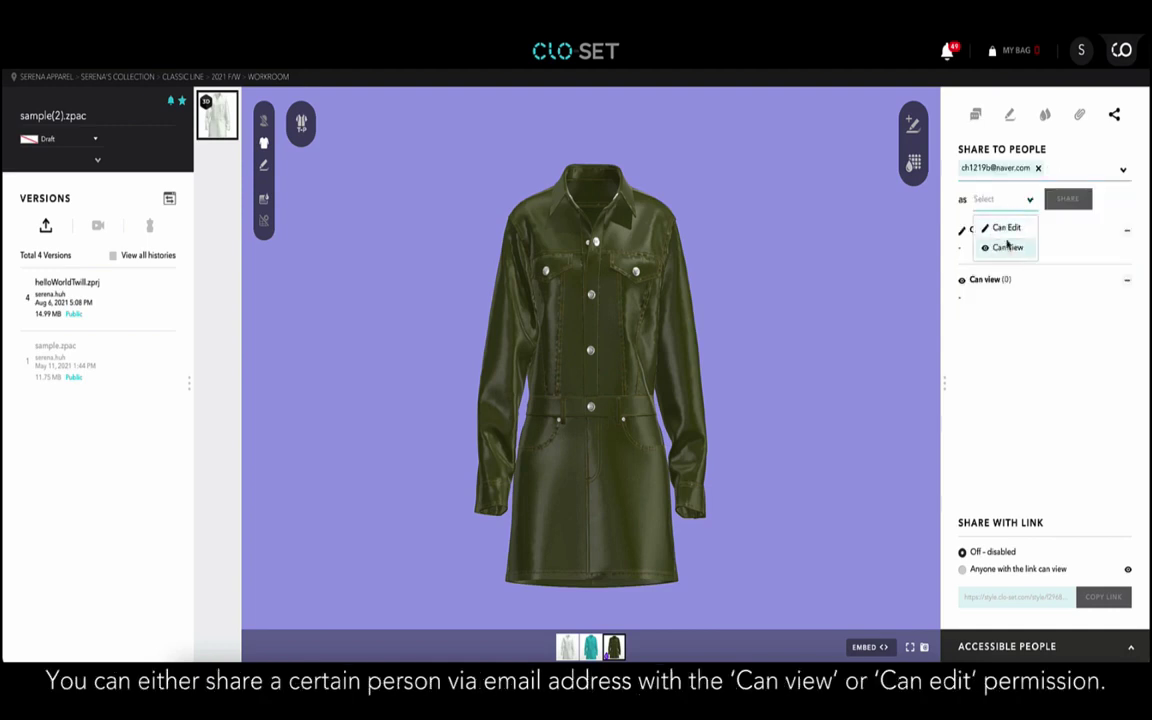
pyautogui.click(1008, 230)
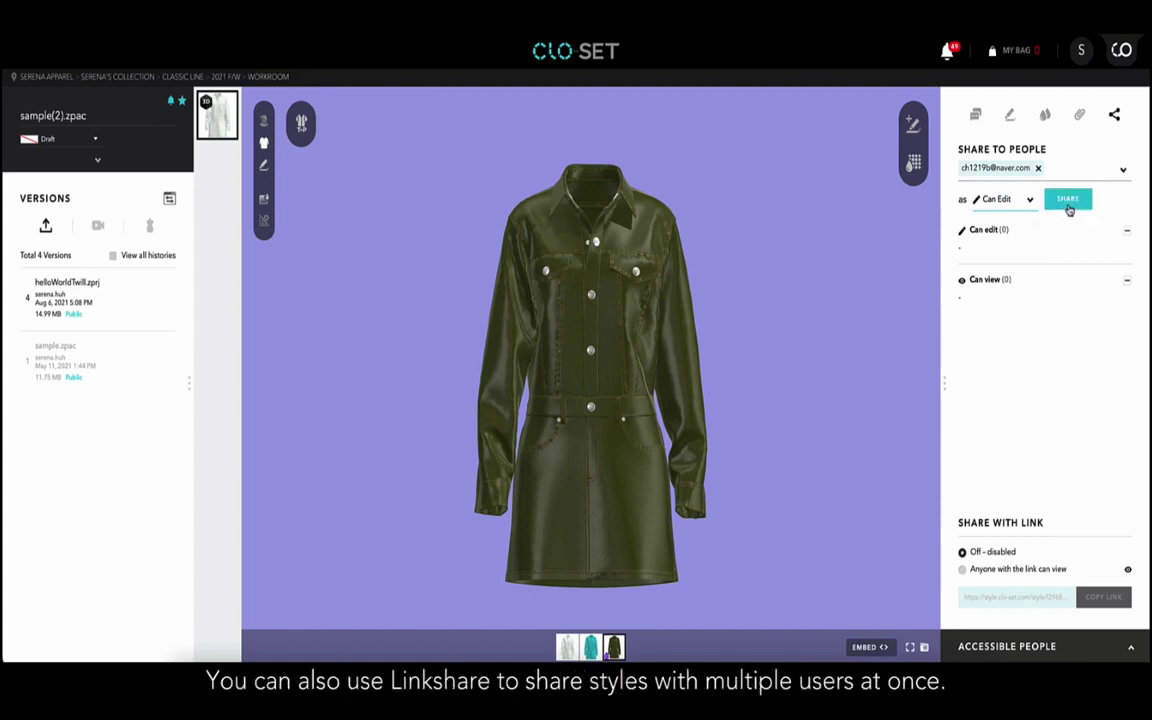
pyautogui.click(1068, 203)
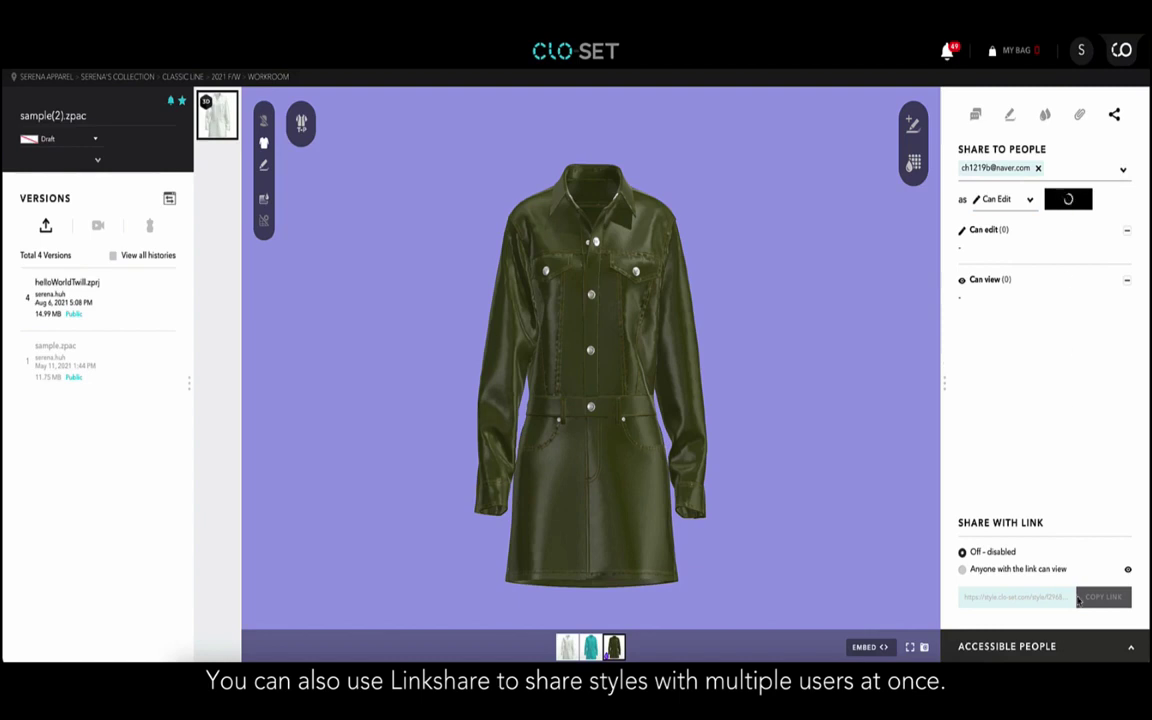